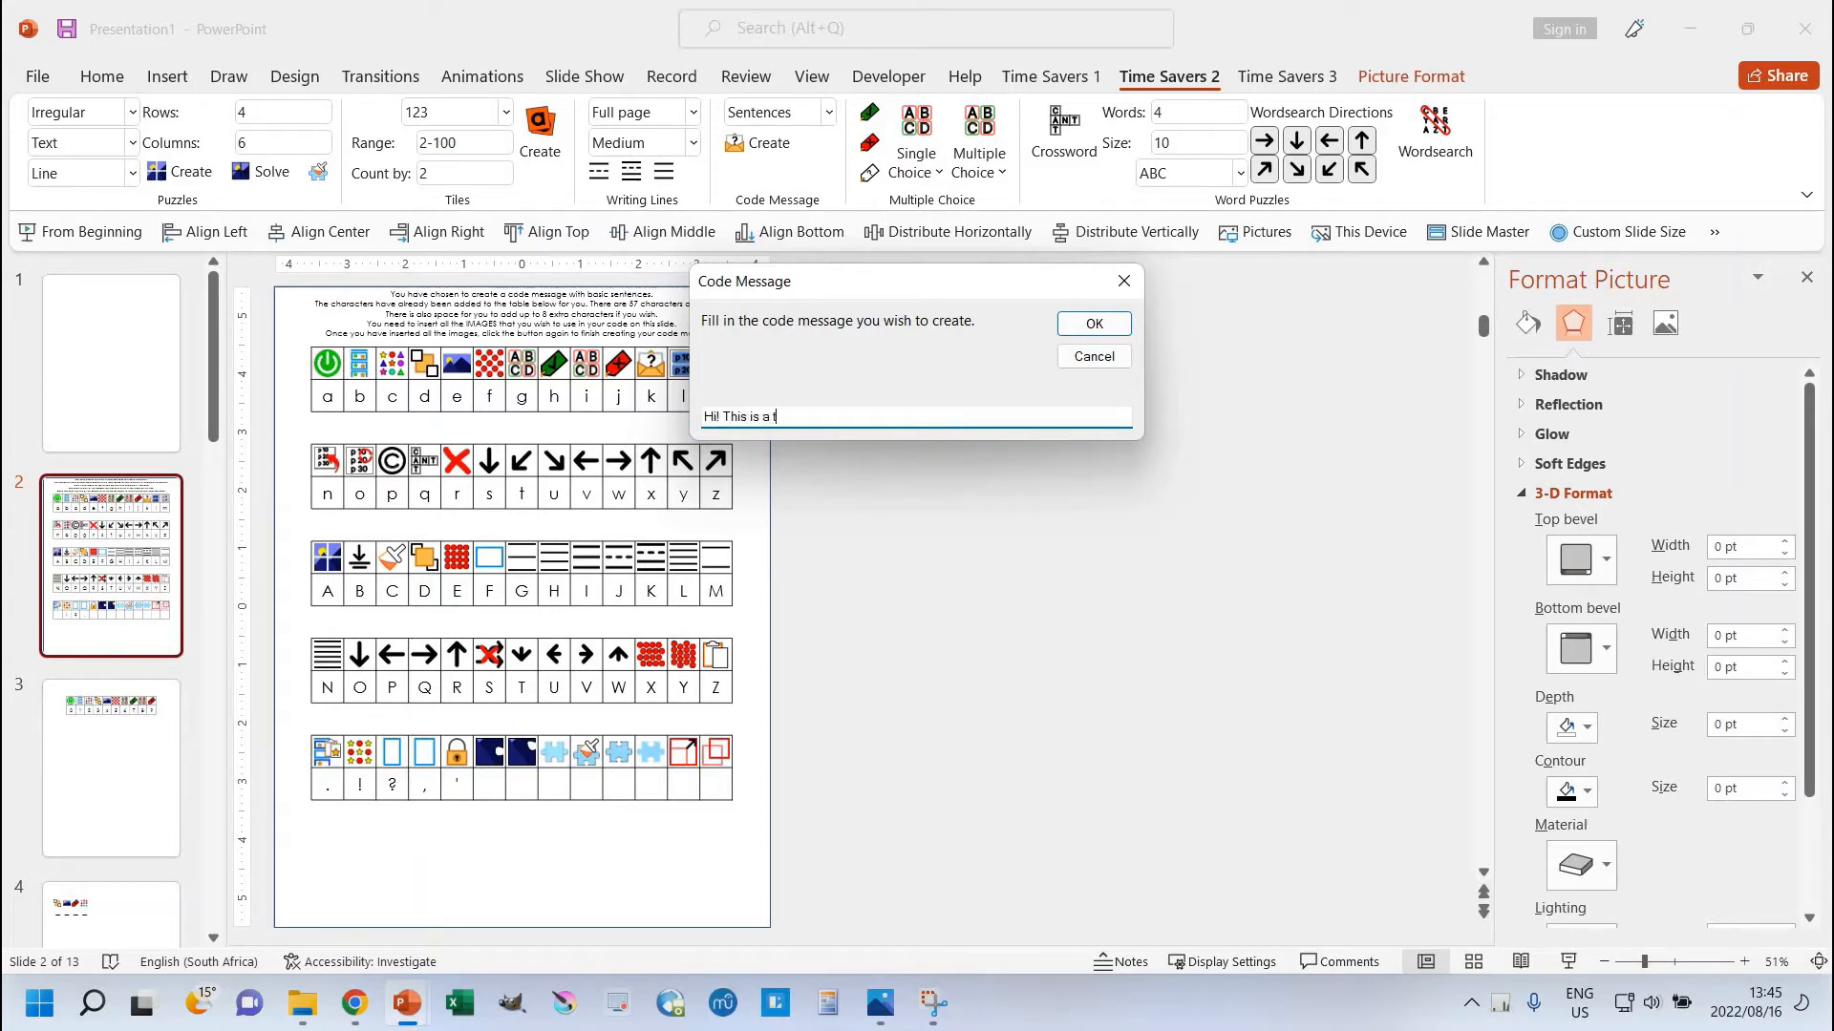
# Step: Complete the code message as "Hi! This is a test code message. Can you decipher it?" and generate its slides
pyautogui.write('code message. Can you decipher it')
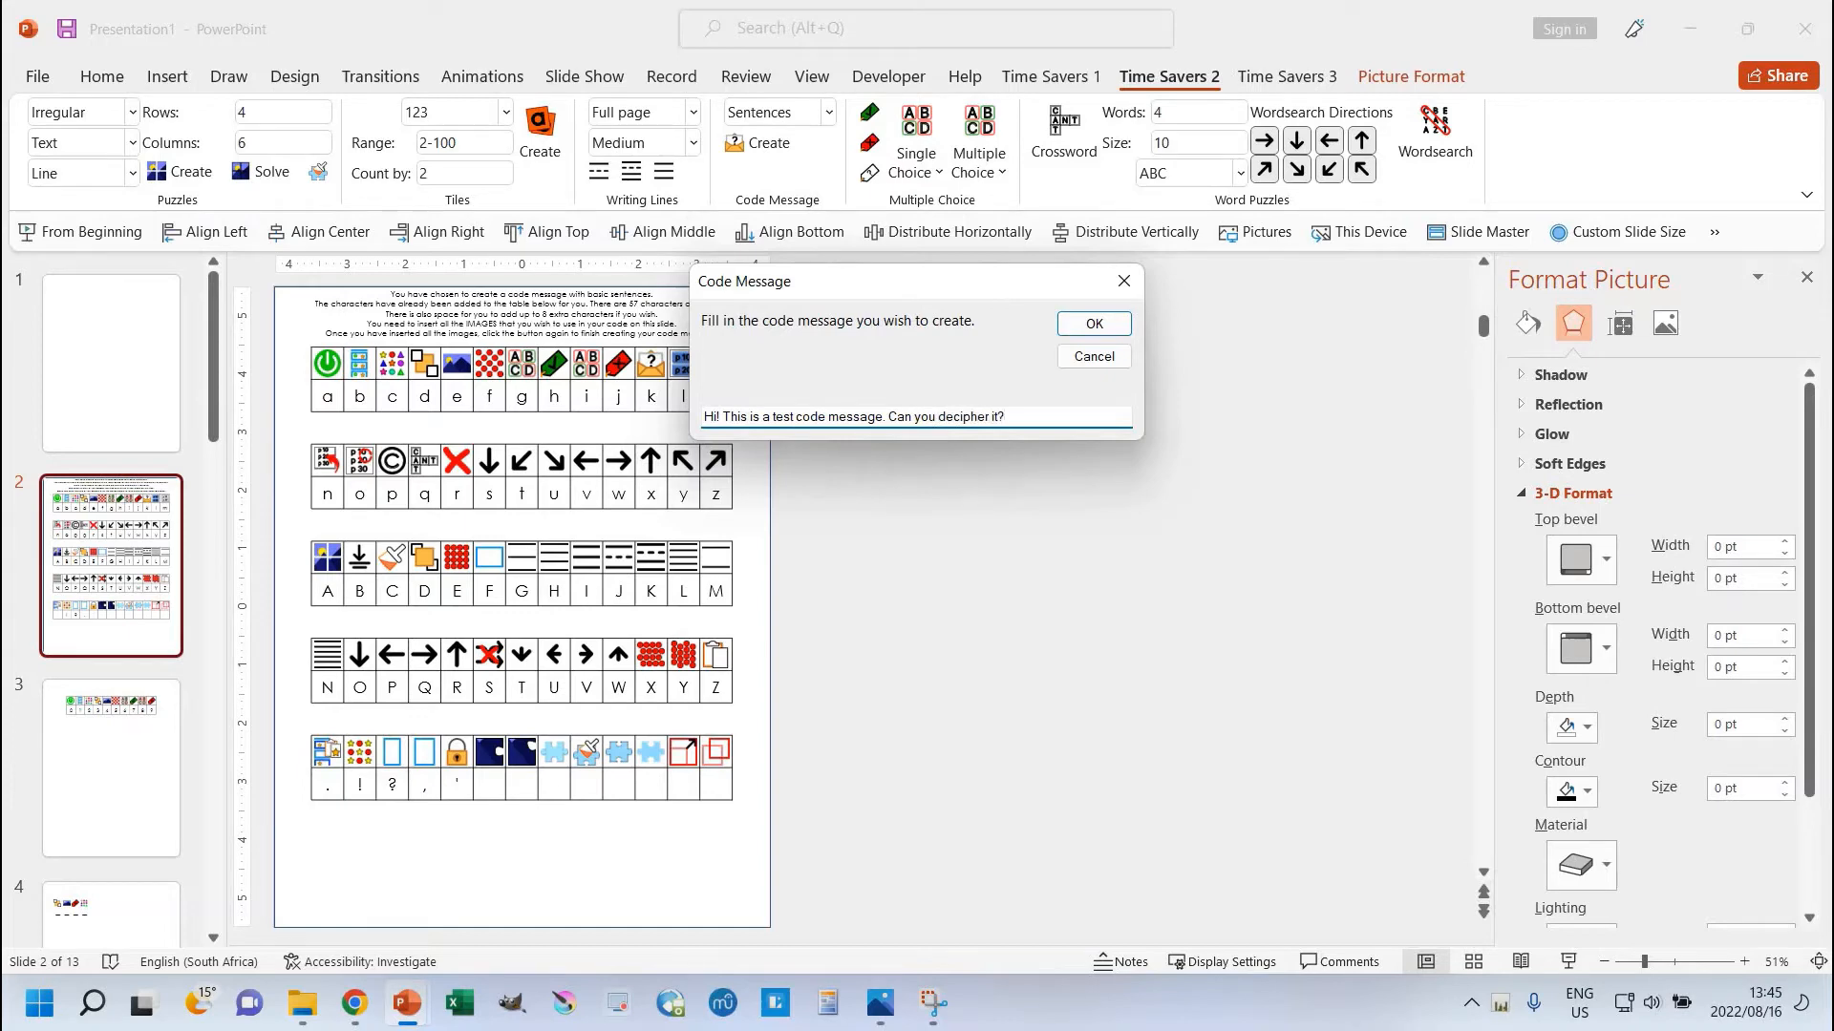
pyautogui.write('?')
pyautogui.press('Return')
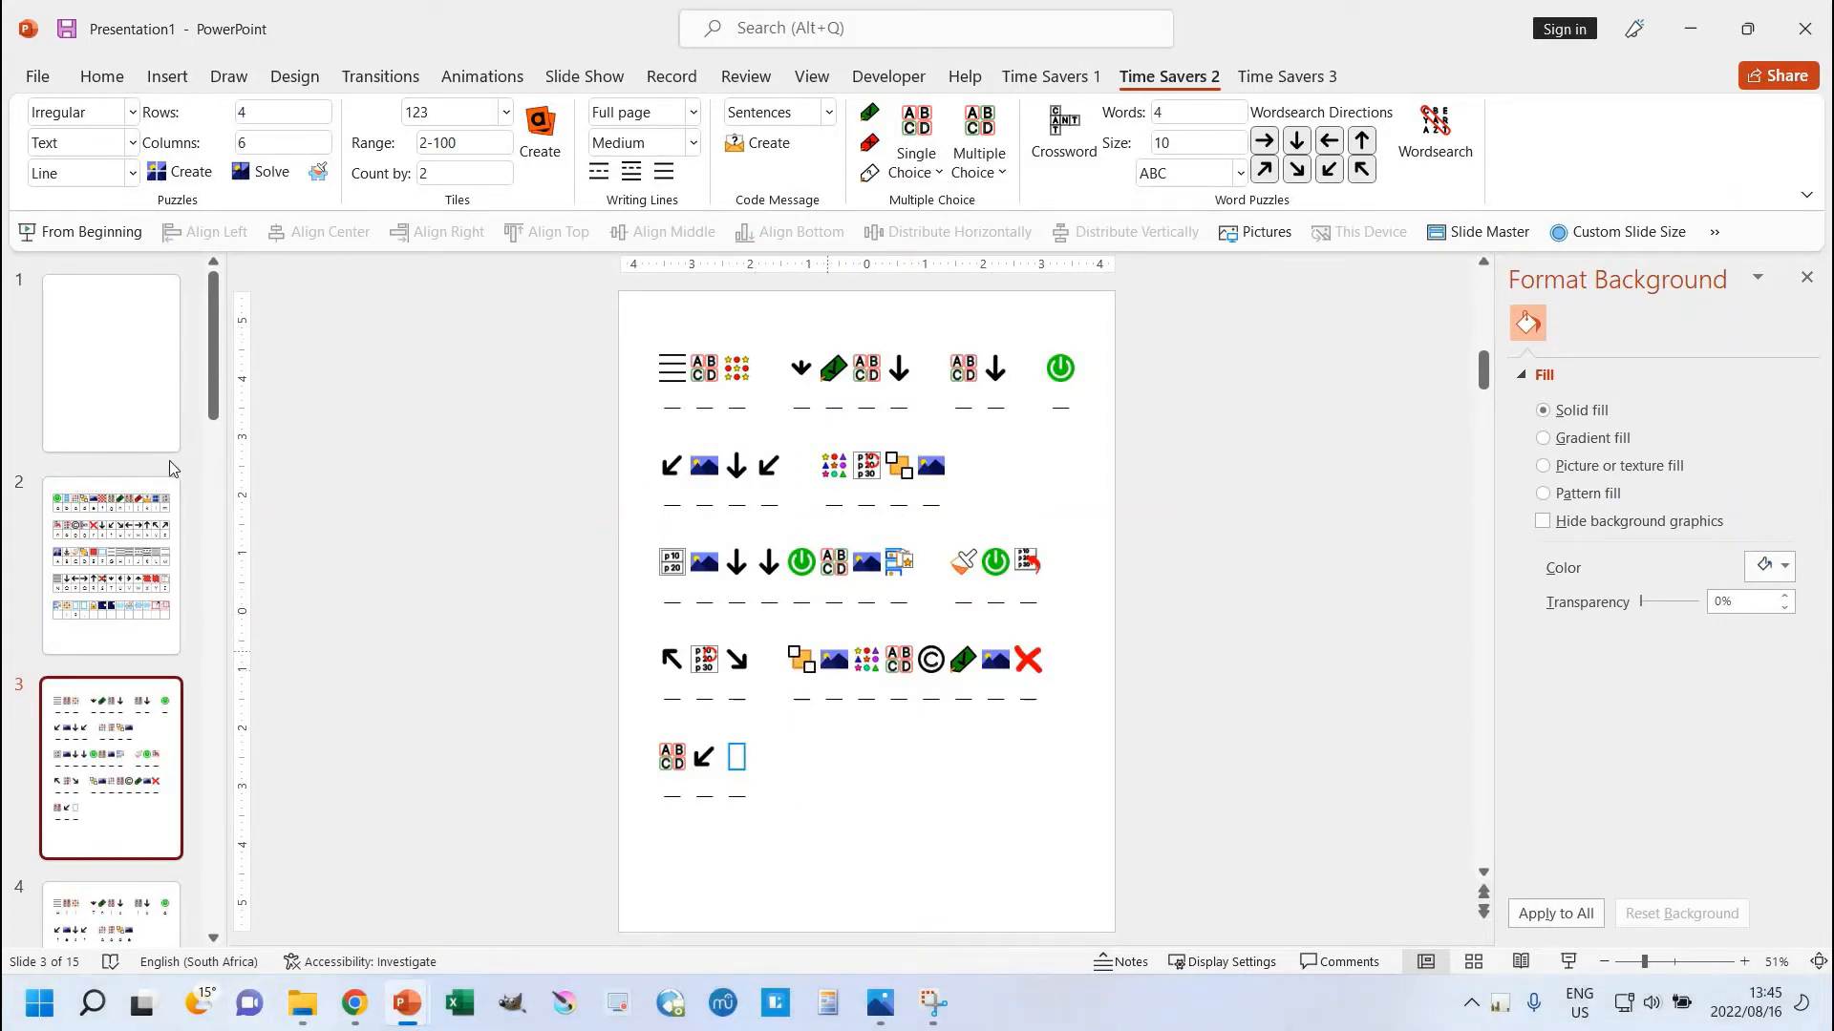
# Step: Examine the code key slide with its unused cells, the coded message slide and its solved version
pyautogui.scroll(-2, 110, 373)
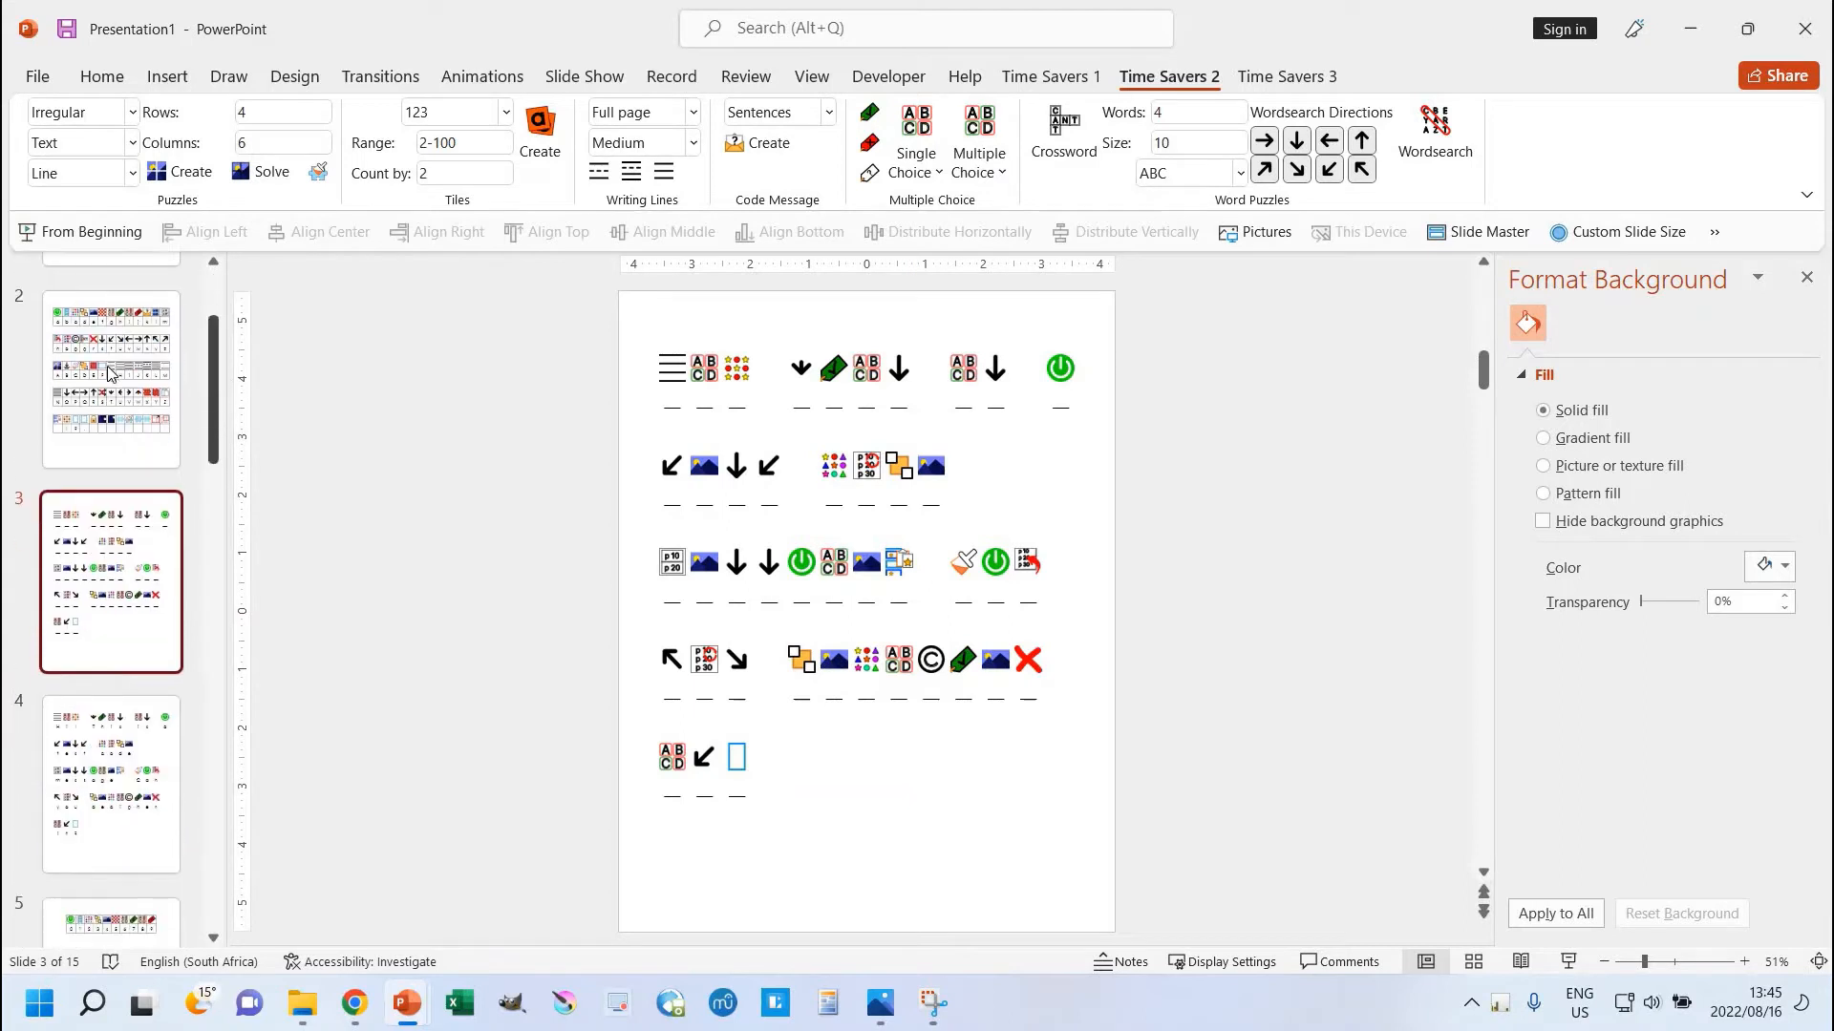
pyautogui.click(110, 372)
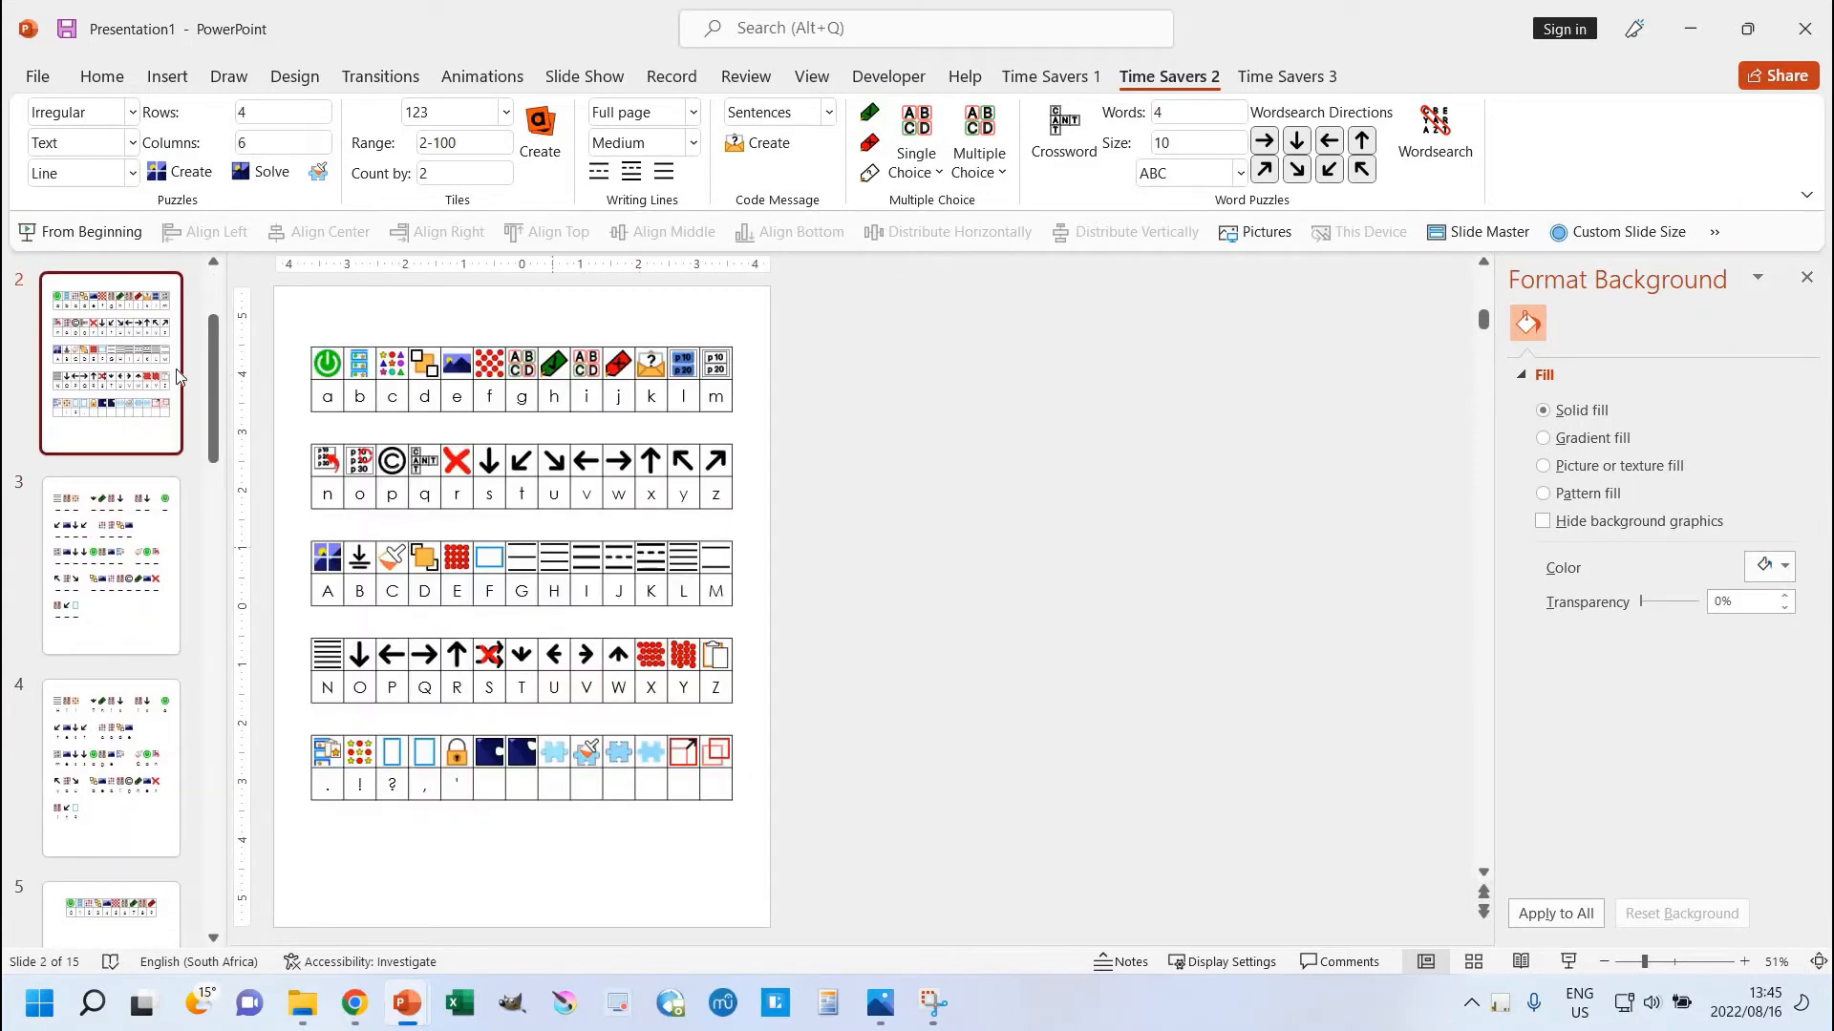
pyautogui.click(149, 506)
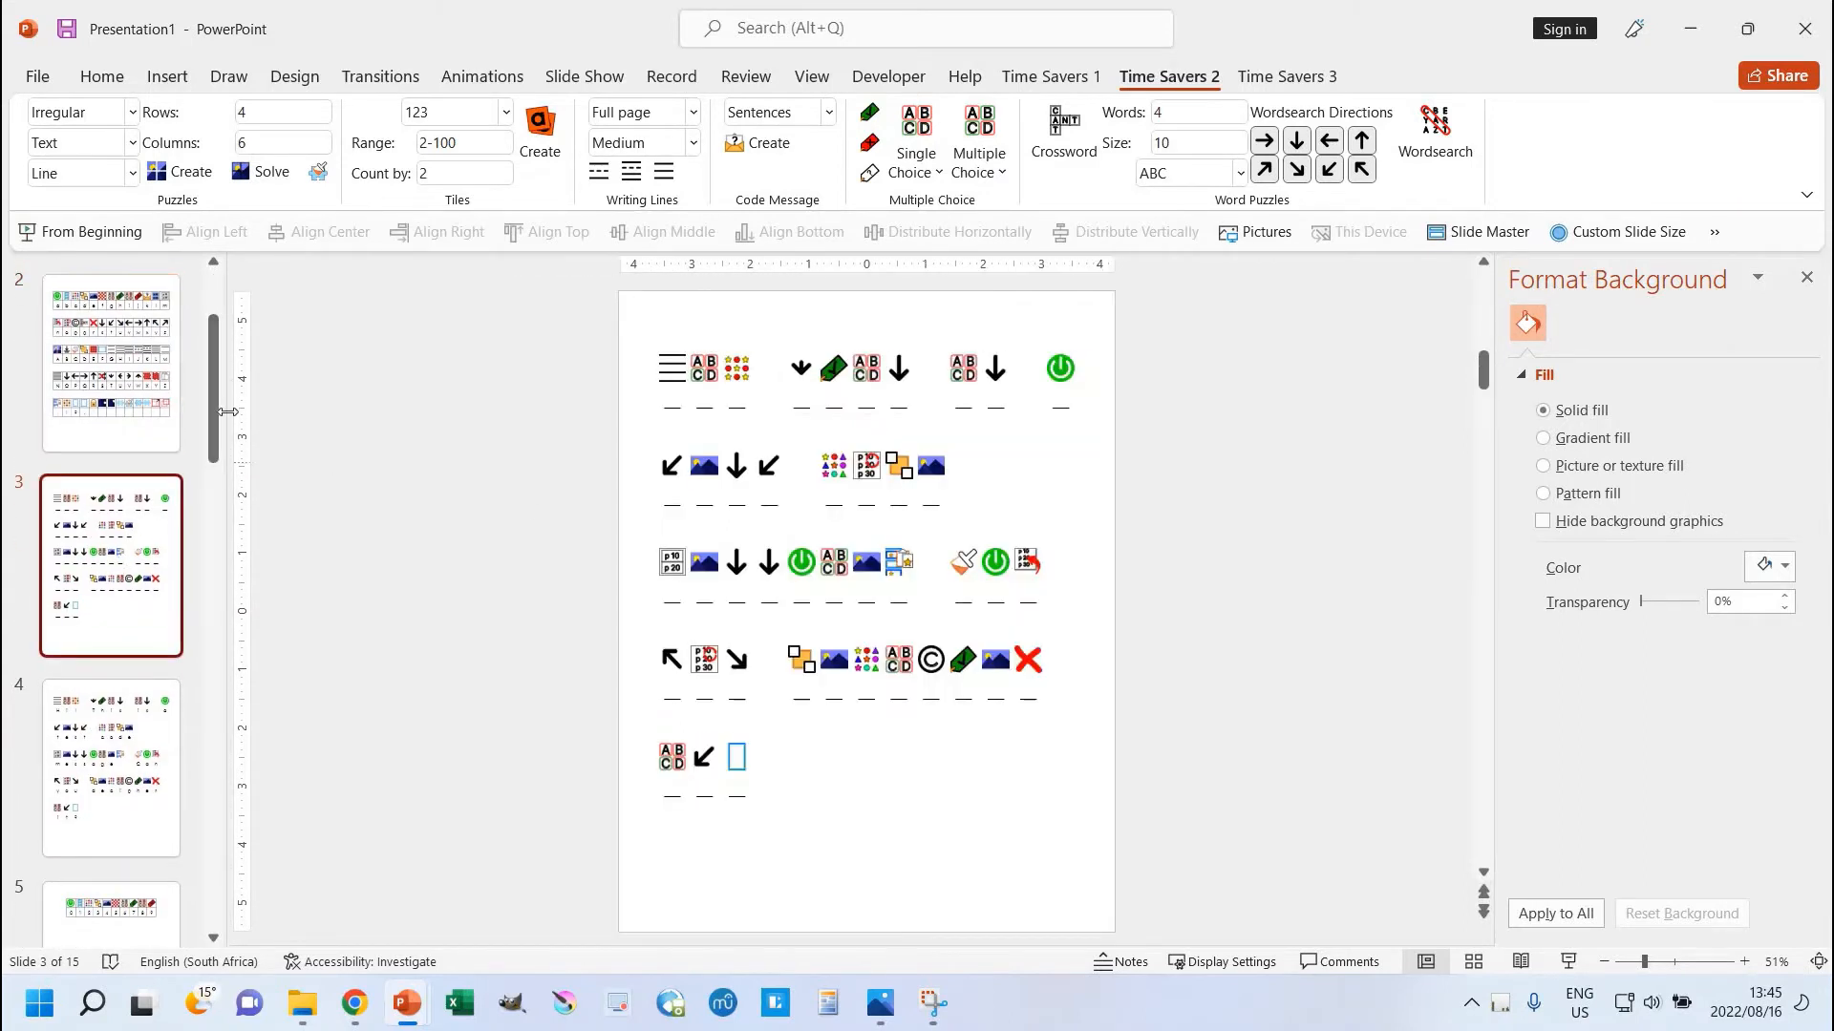
pyautogui.scroll(-1, 405, 445)
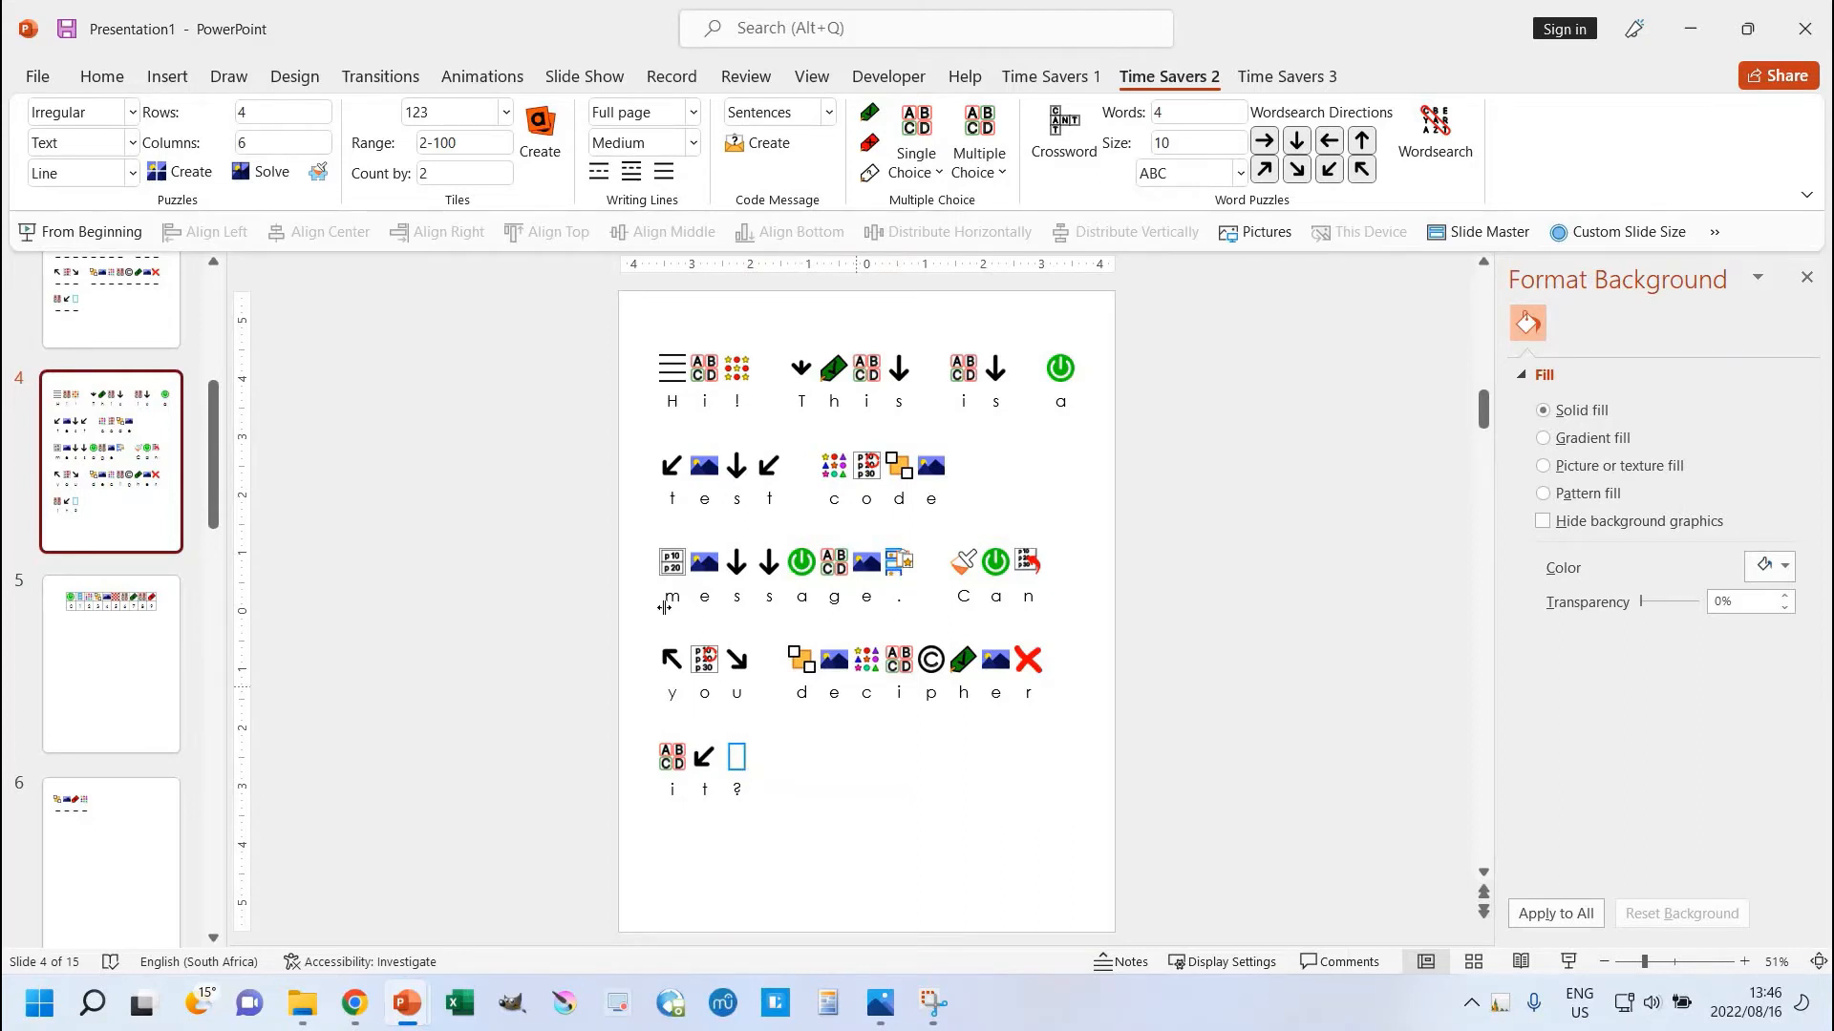
pyautogui.scroll(2, 375, 563)
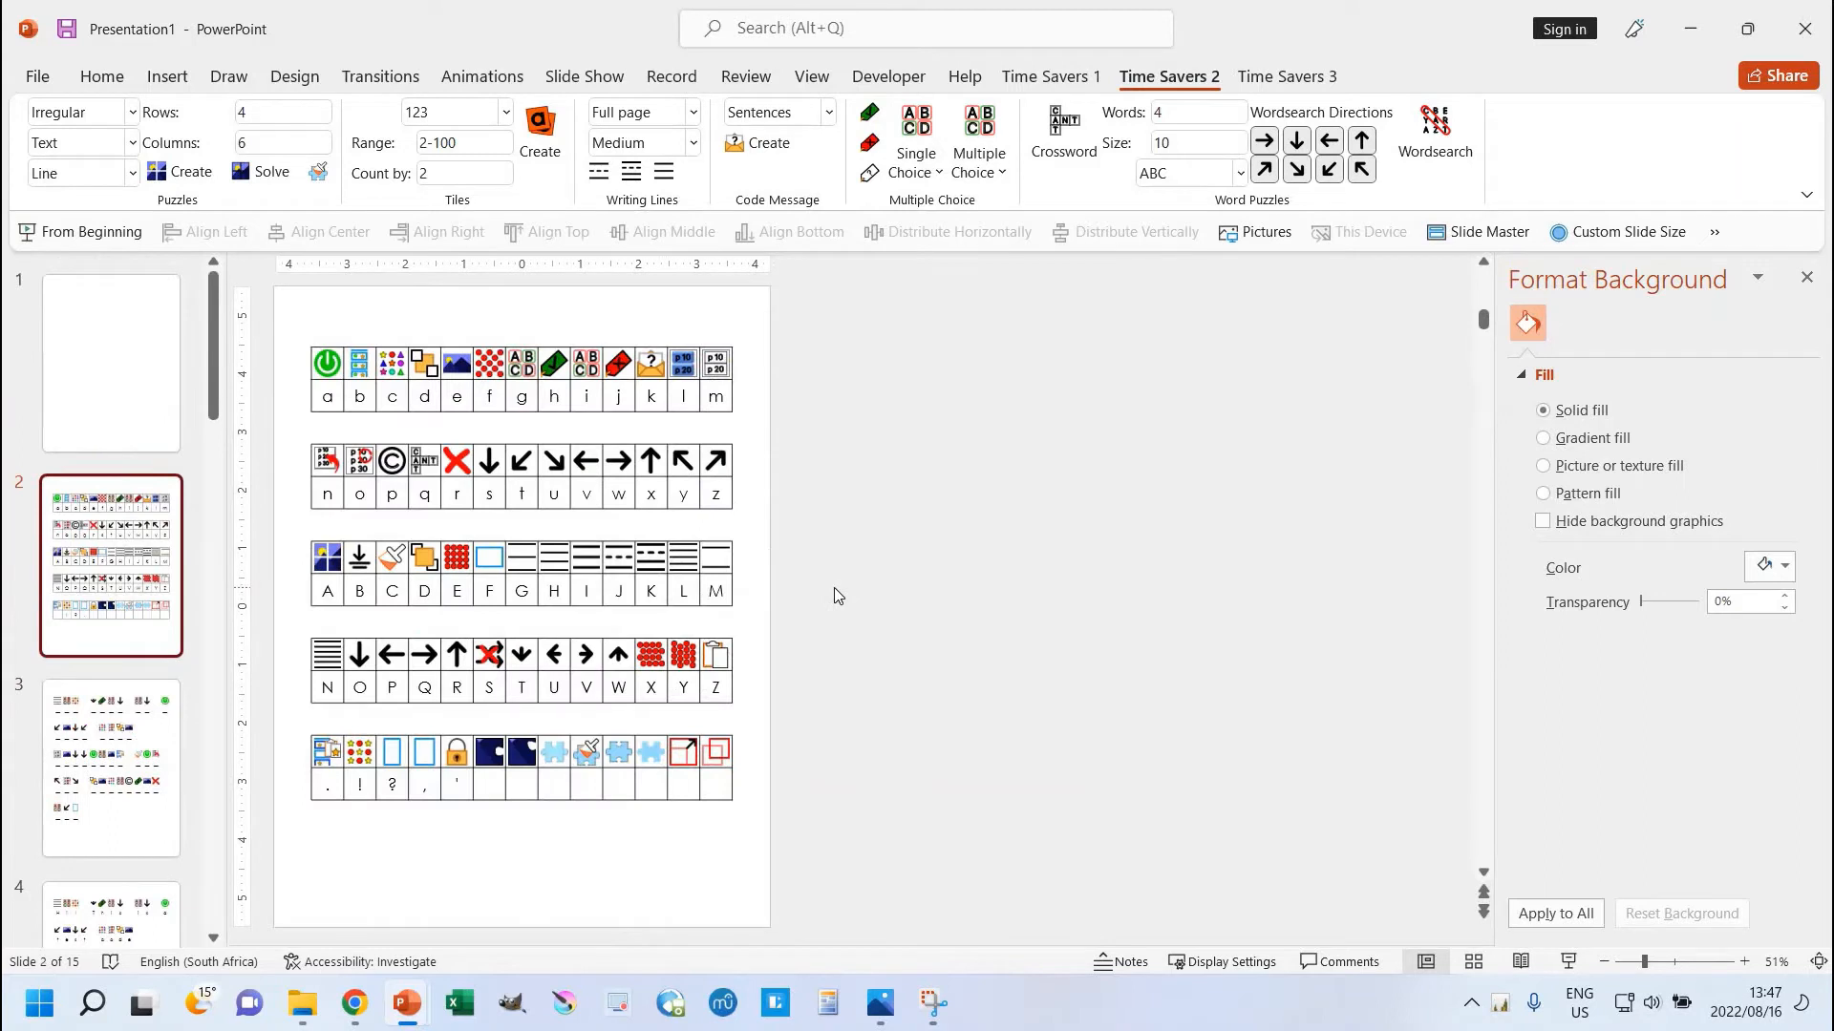
pyautogui.click(489, 789)
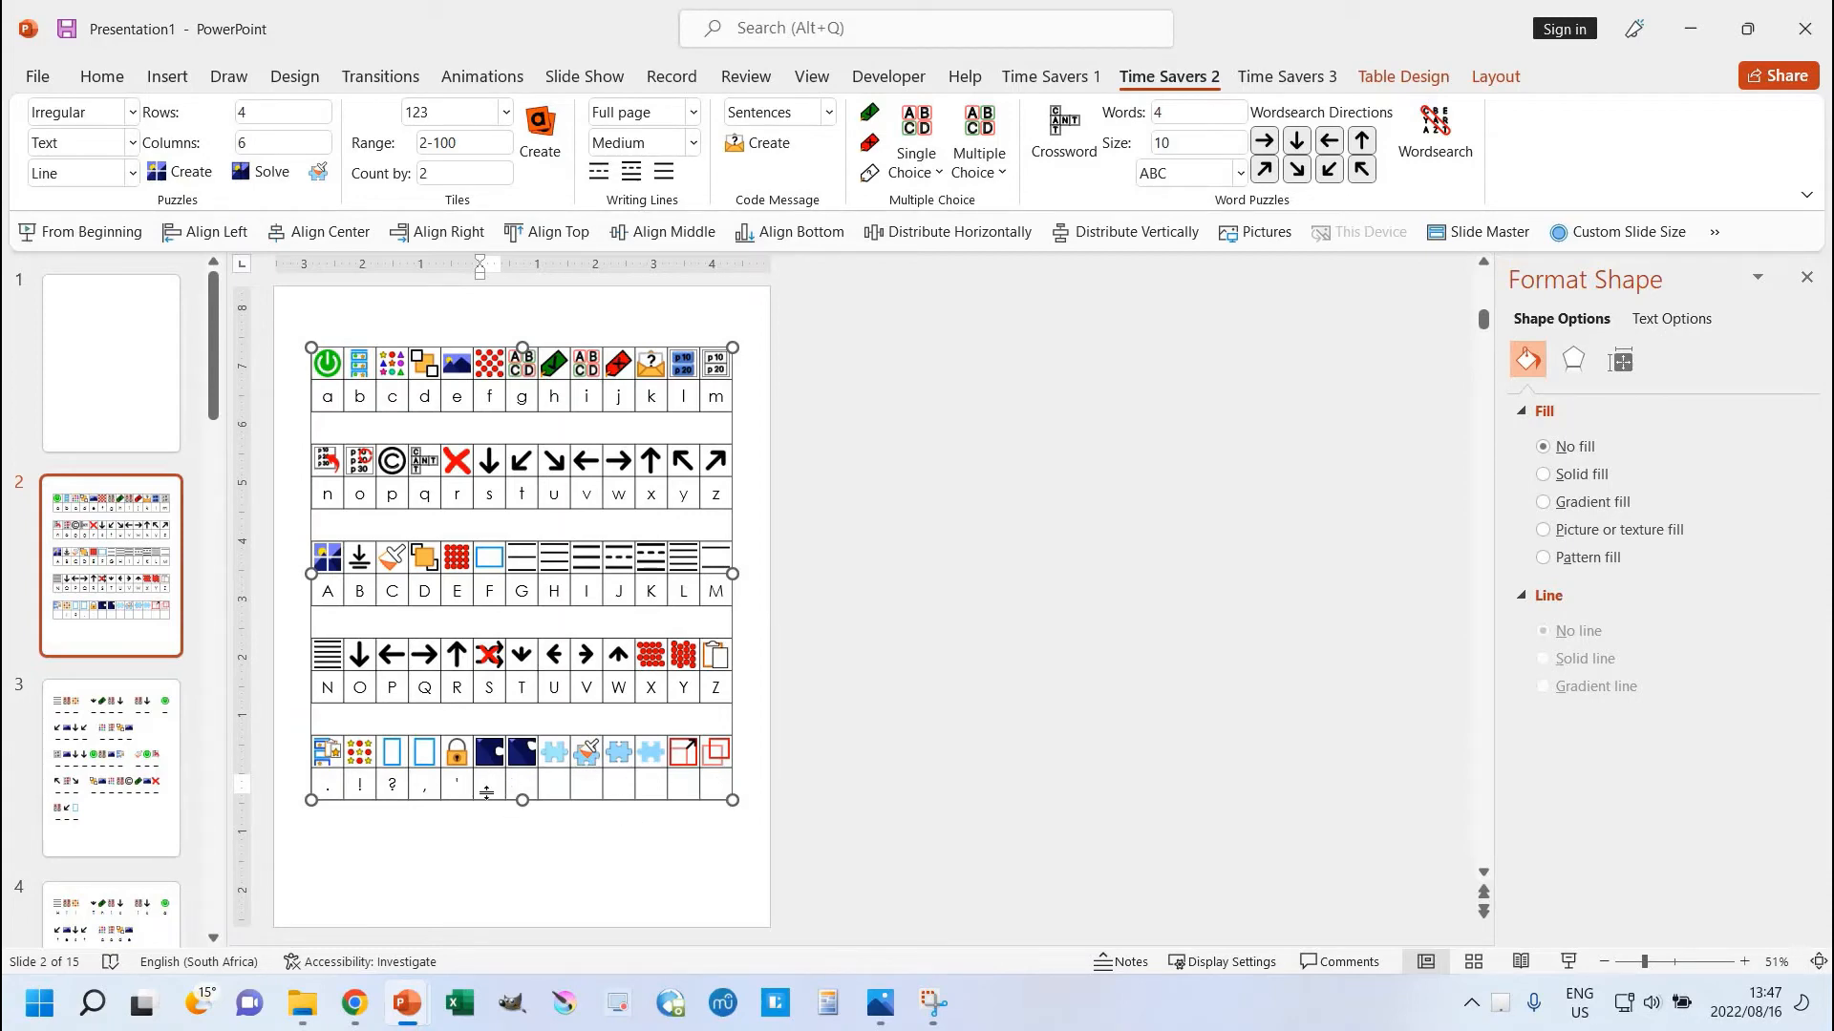
pyautogui.click(486, 789)
# Step: Generate a new Sentences code table after the blank first slide and add the extra characters +, -, * and / after the apostrophe
pyautogui.click(133, 402)
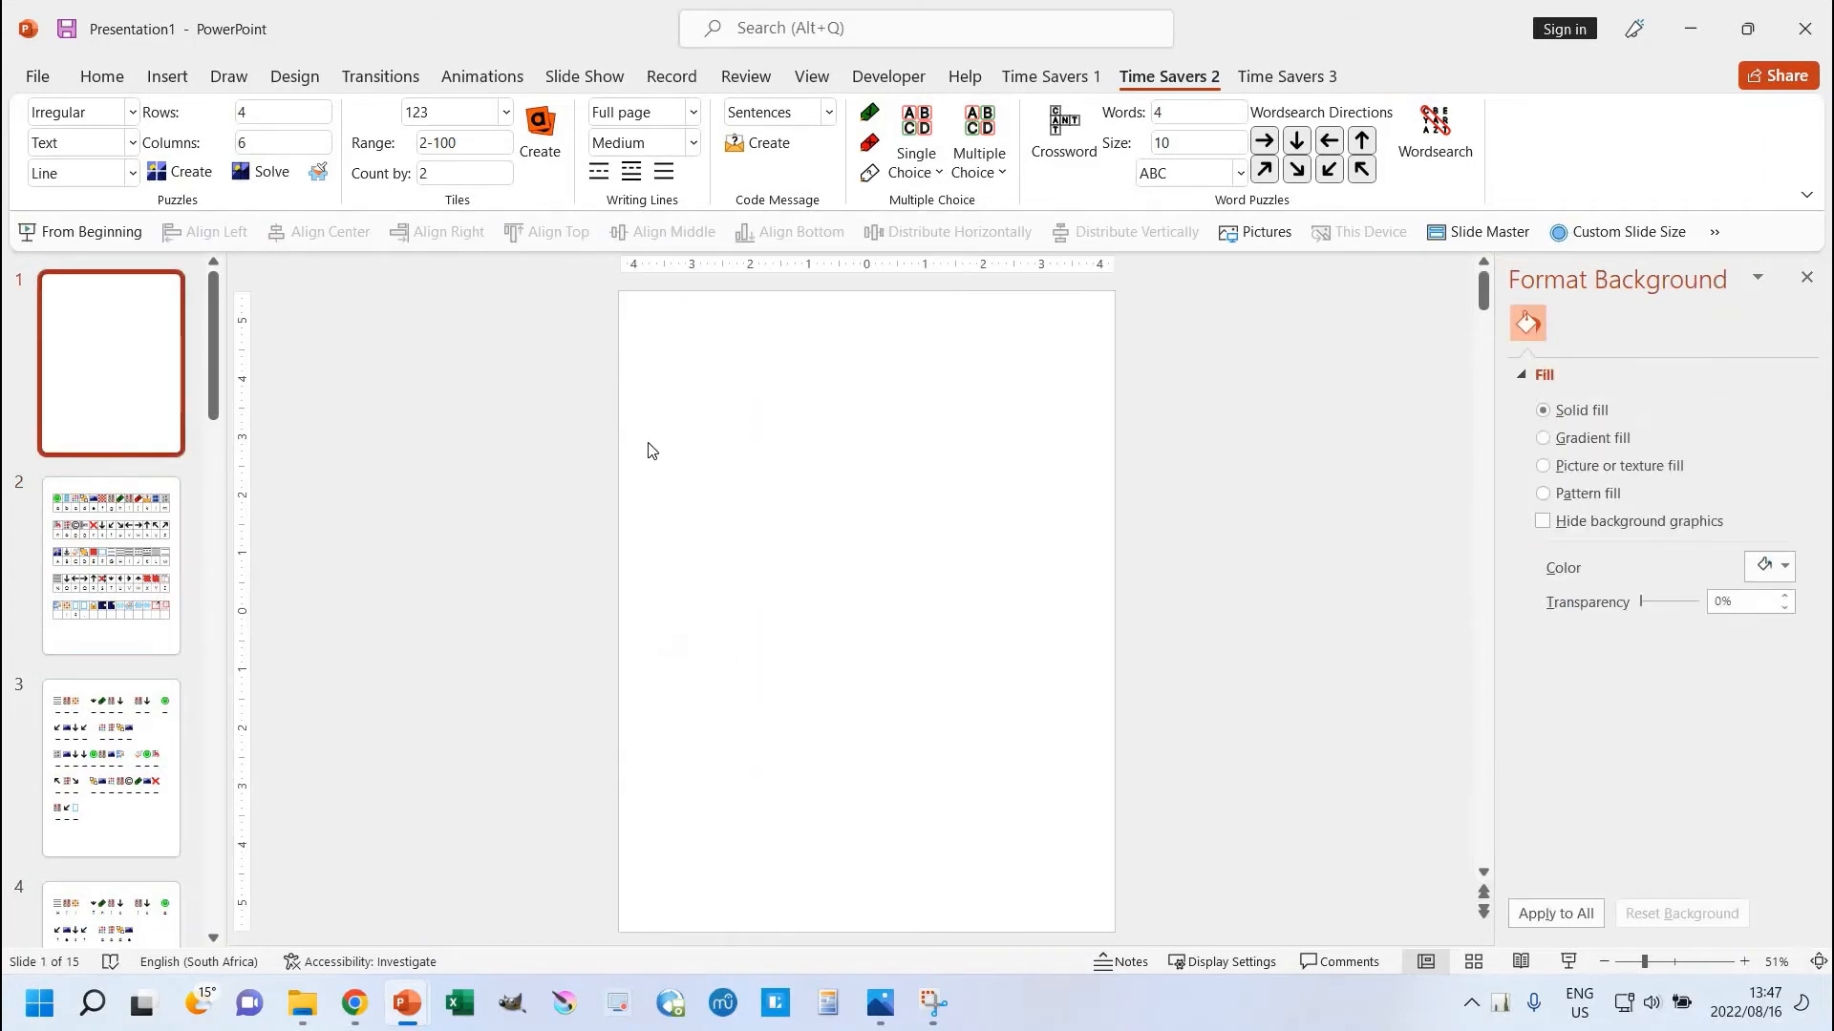
pyautogui.click(762, 145)
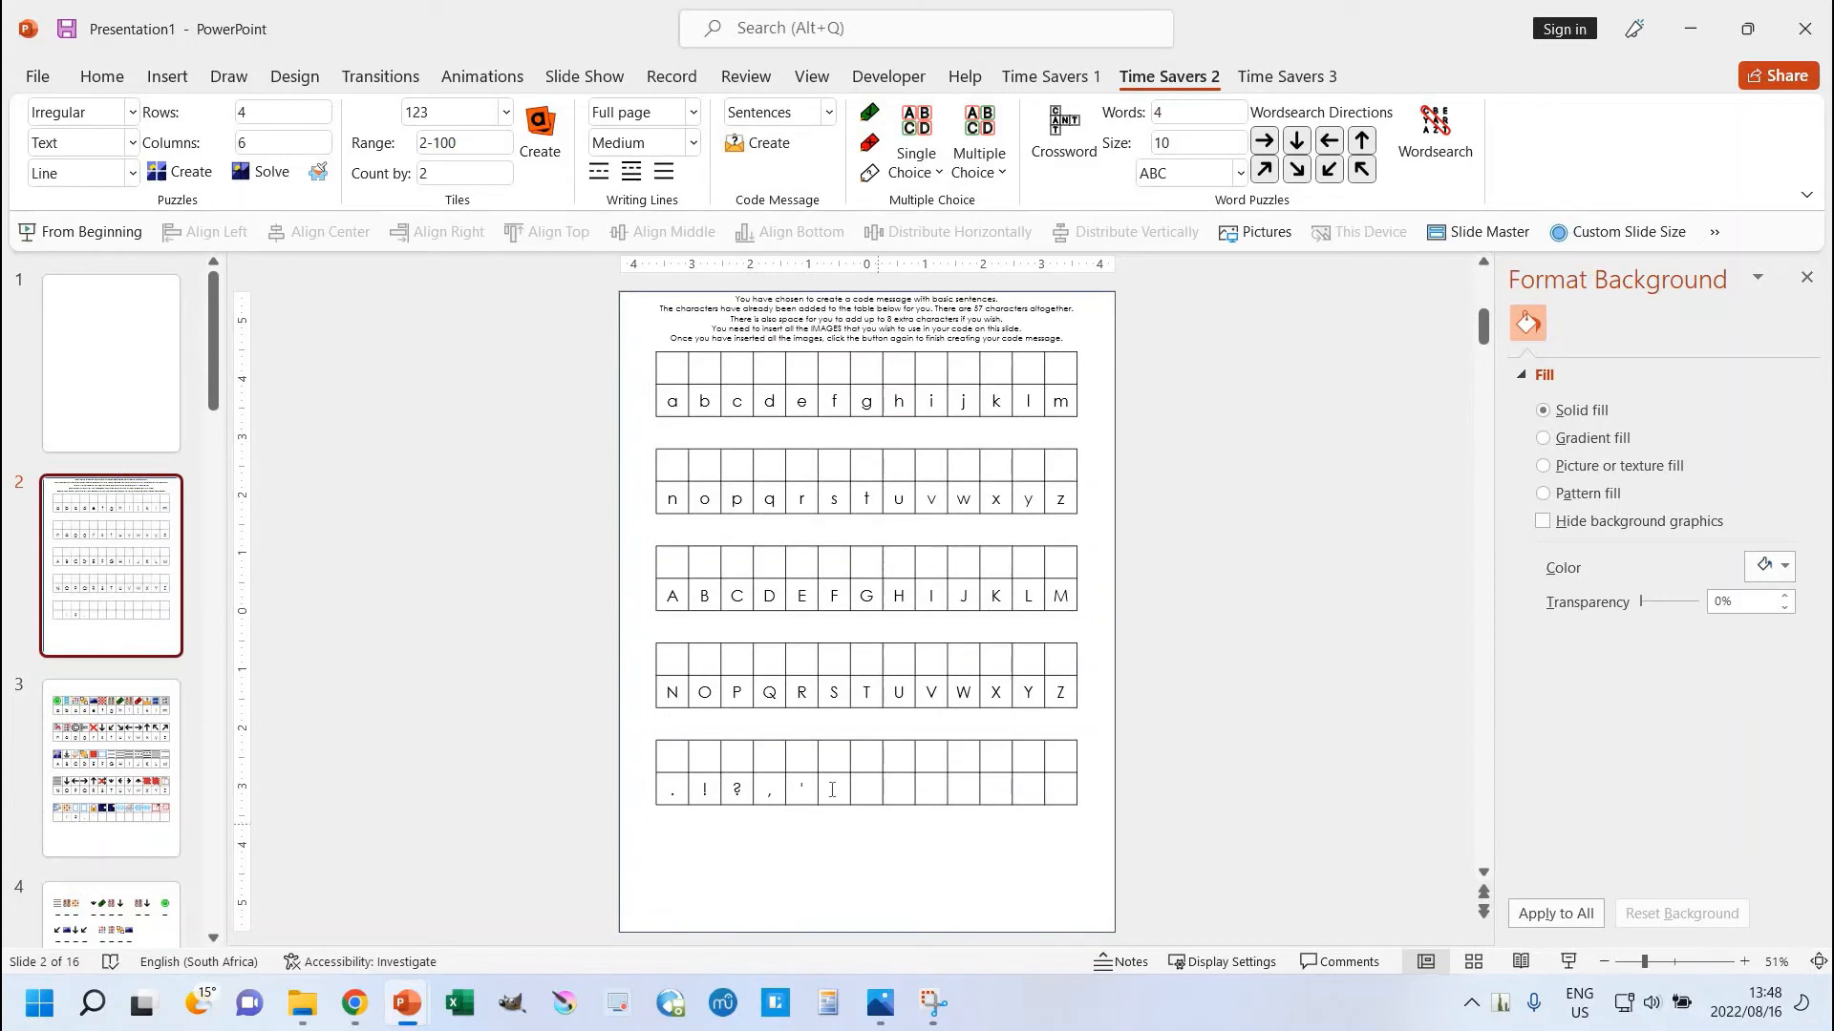
pyautogui.click(834, 789)
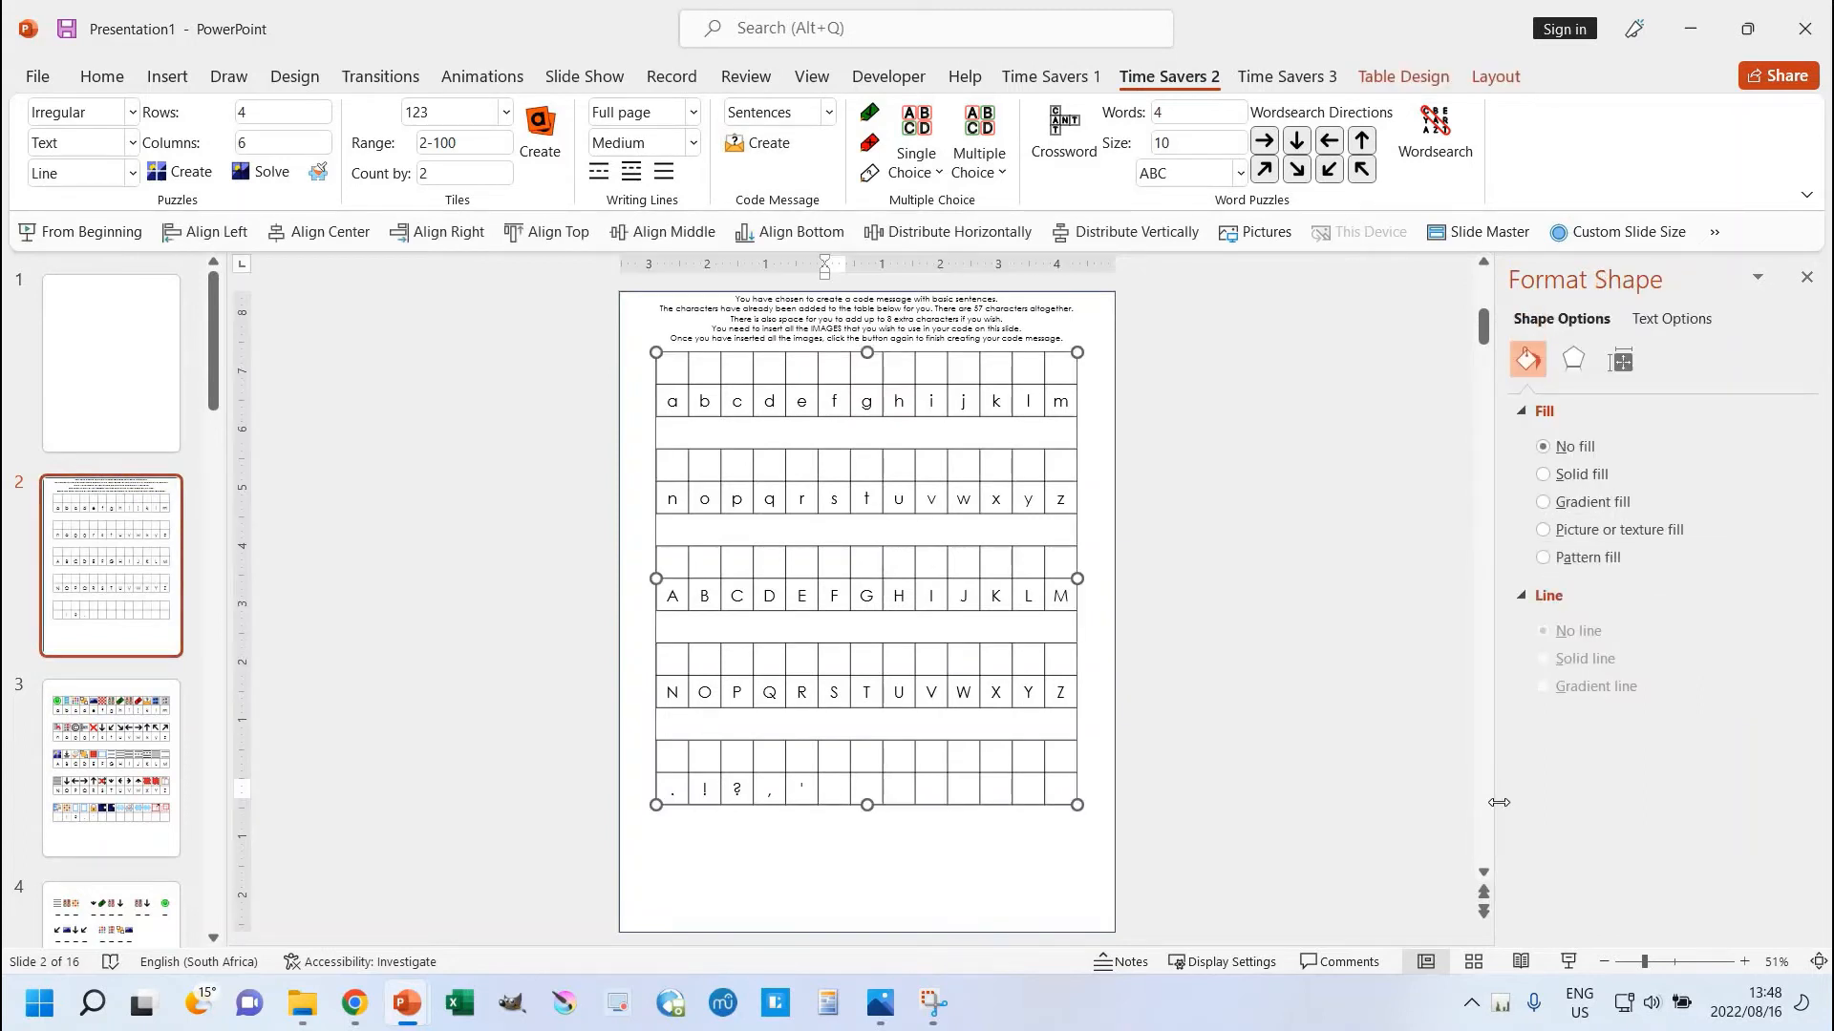
pyautogui.write('+')
pyautogui.press('Tab')
pyautogui.write('-')
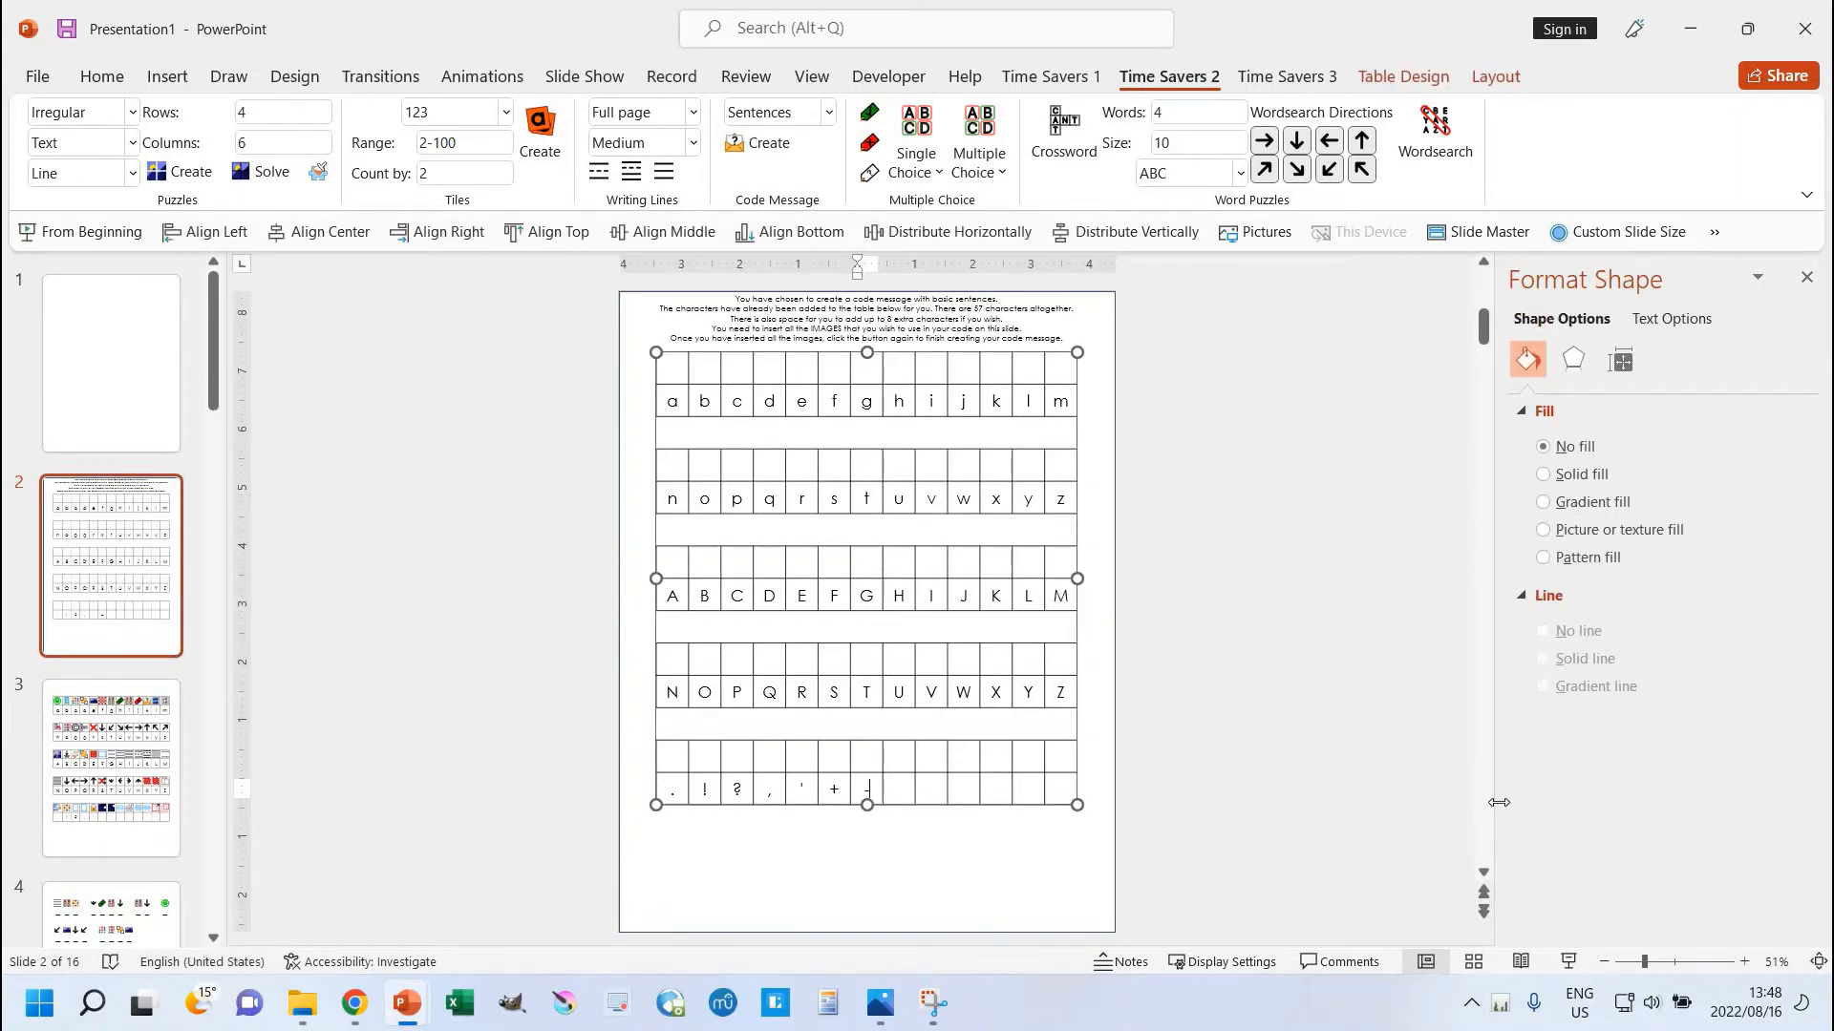
pyautogui.press('Tab')
pyautogui.write('*')
pyautogui.press('Tab')
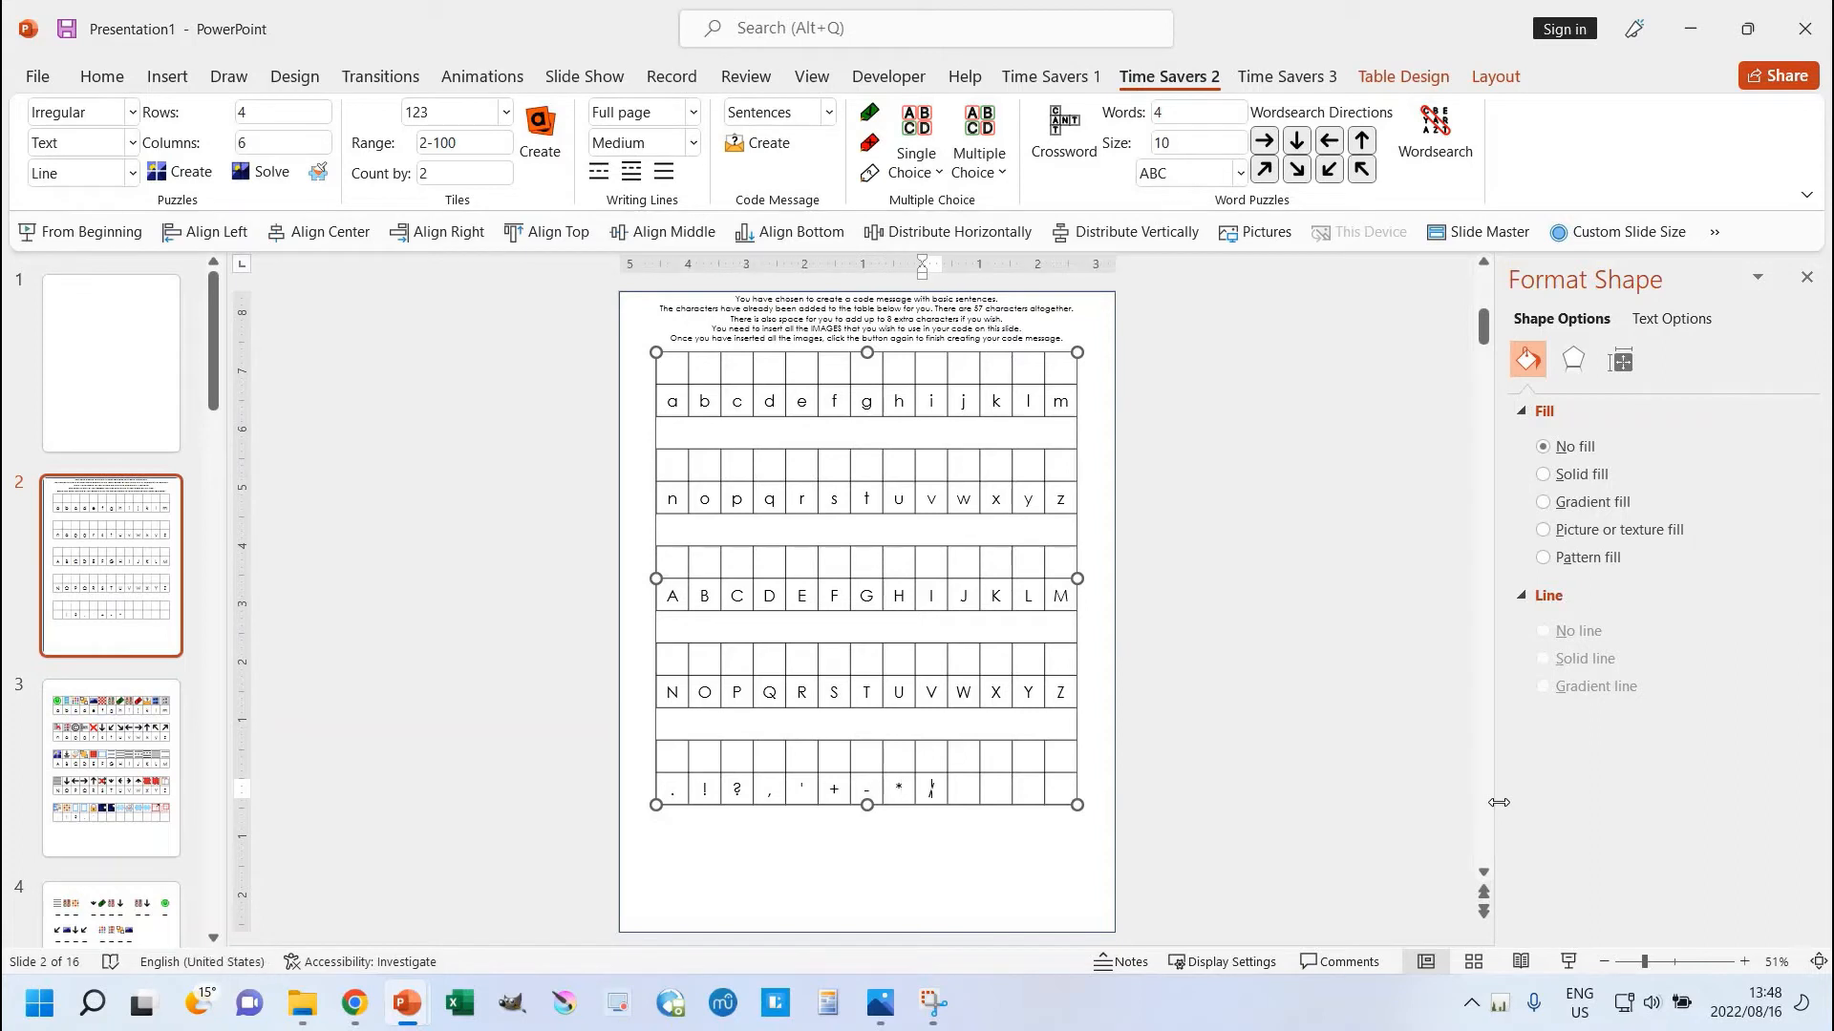
pyautogui.write('/')
pyautogui.click(1190, 709)
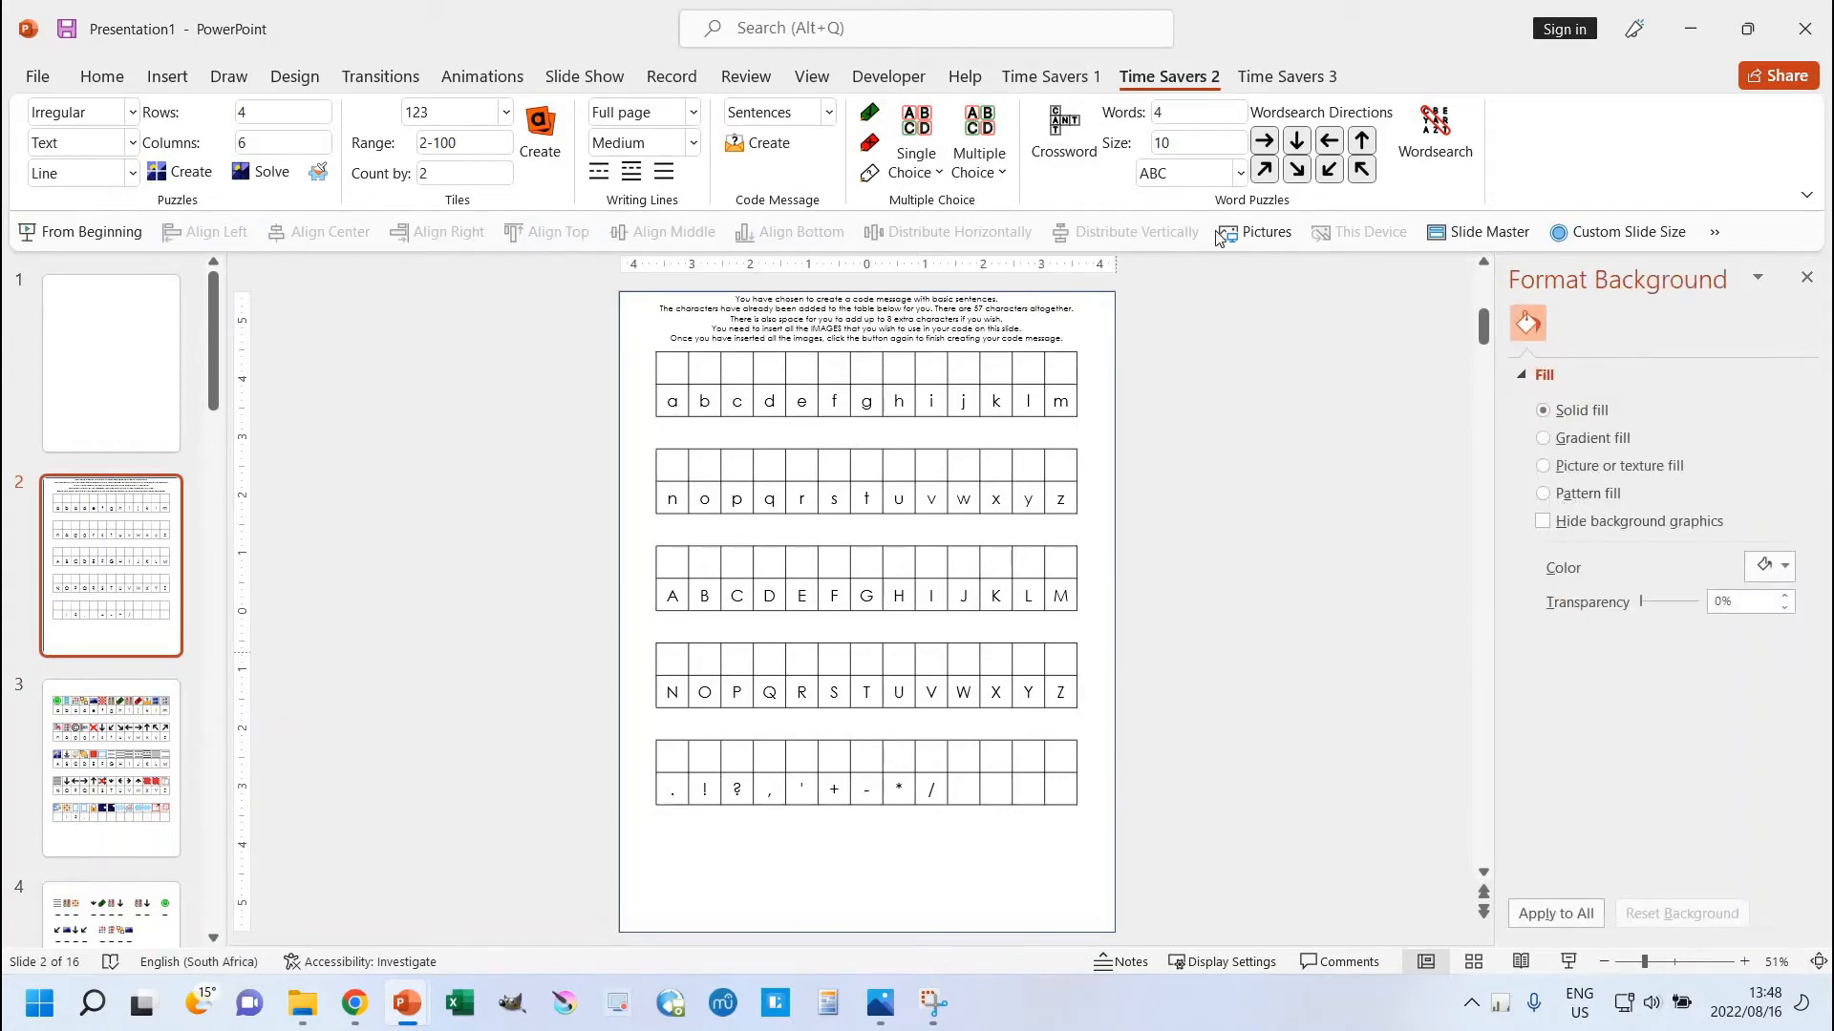
# Step: Insert all pictures from the DemoVideo Images folder onto the code table slide
pyautogui.click(1258, 238)
pyautogui.click(880, 409)
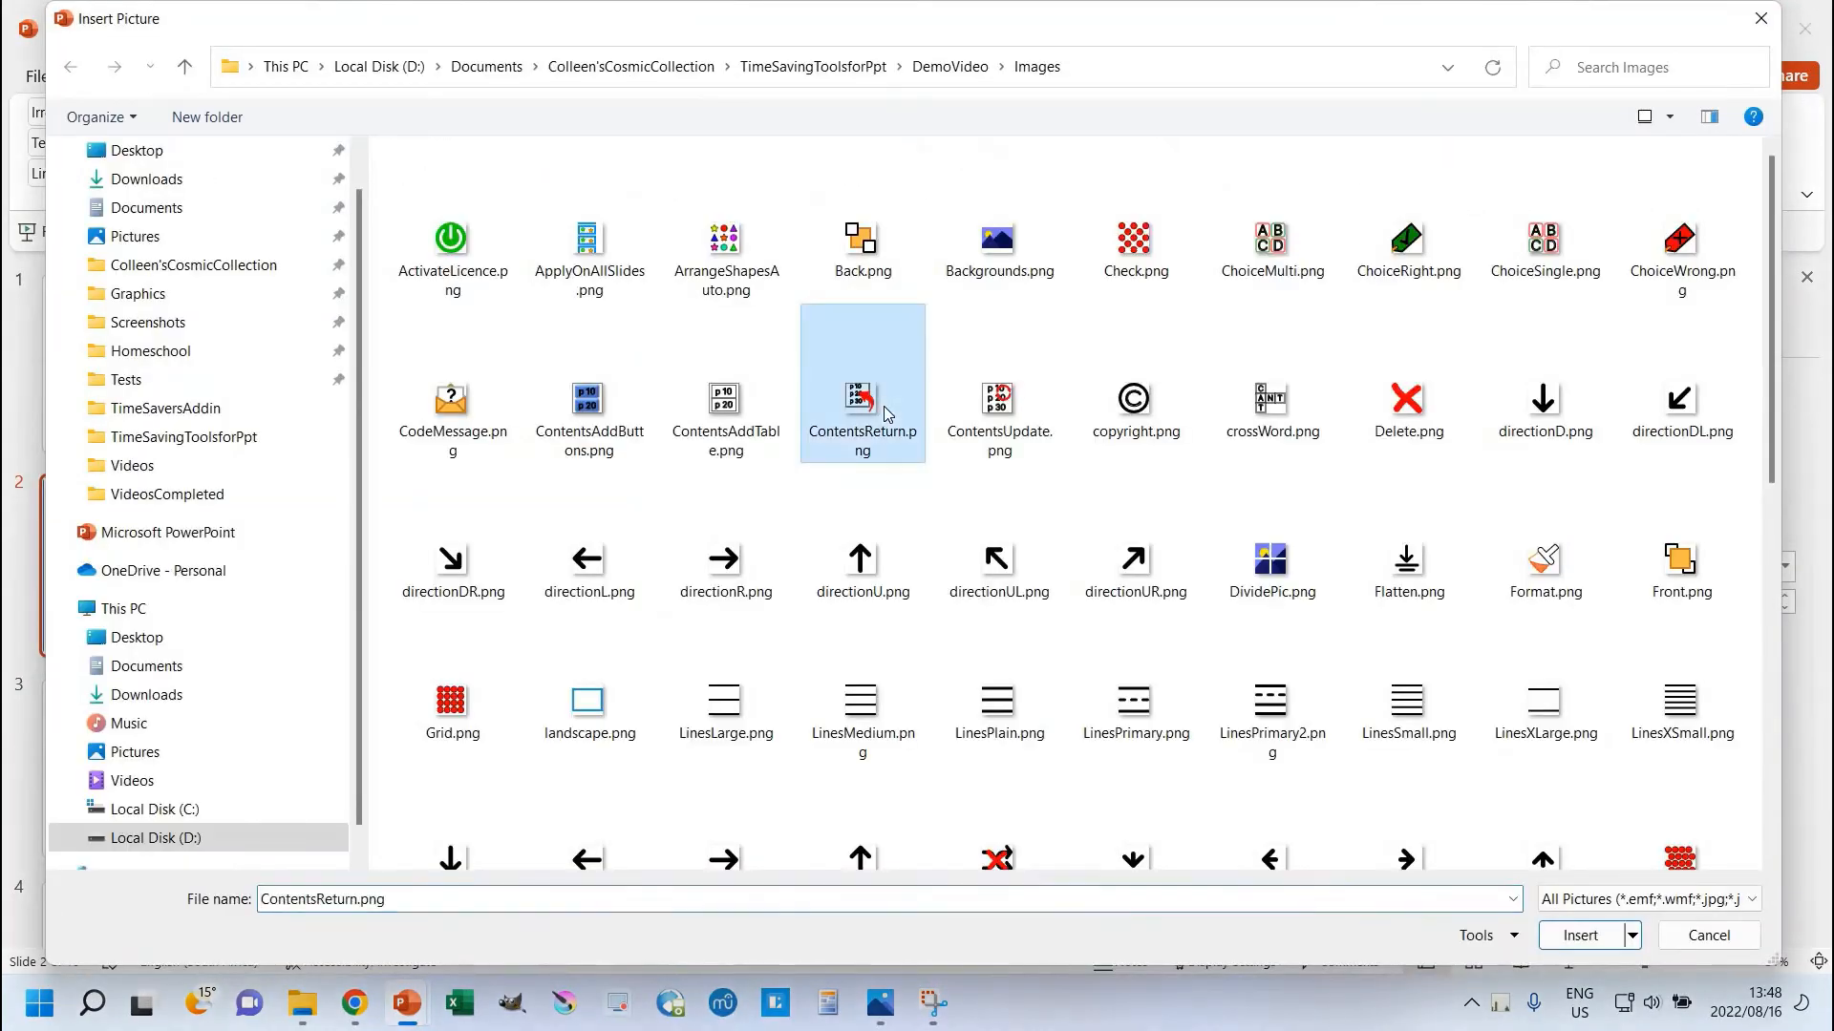
pyautogui.hotkey('ctrl', 'a')
pyautogui.press('Return')
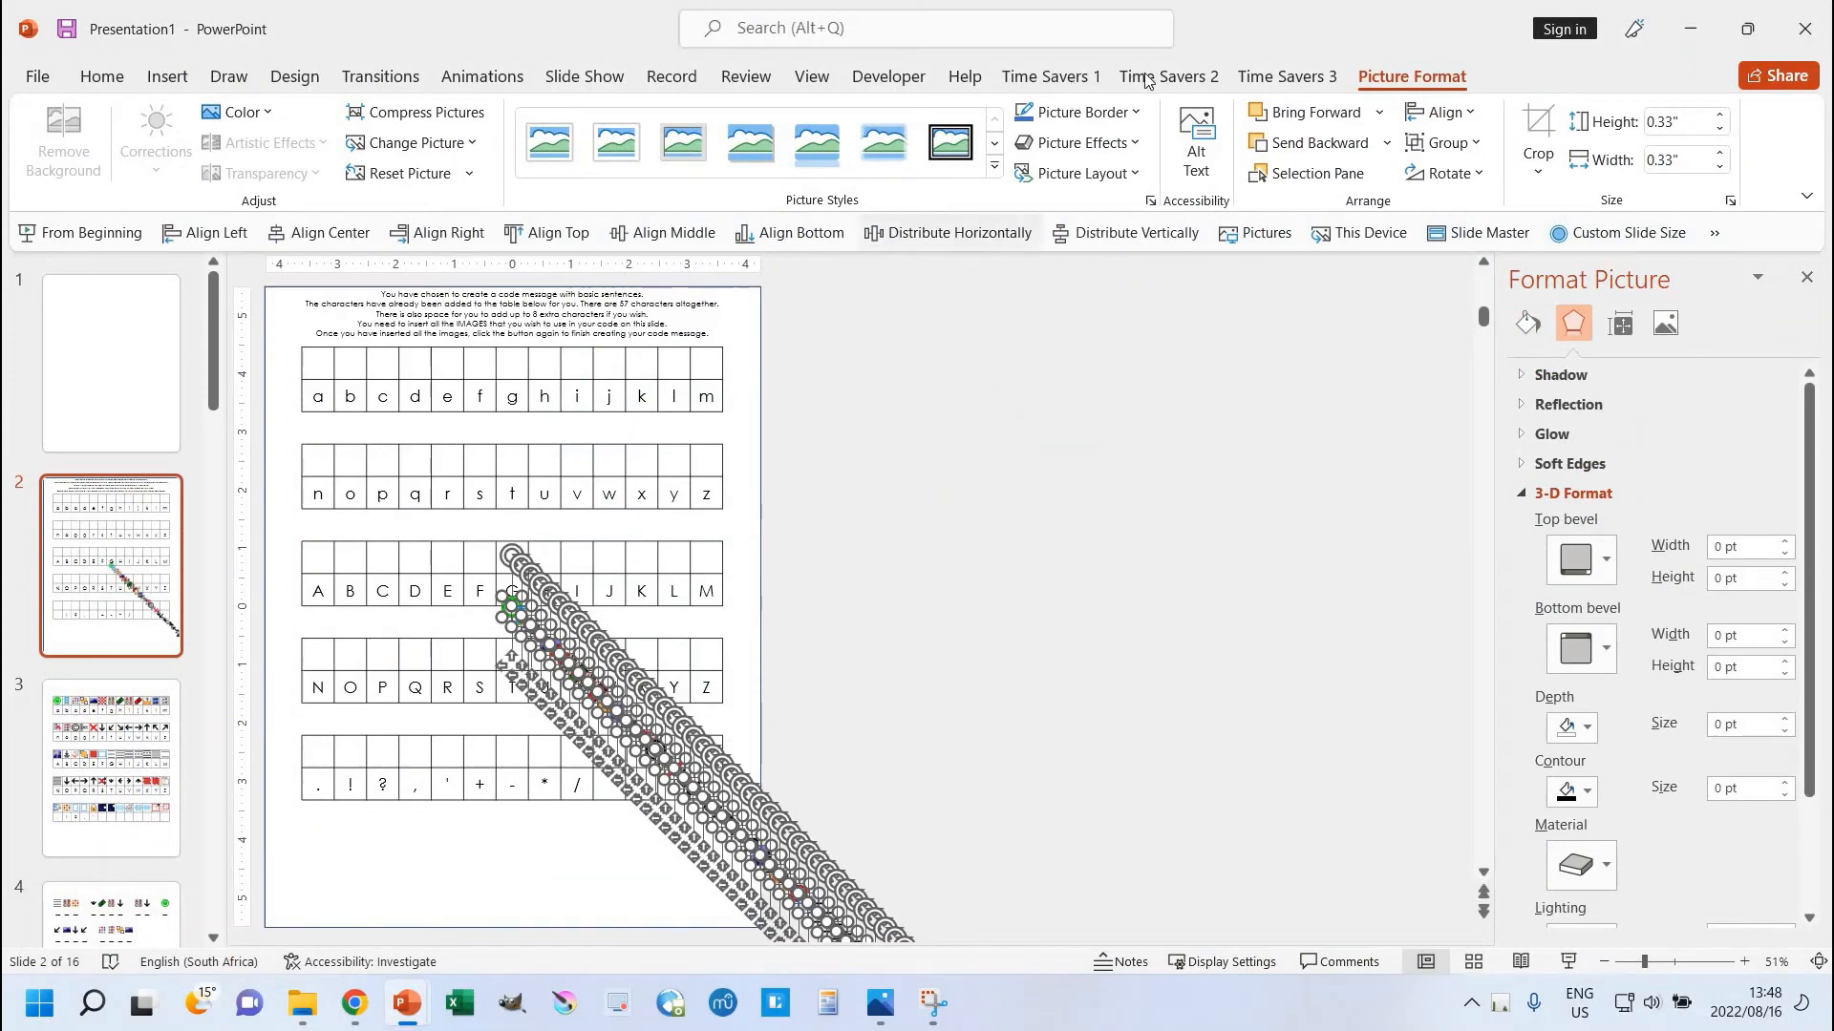
# Step: Create a code message reading "+ - * /" from the inserted pictures
pyautogui.click(1169, 76)
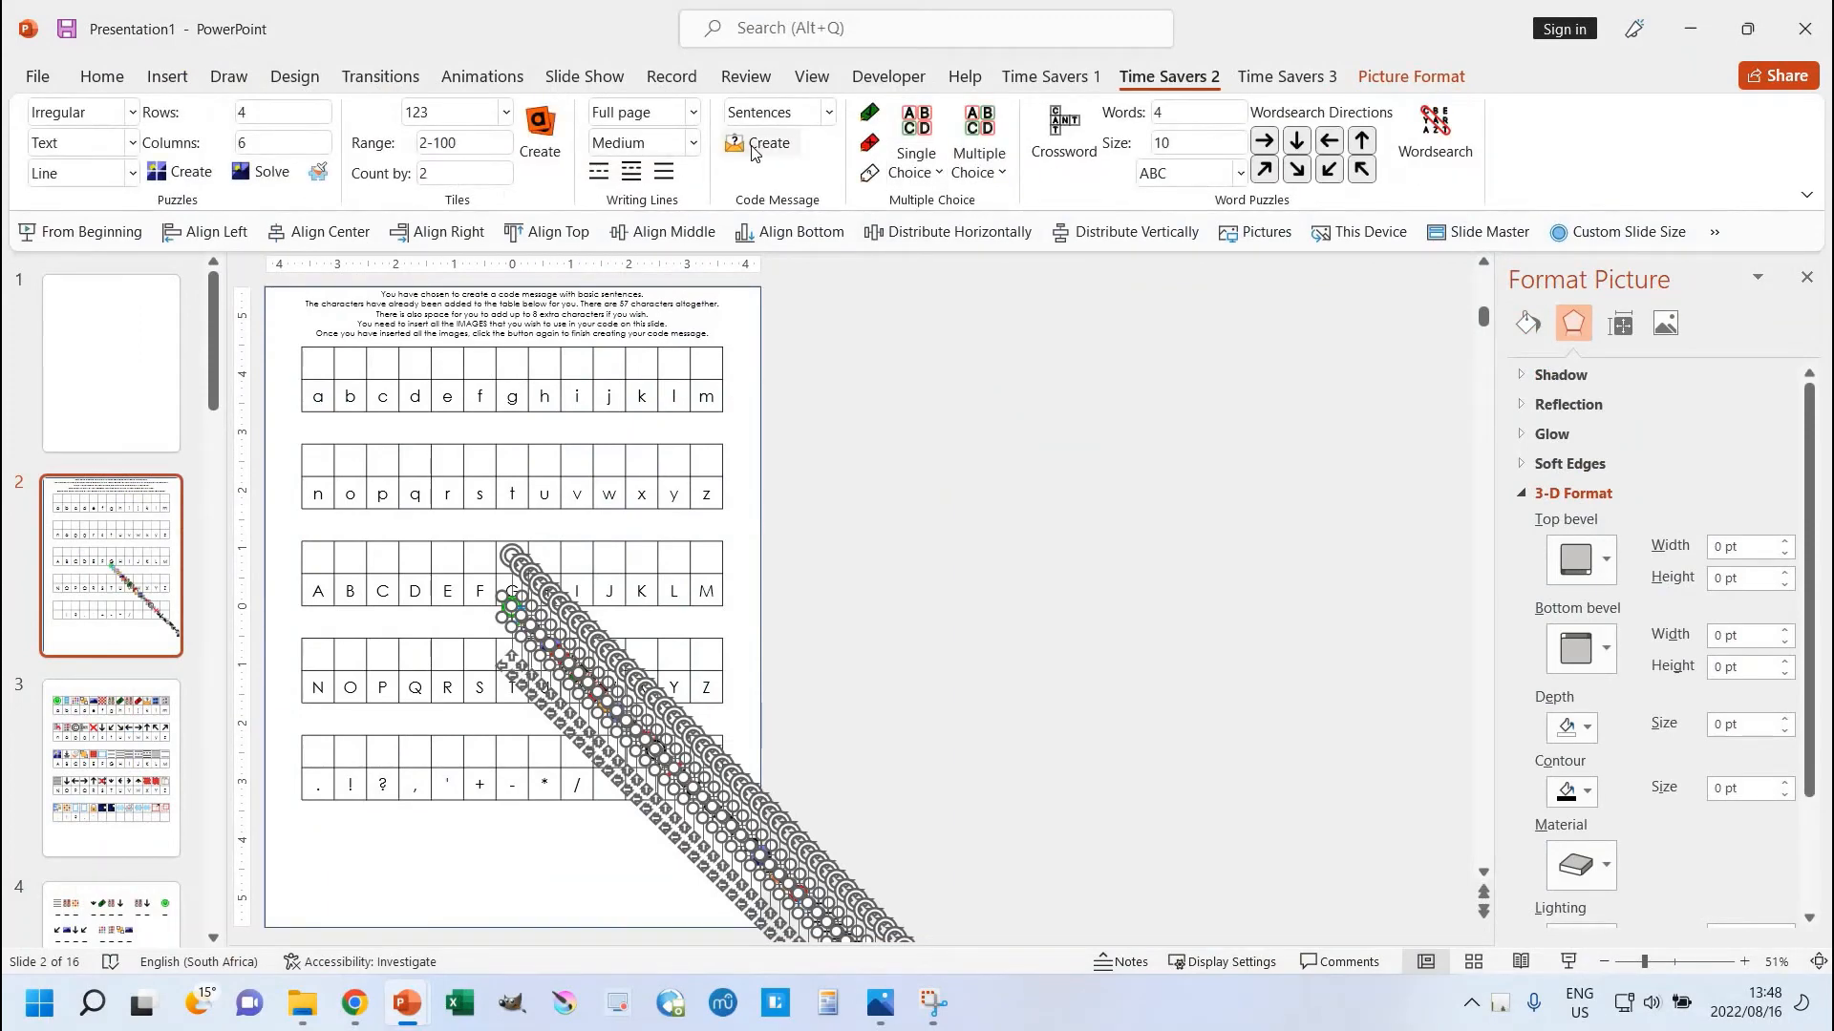
pyautogui.click(755, 148)
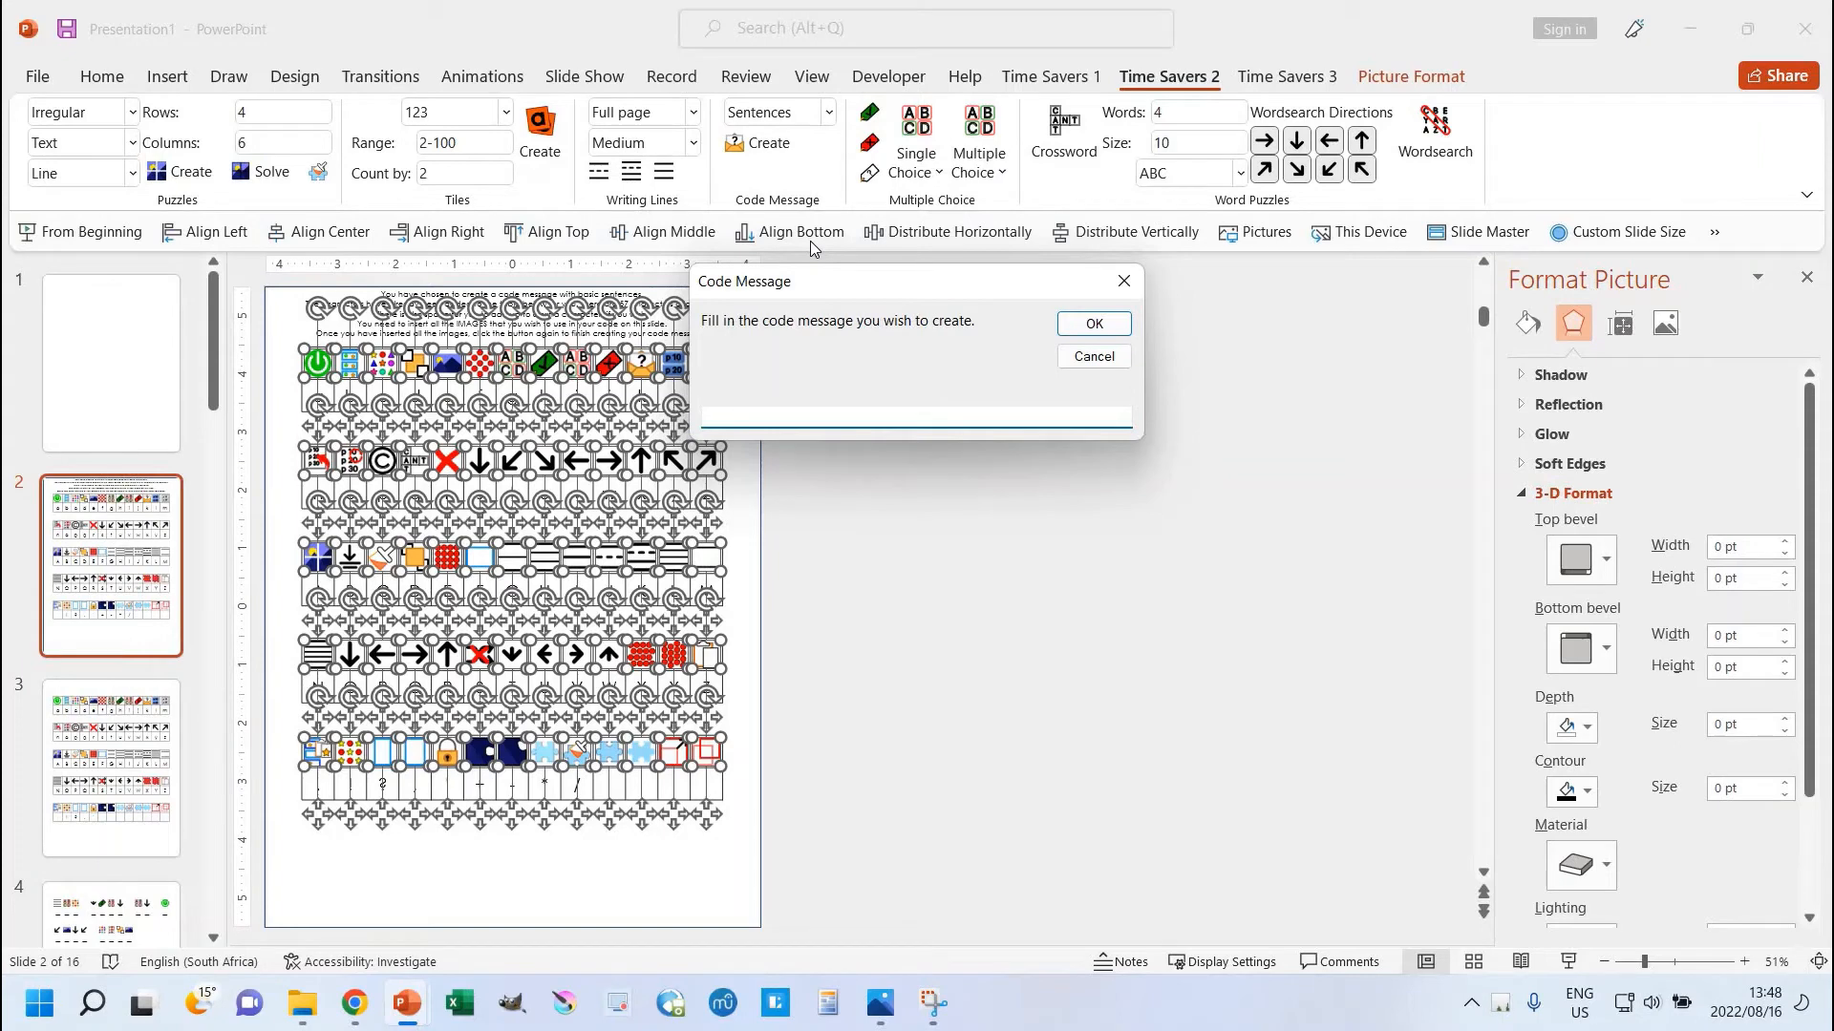
pyautogui.write('+')
pyautogui.press('Right')
pyautogui.press('Right')
pyautogui.click(1095, 324)
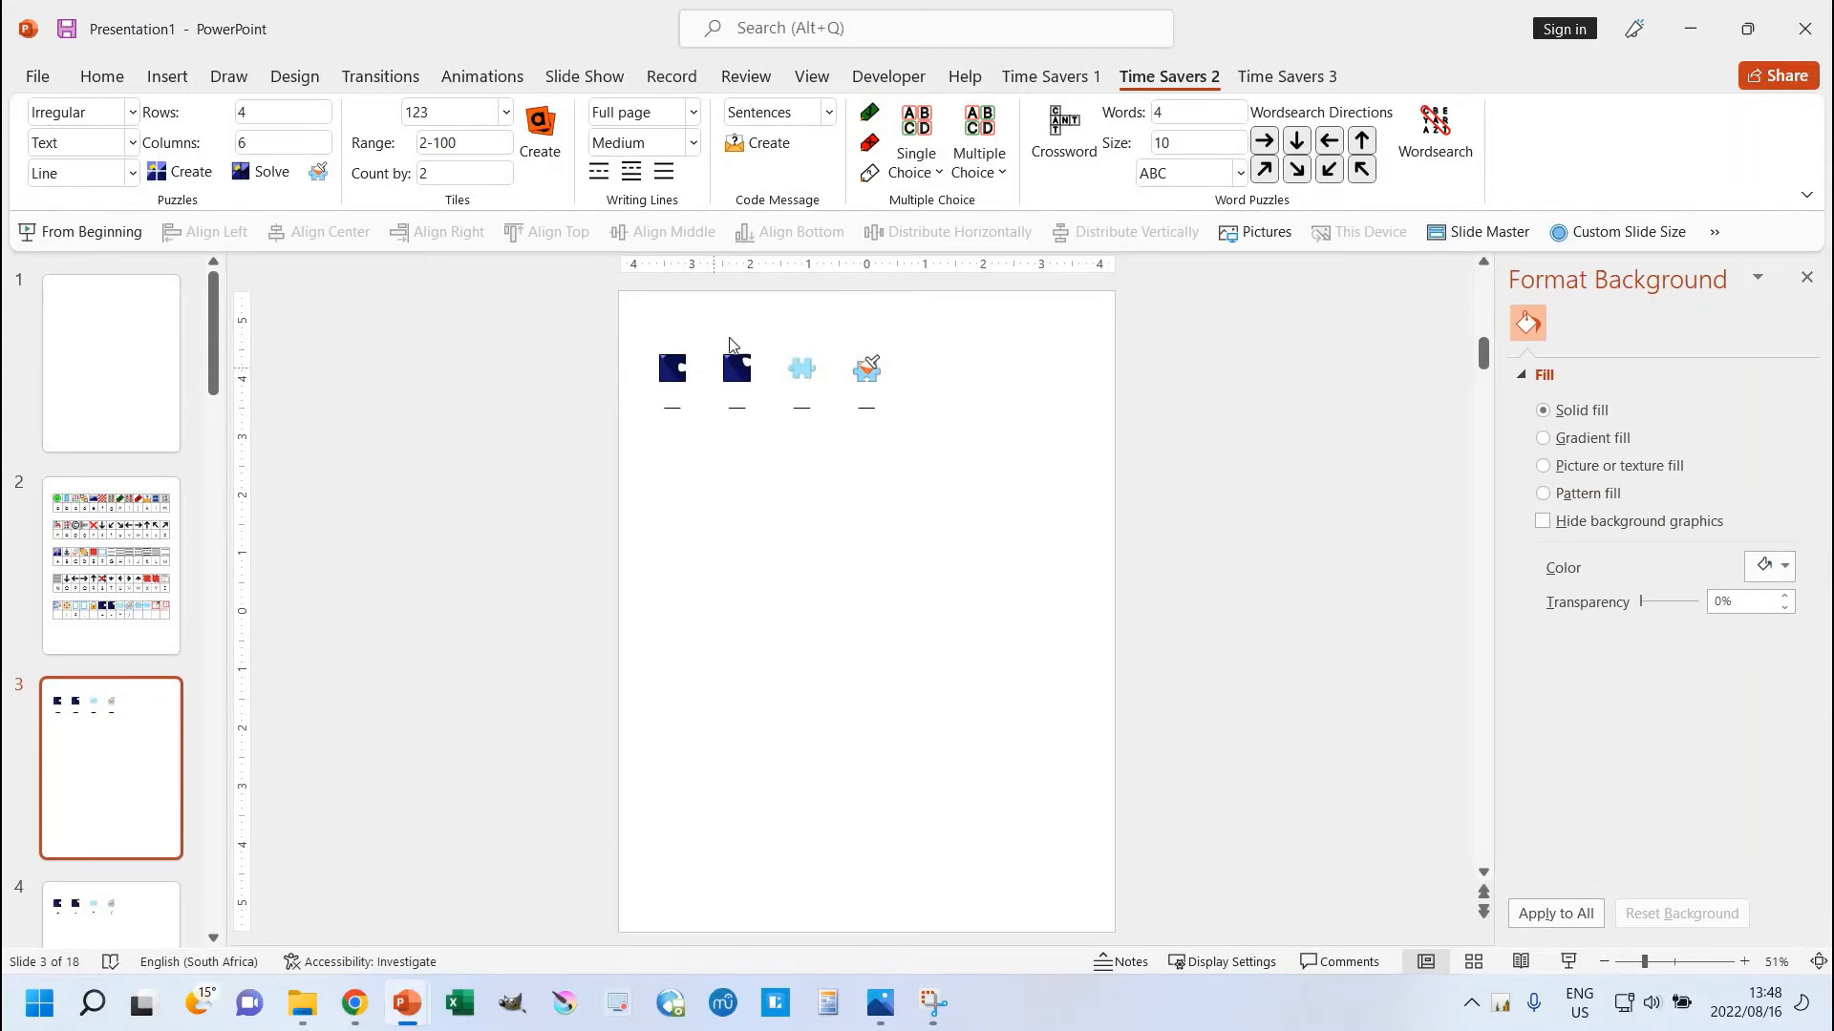
# Step: Fill +, -, * and / into the empty cells after the apostrophe in the earlier code key on slide 5
pyautogui.click(146, 619)
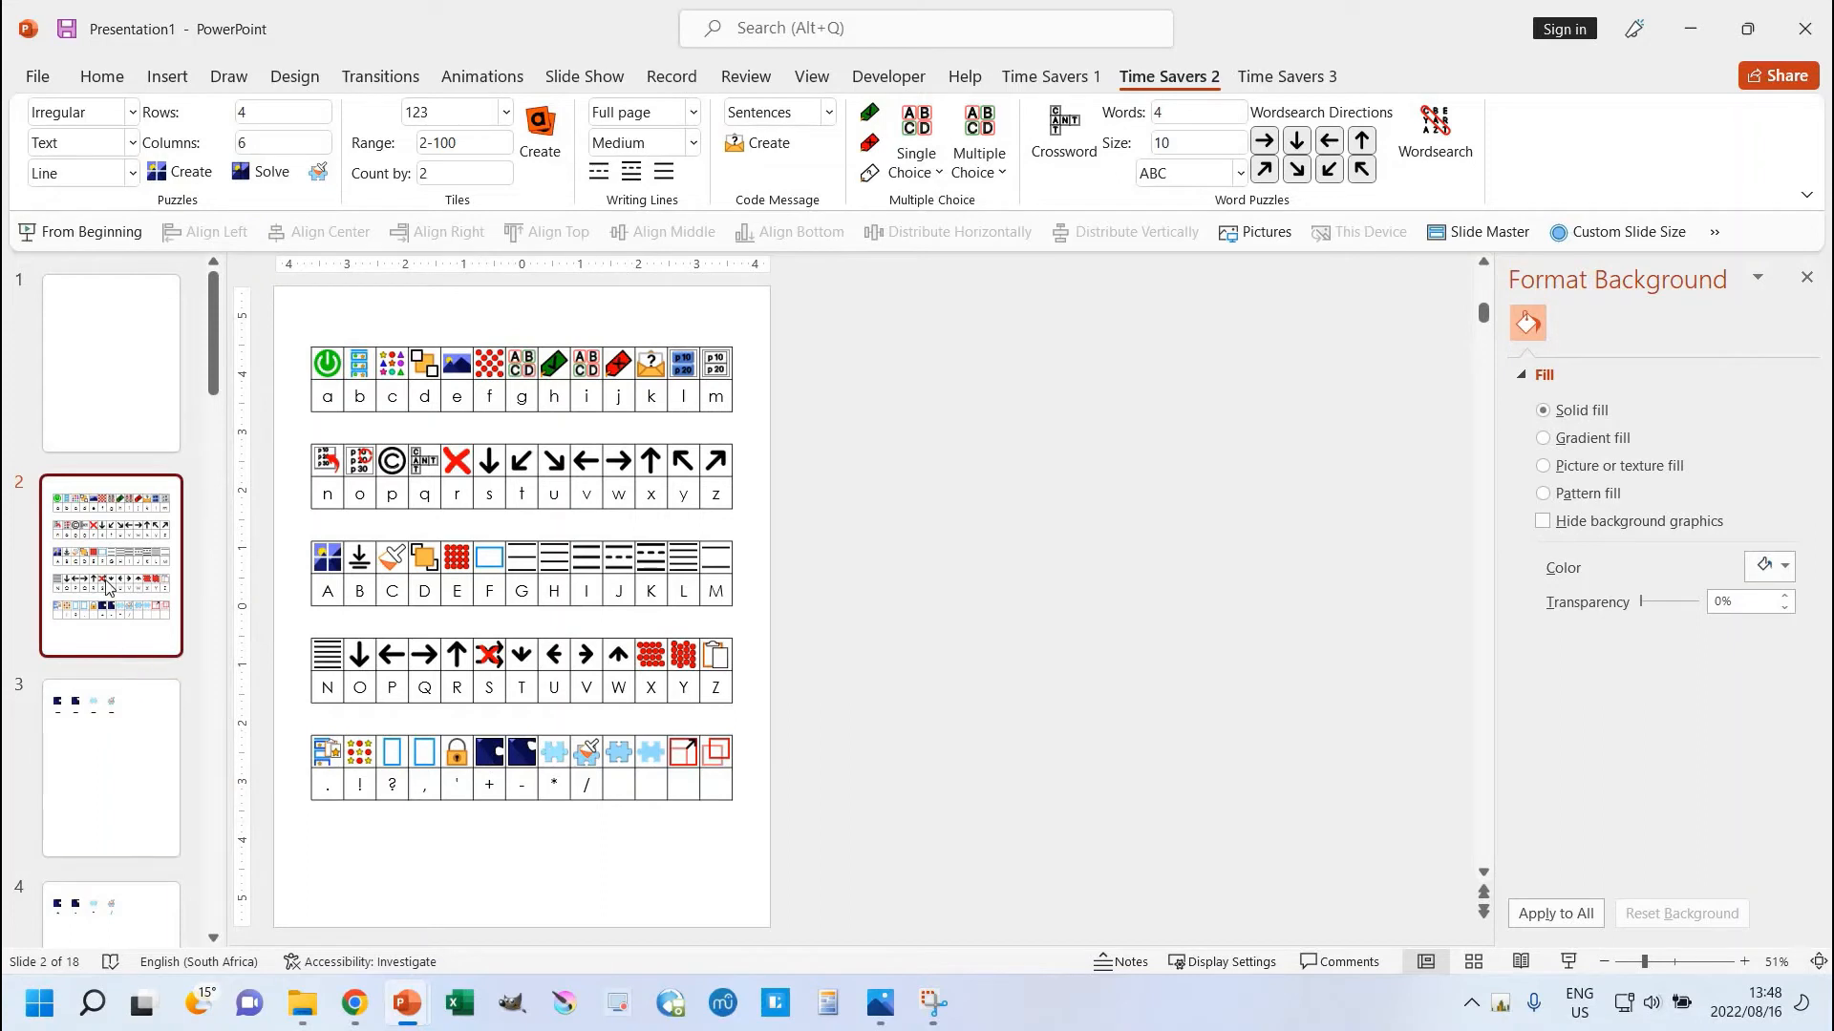
pyautogui.scroll(-3, 109, 588)
pyautogui.click(95, 817)
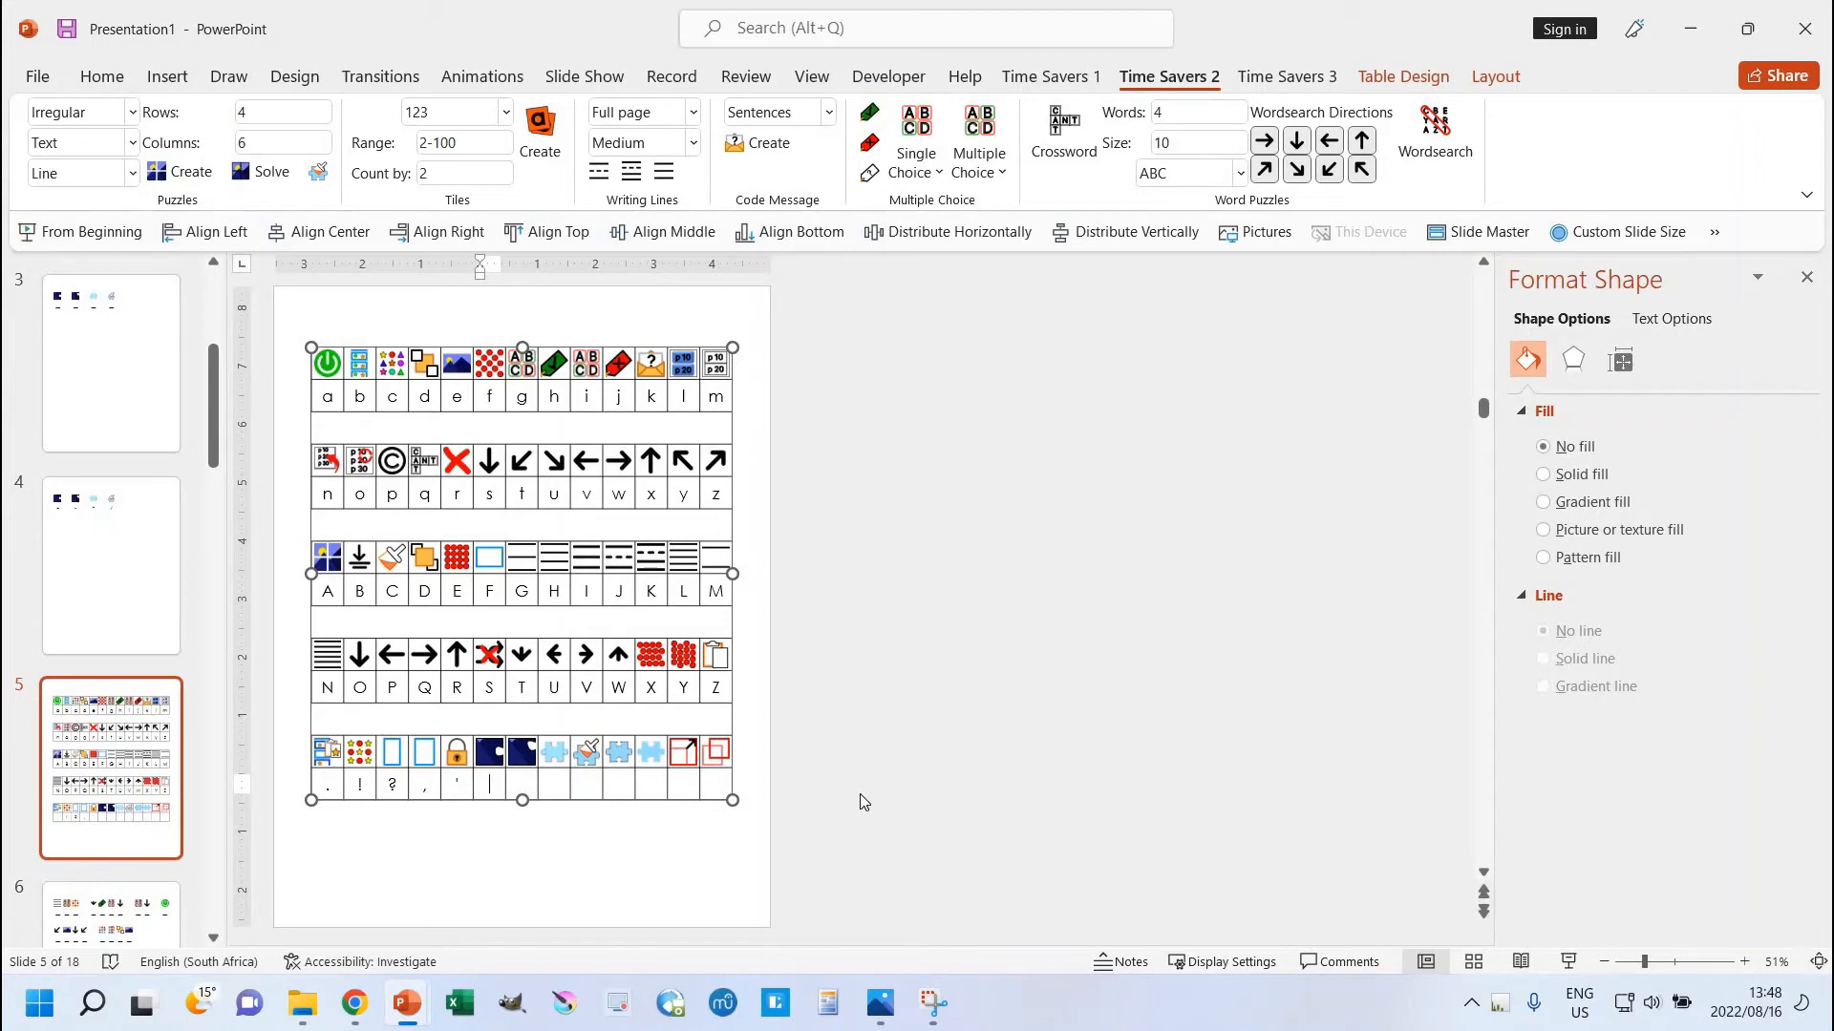
pyautogui.write('+')
pyautogui.press('Tab')
pyautogui.write('-')
pyautogui.press('Tab')
pyautogui.write('*')
pyautogui.press('Tab')
pyautogui.write('/')
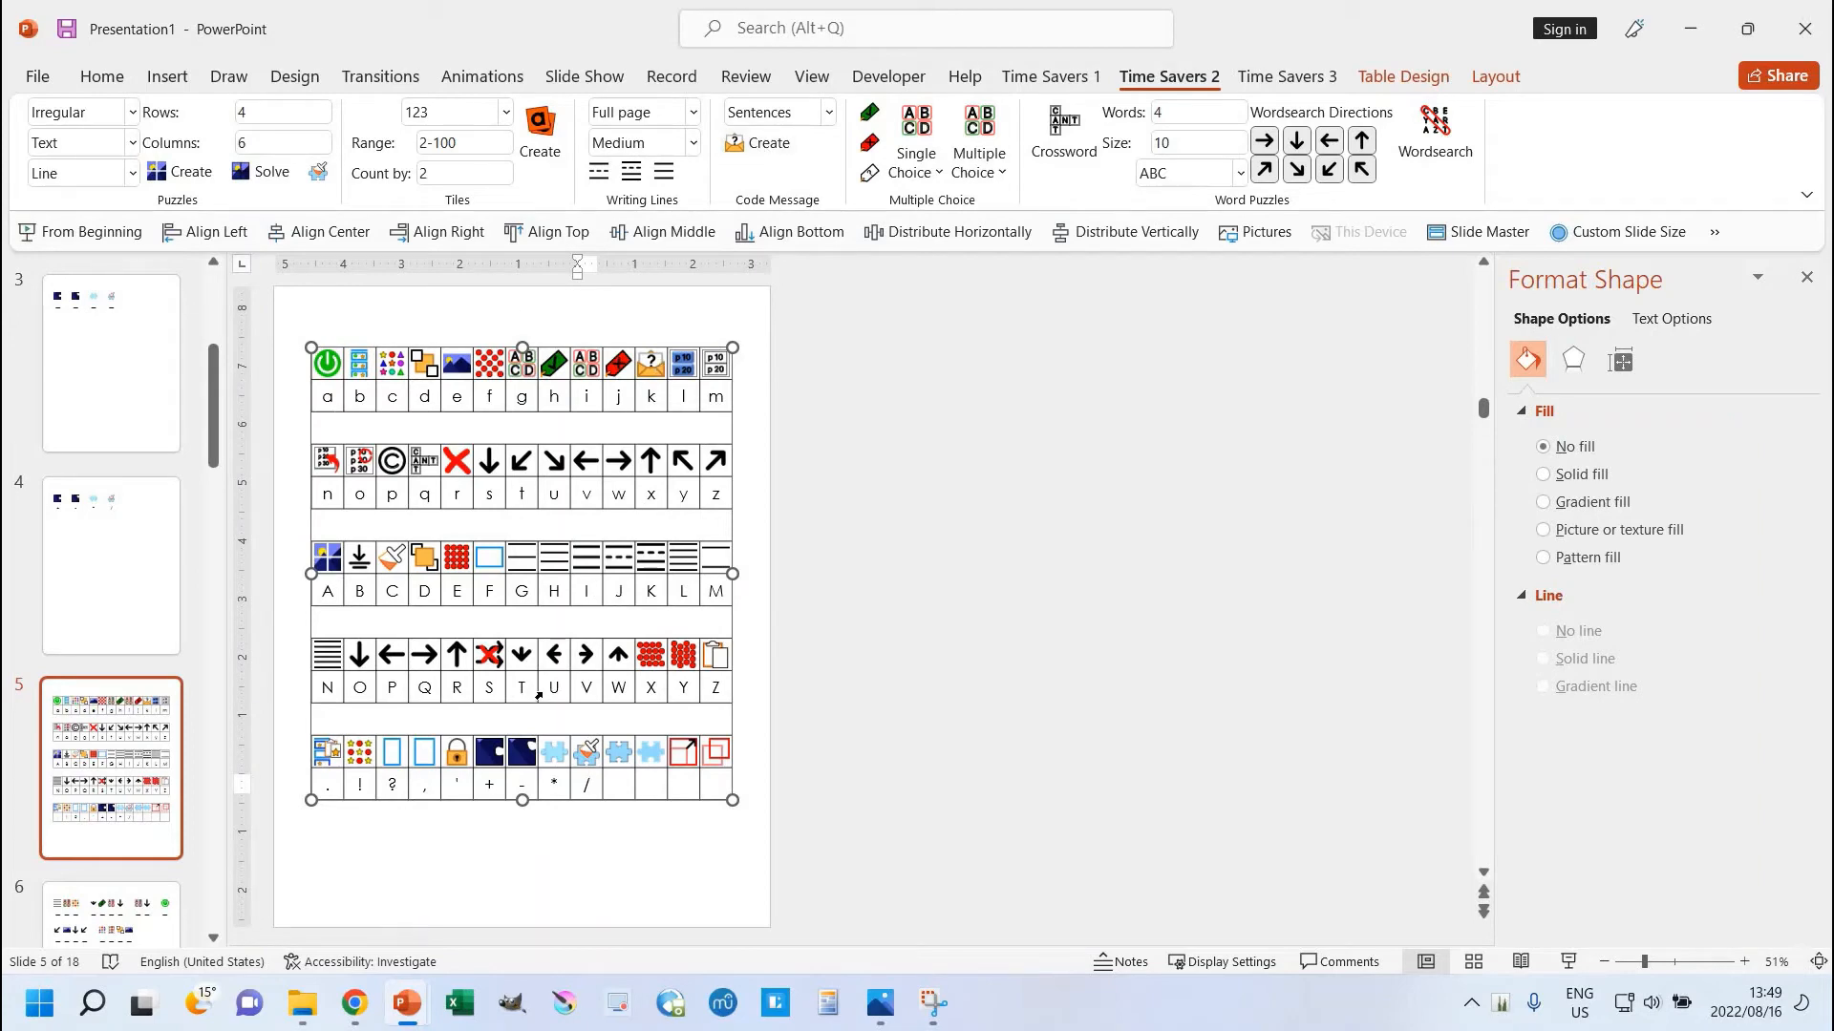
# Step: Create a code message reading "+ - * /" from the slide 5 key and compare the result with the key
pyautogui.click(757, 145)
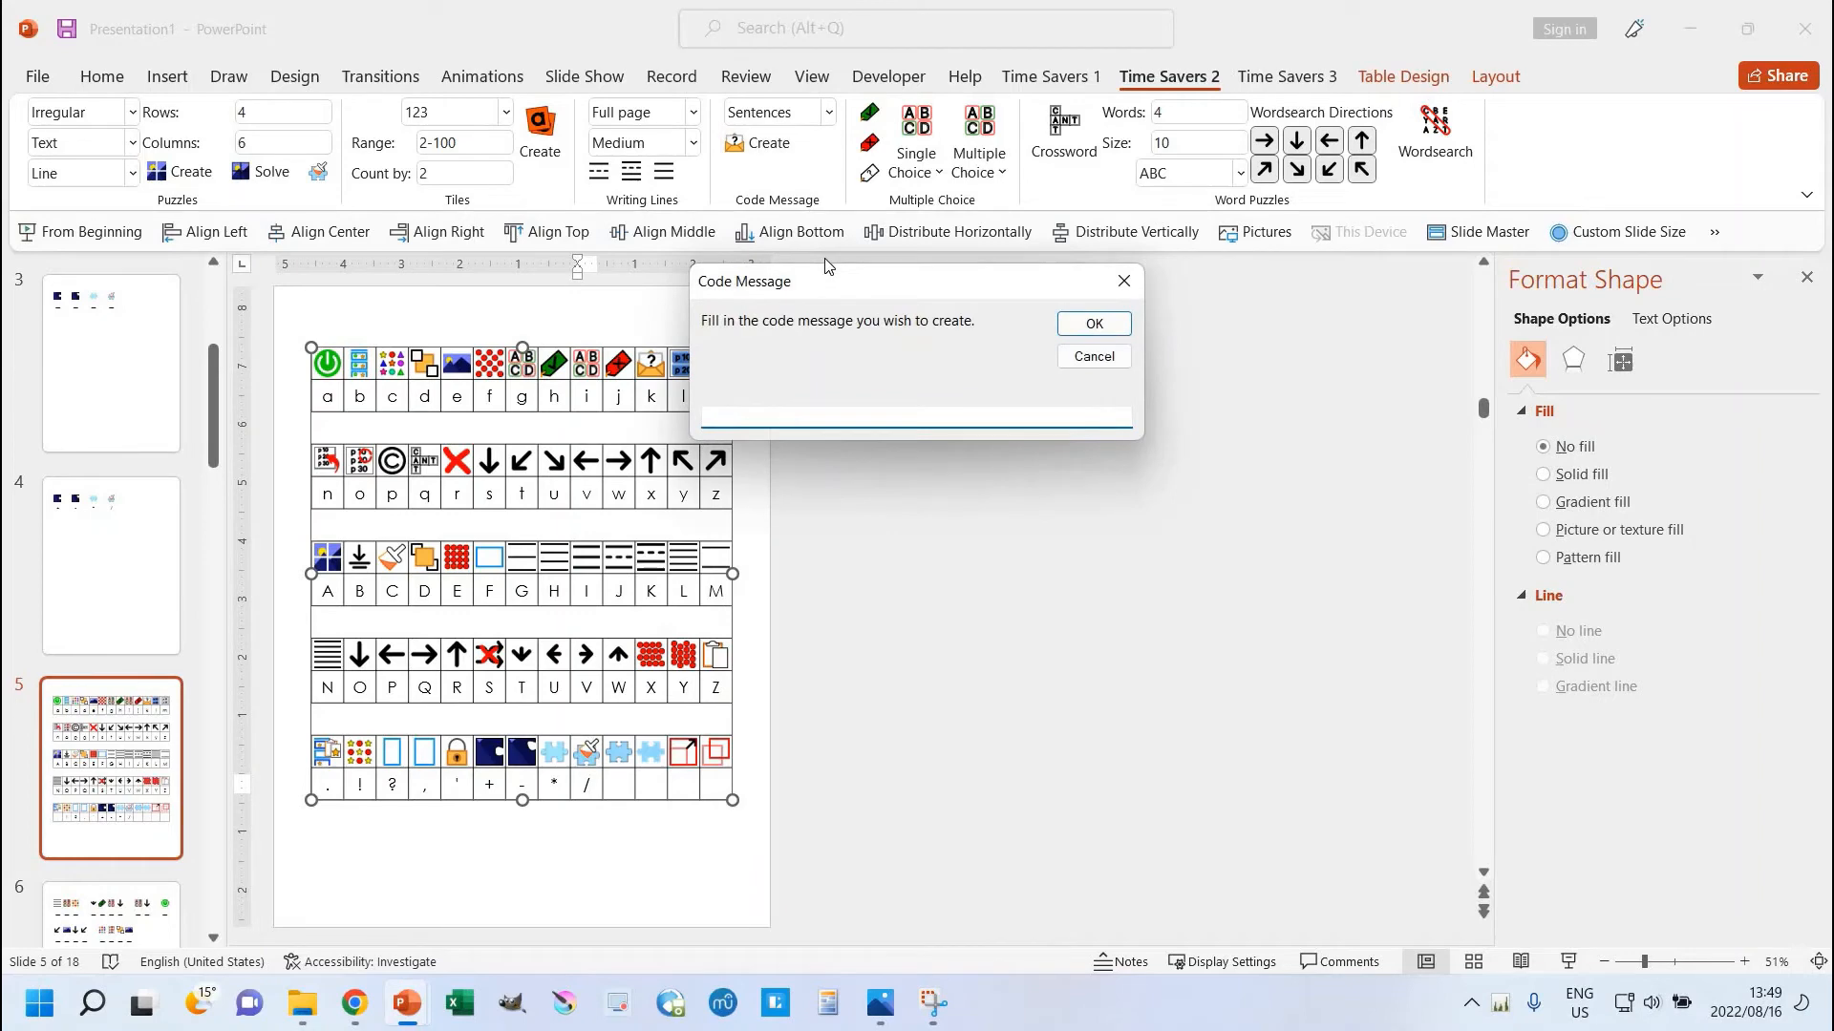
pyautogui.write('t')
pyautogui.write('-*/')
pyautogui.click(1094, 324)
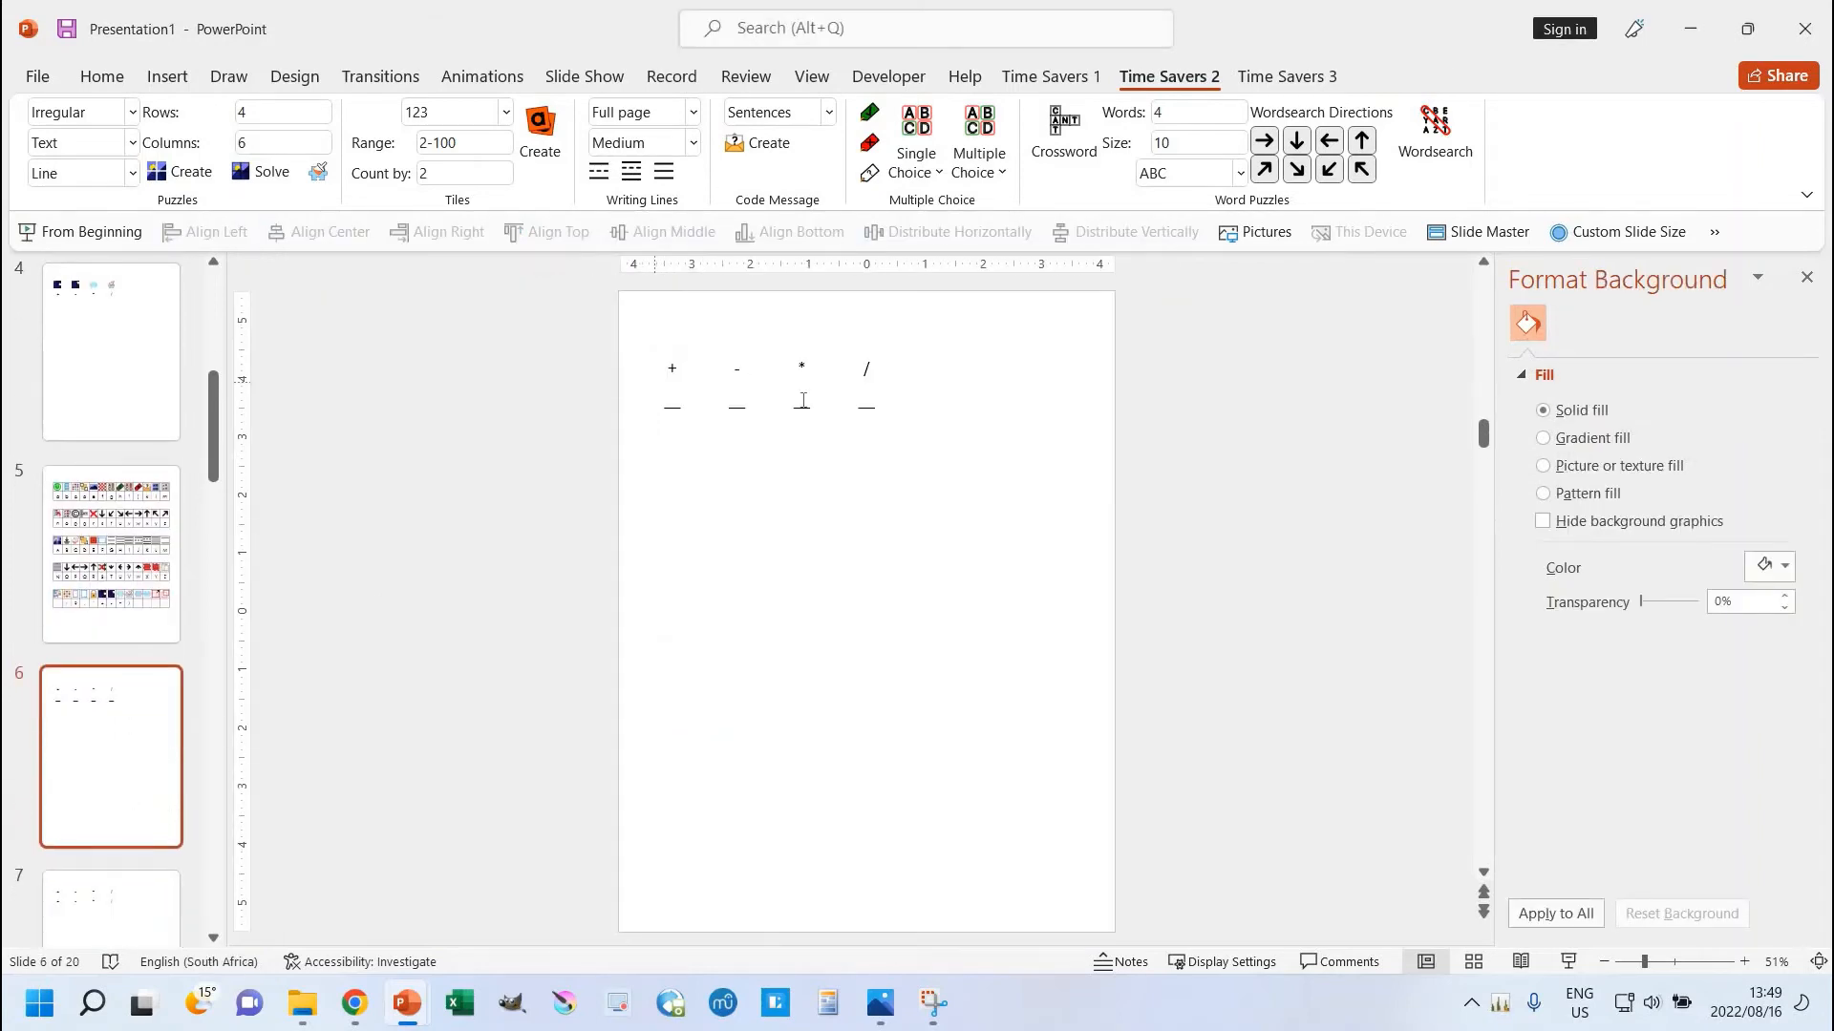
pyautogui.click(61, 551)
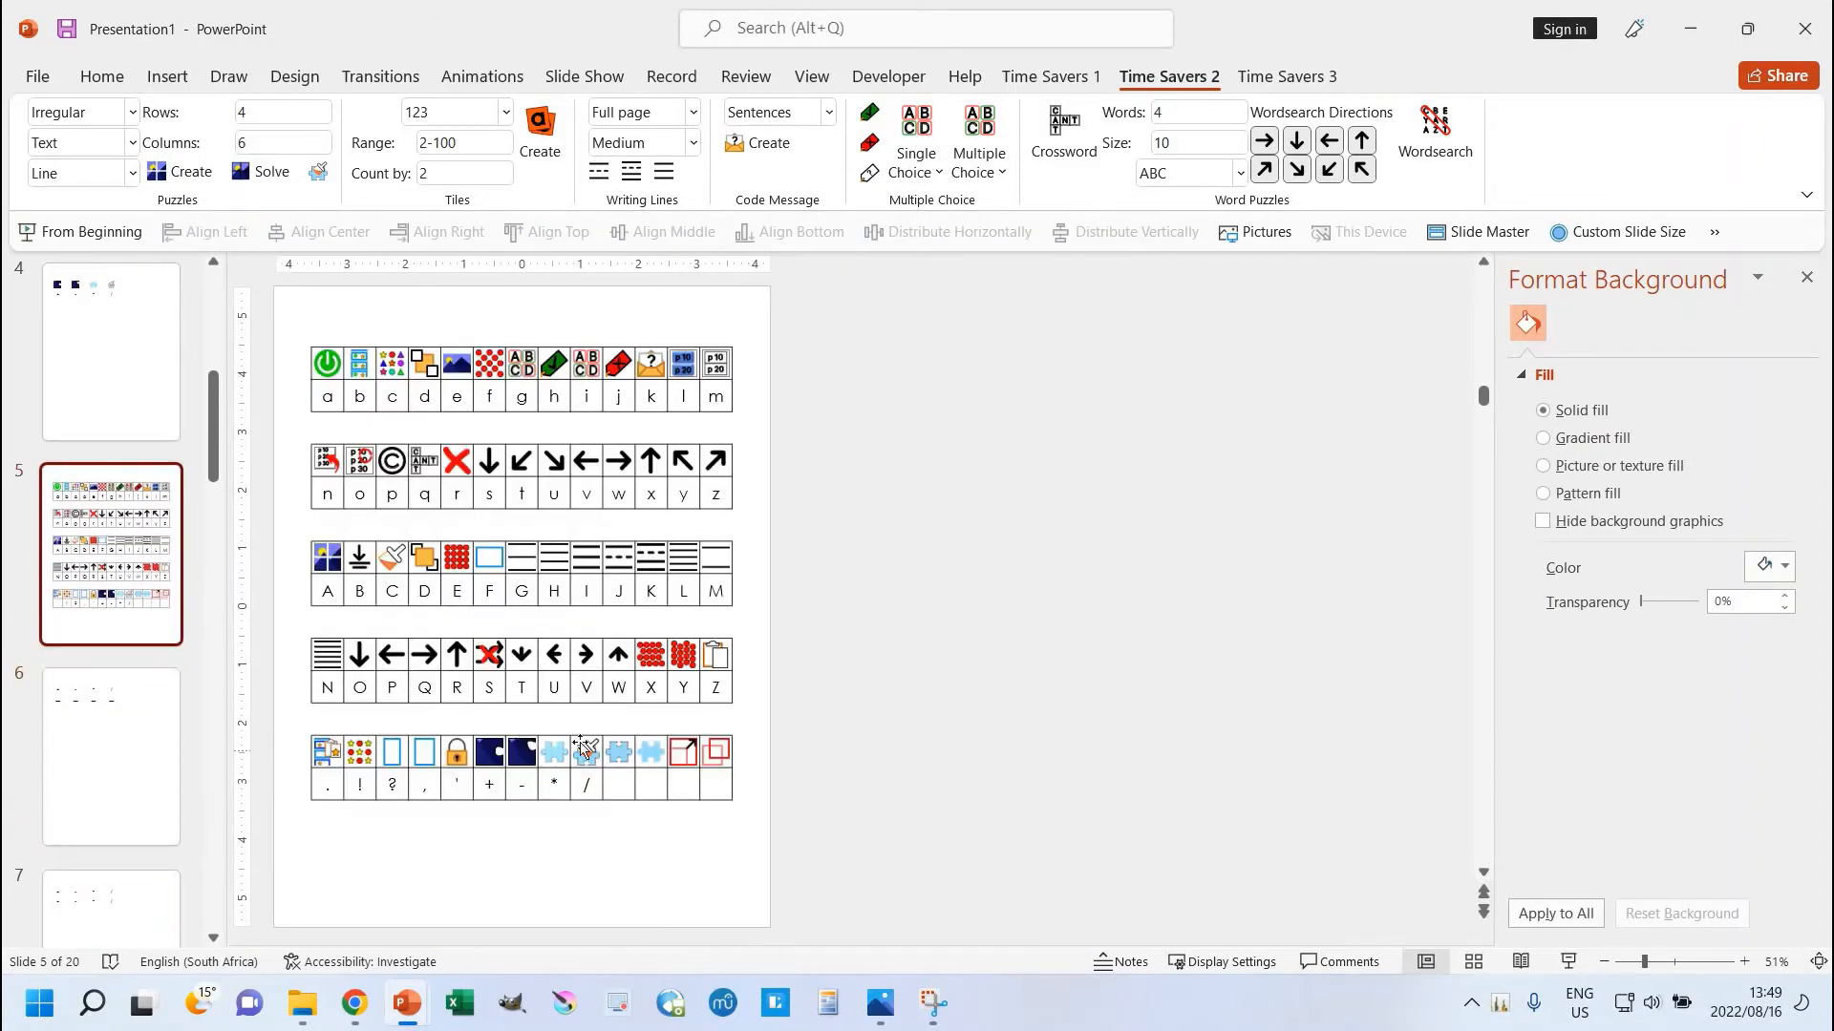
pyautogui.click(103, 719)
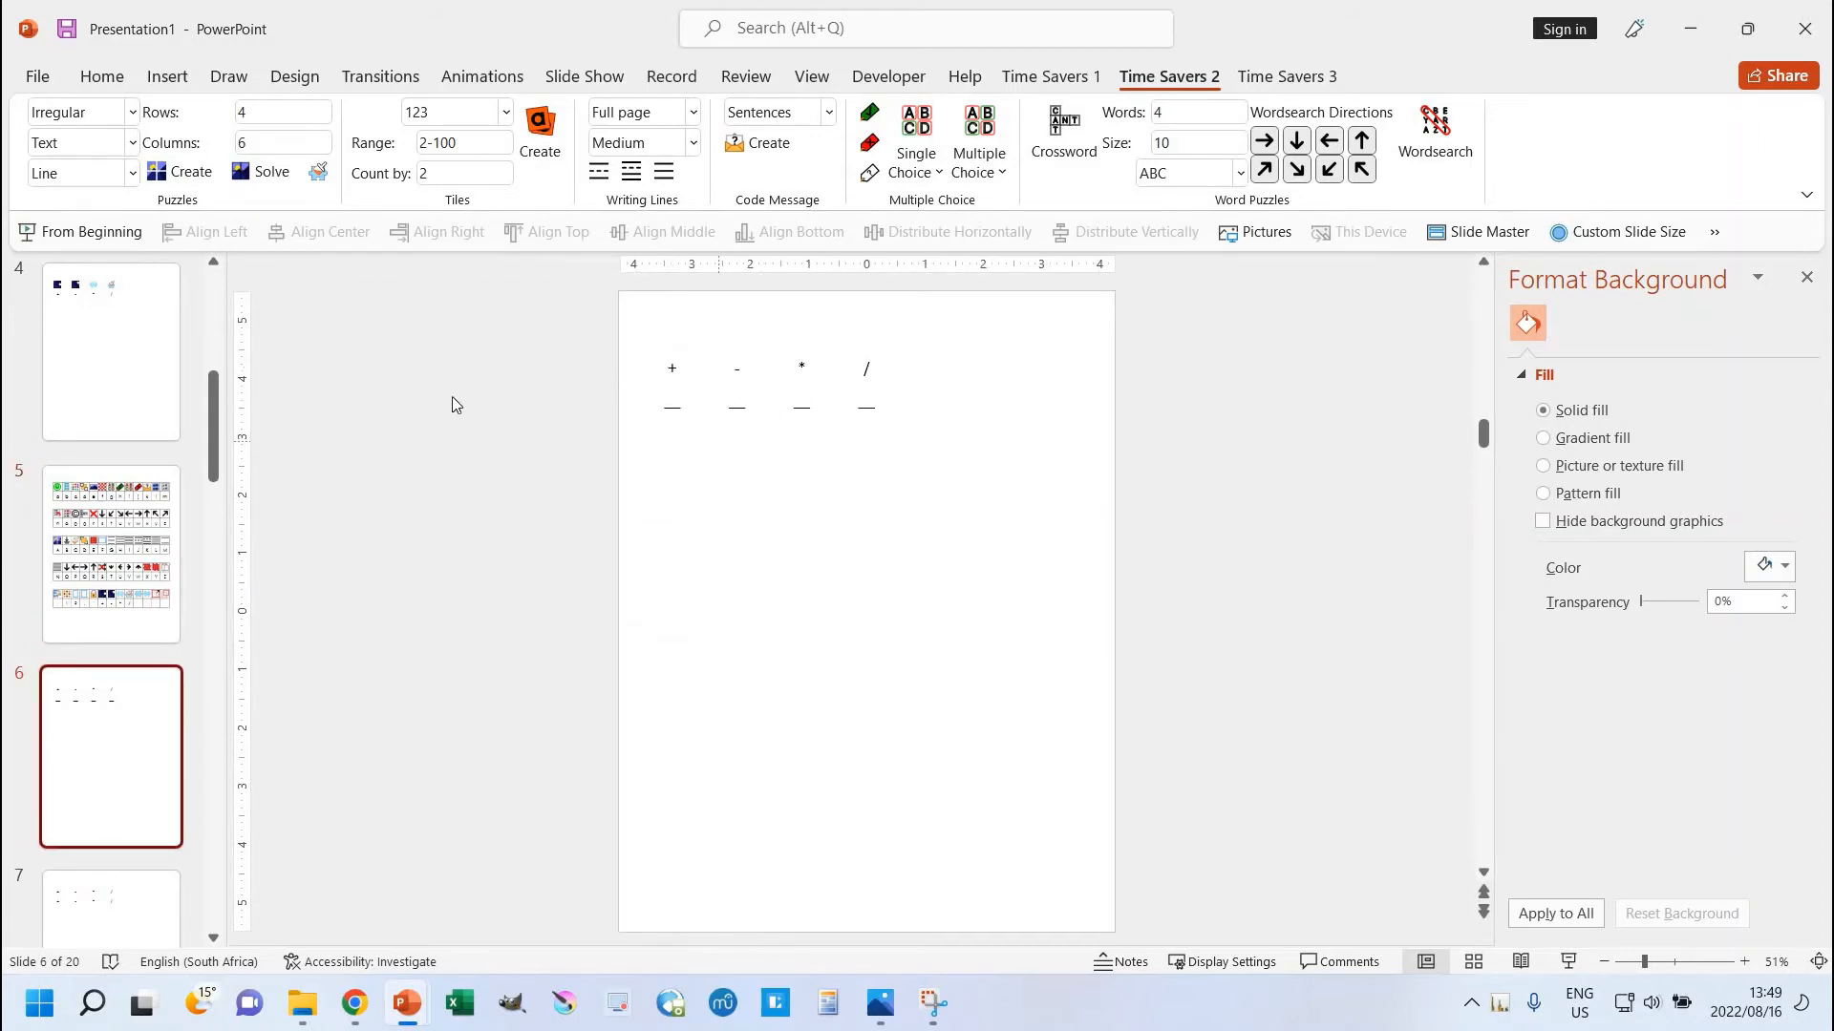
pyautogui.click(123, 561)
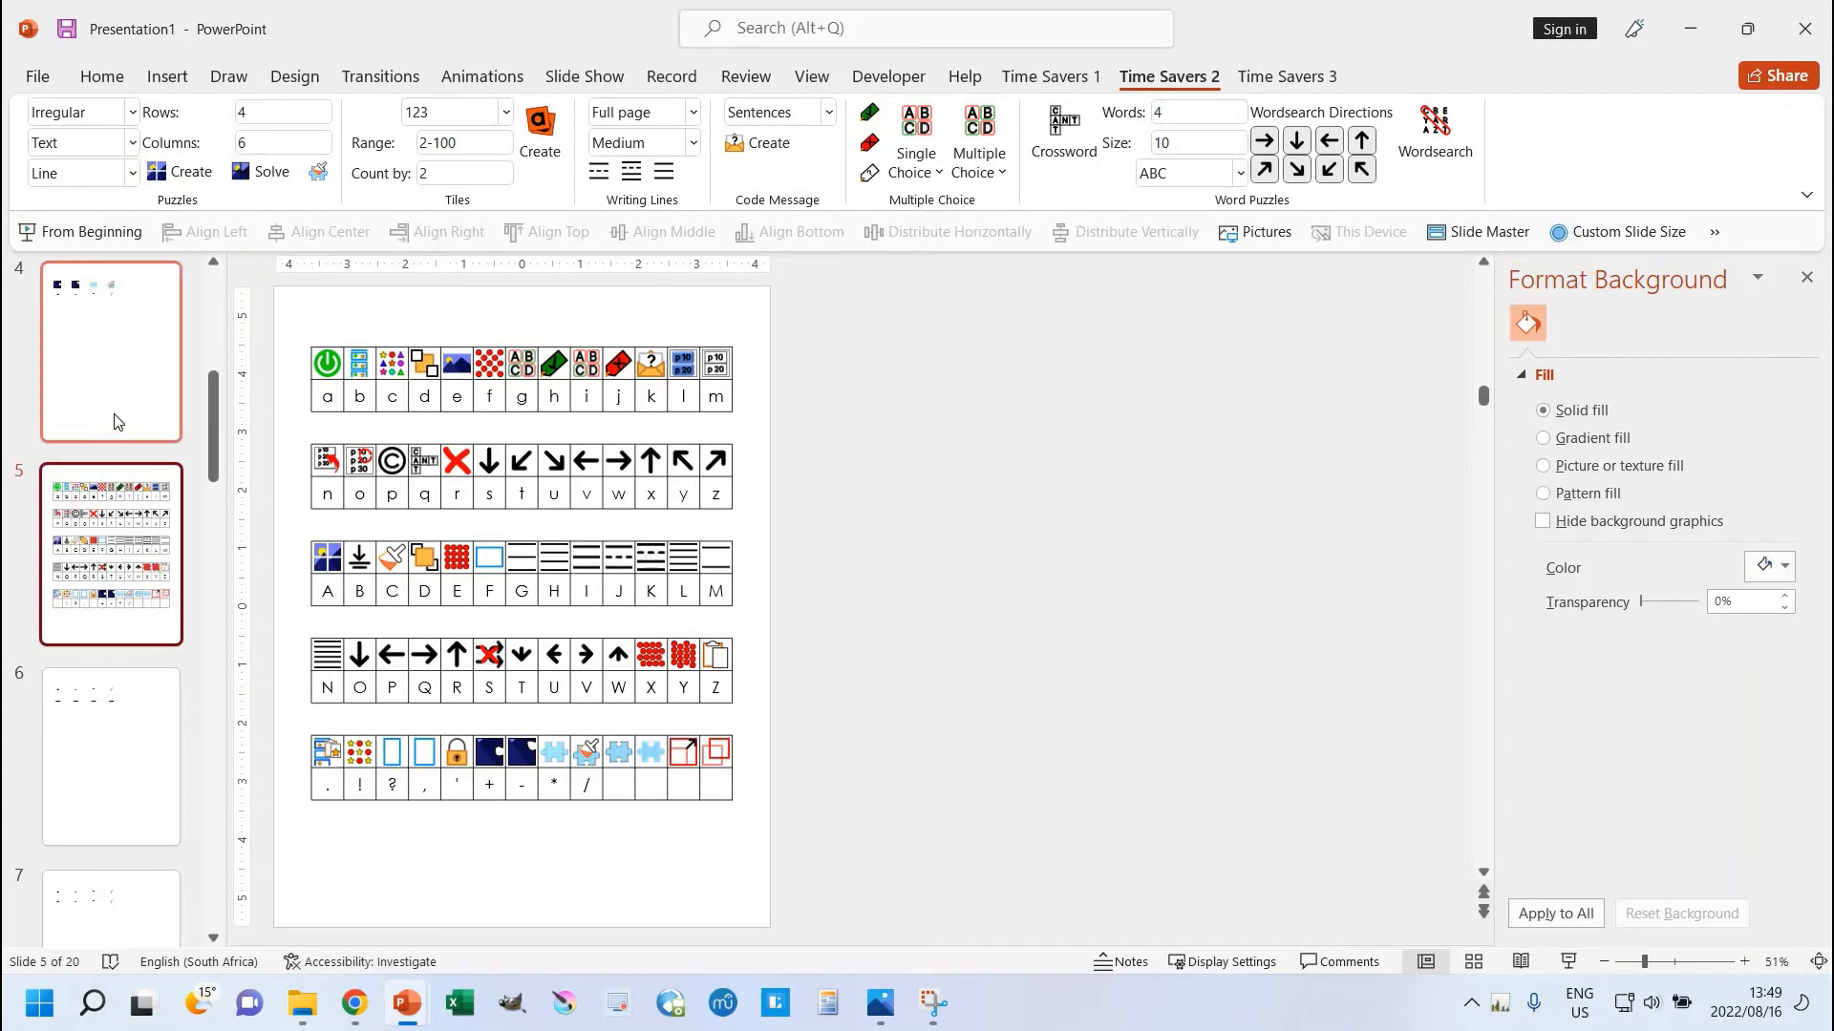
# Step: Delete the arrow pictures above W, X, Y and Z in the uppercase code key on slide 13
pyautogui.scroll(3, 115, 420)
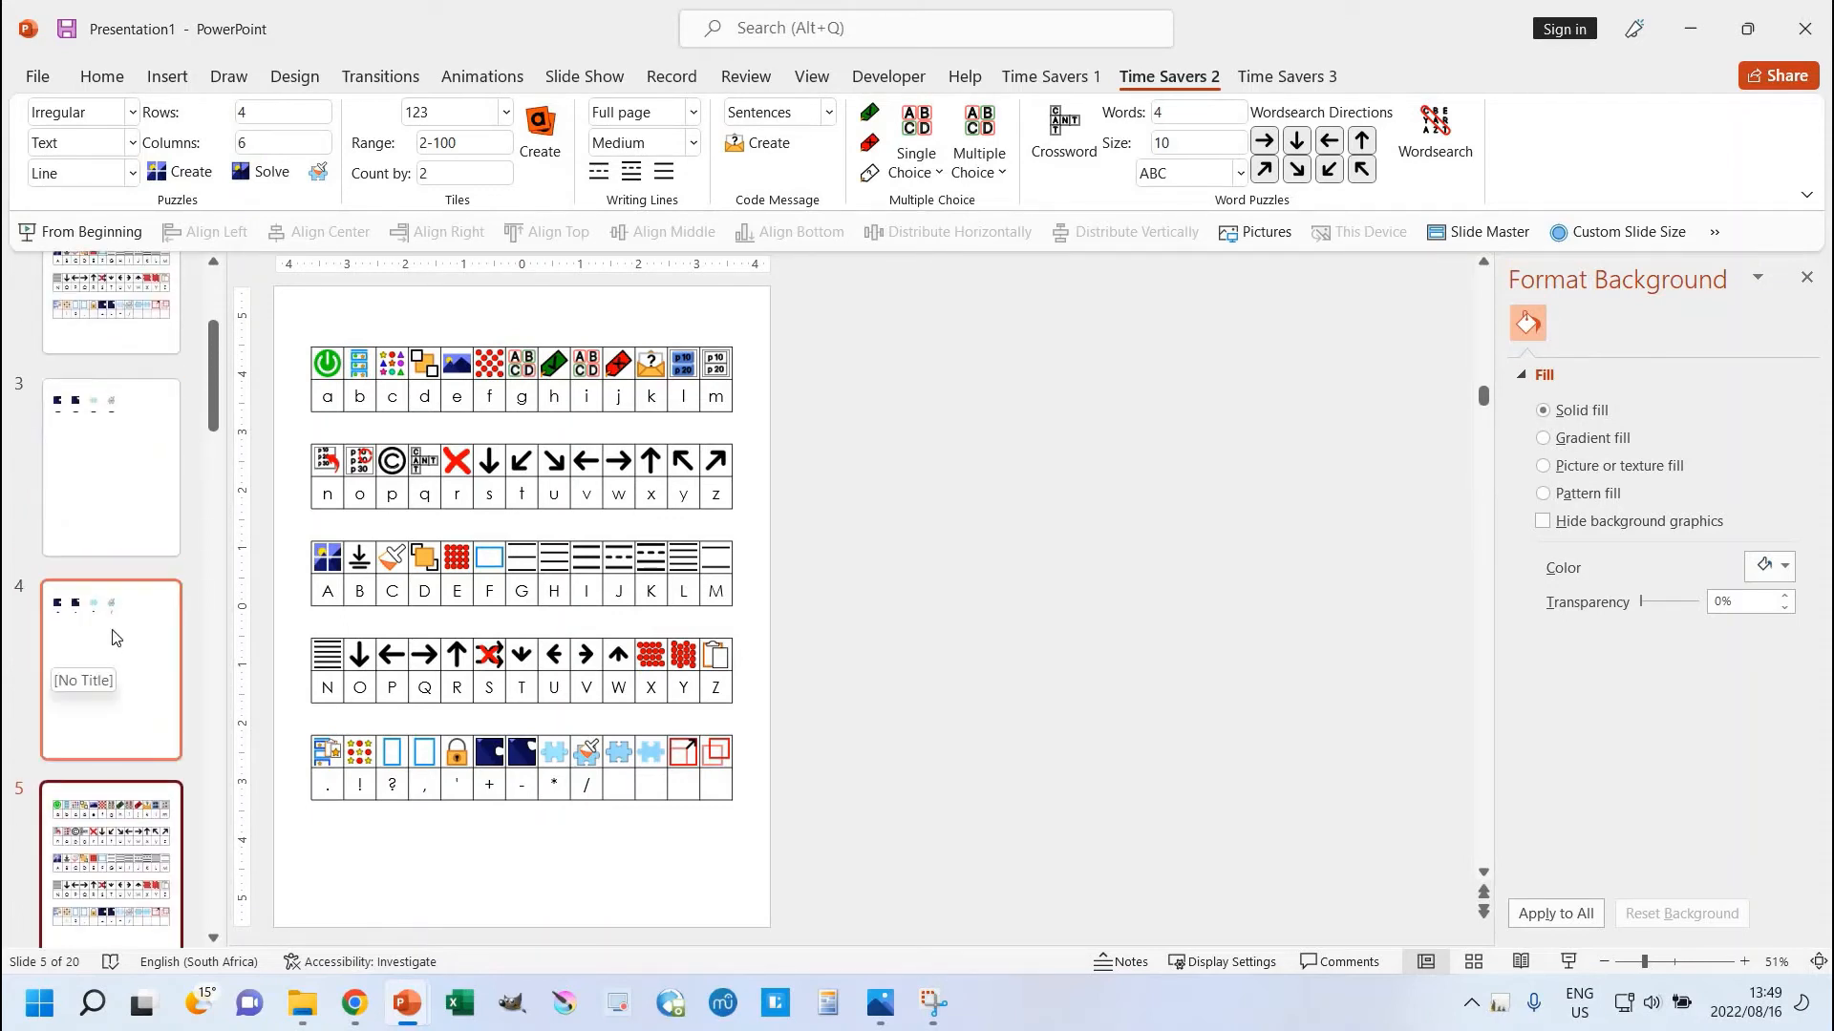
pyautogui.scroll(-3, 111, 630)
pyautogui.scroll(-3, 111, 623)
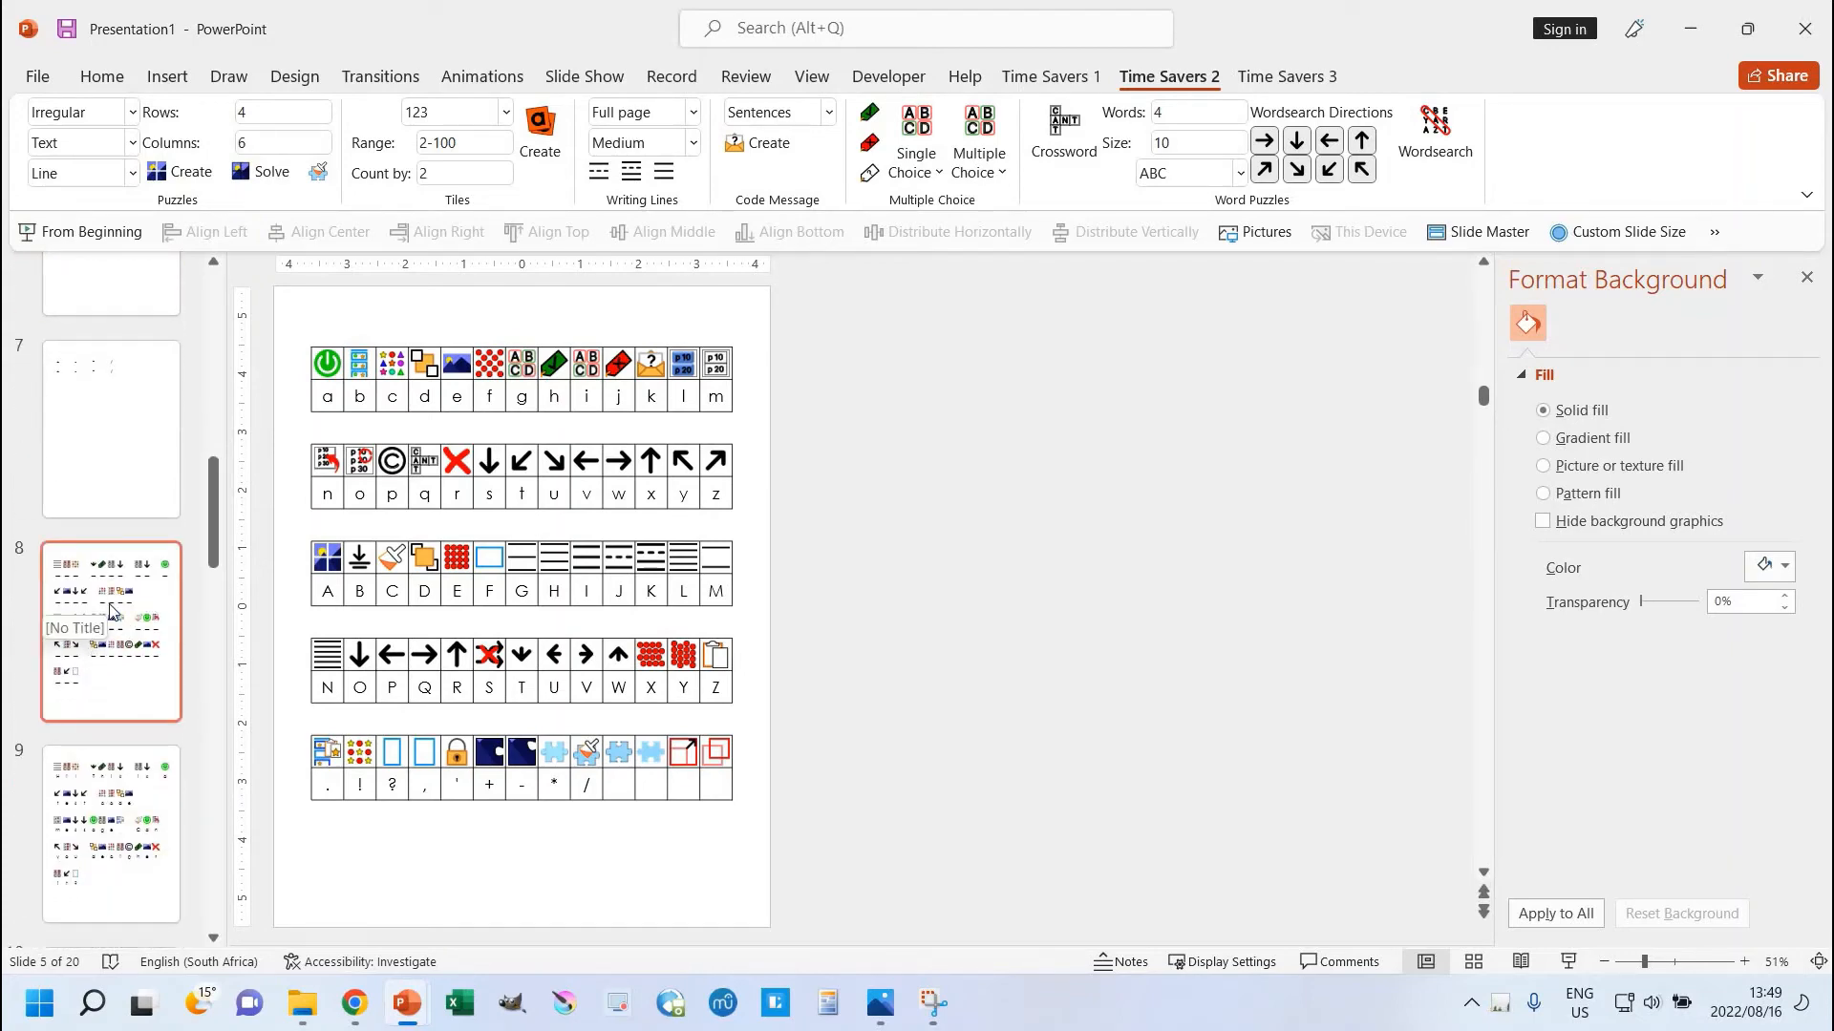
pyautogui.scroll(-10, 92, 583)
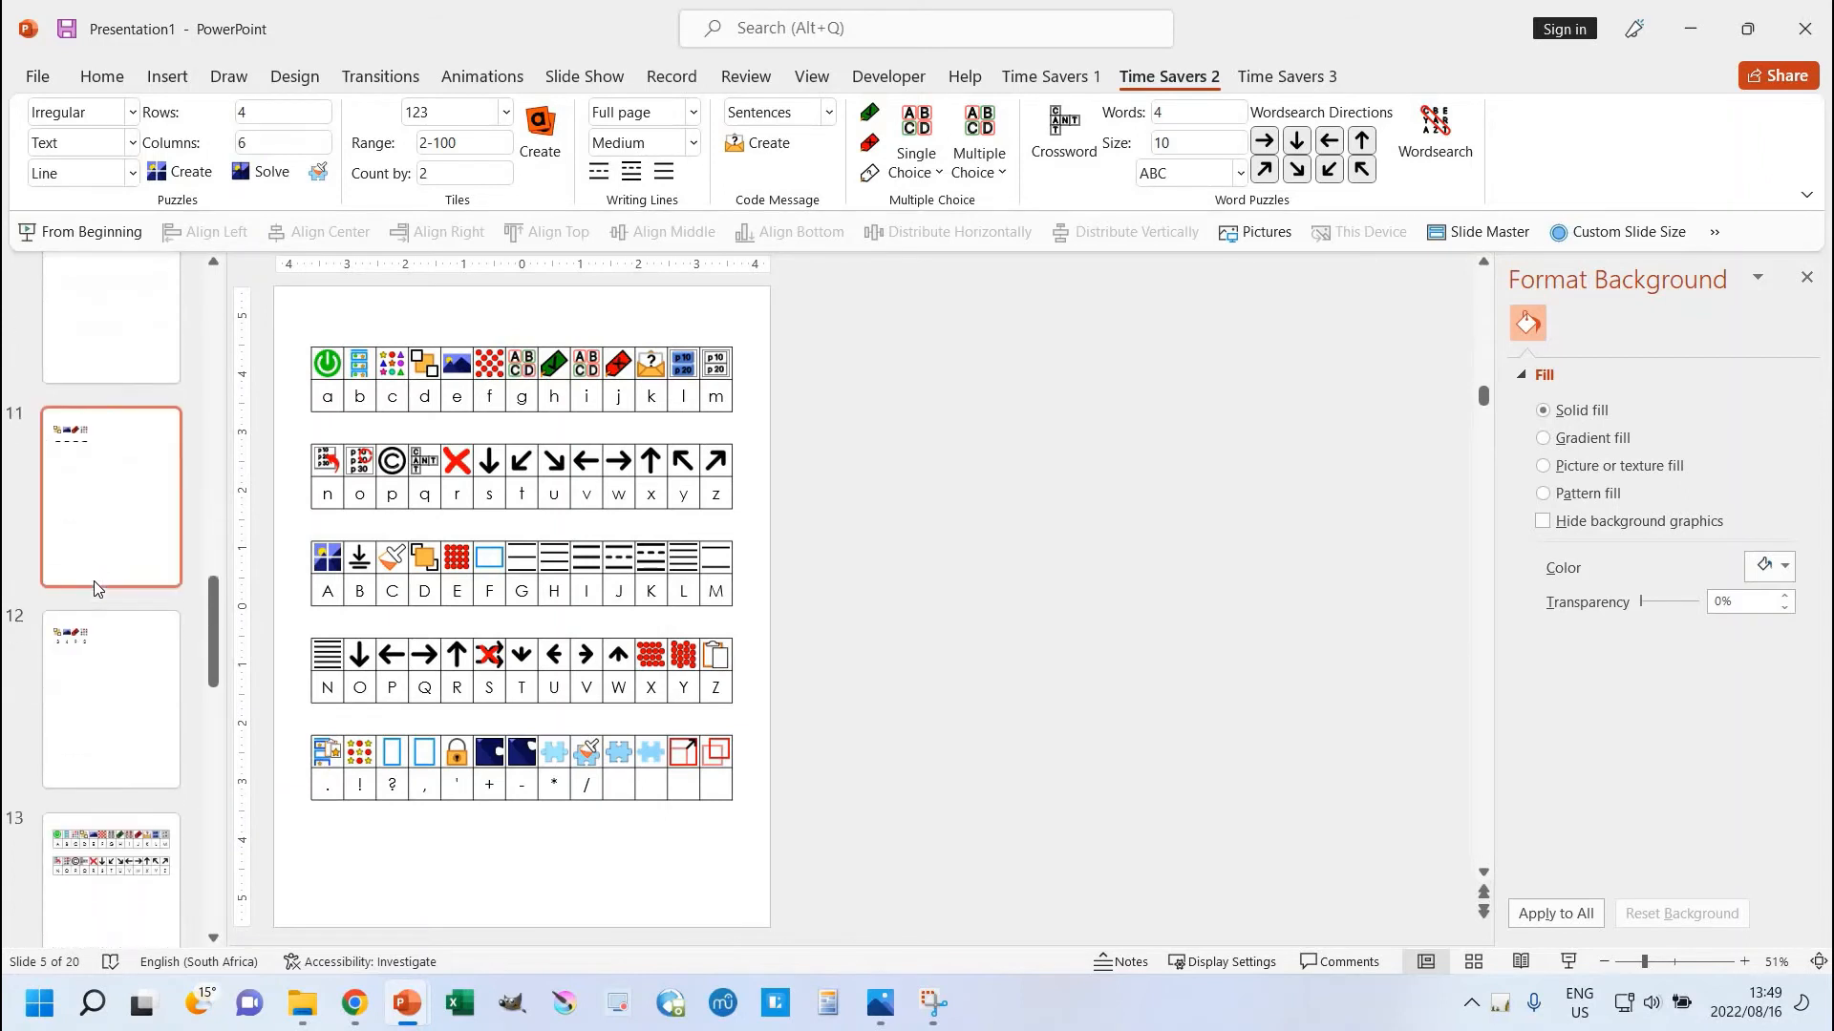
pyautogui.click(92, 464)
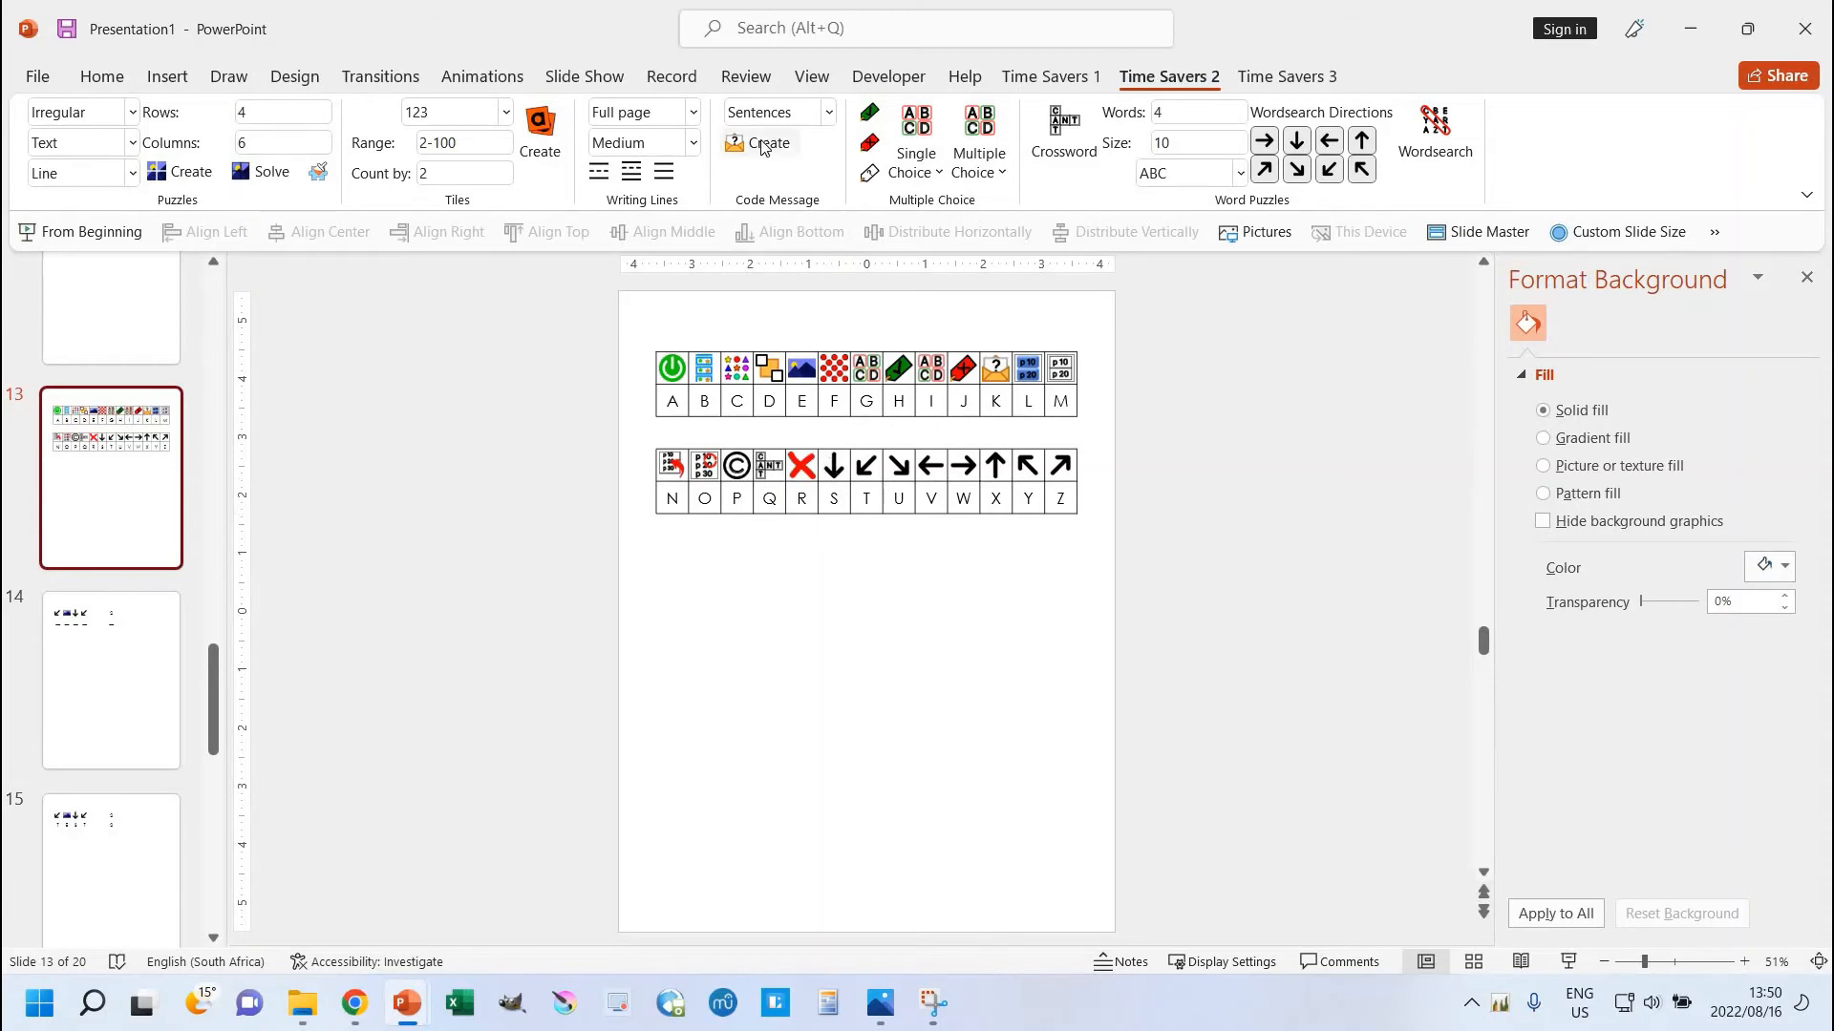
pyautogui.click(1061, 465)
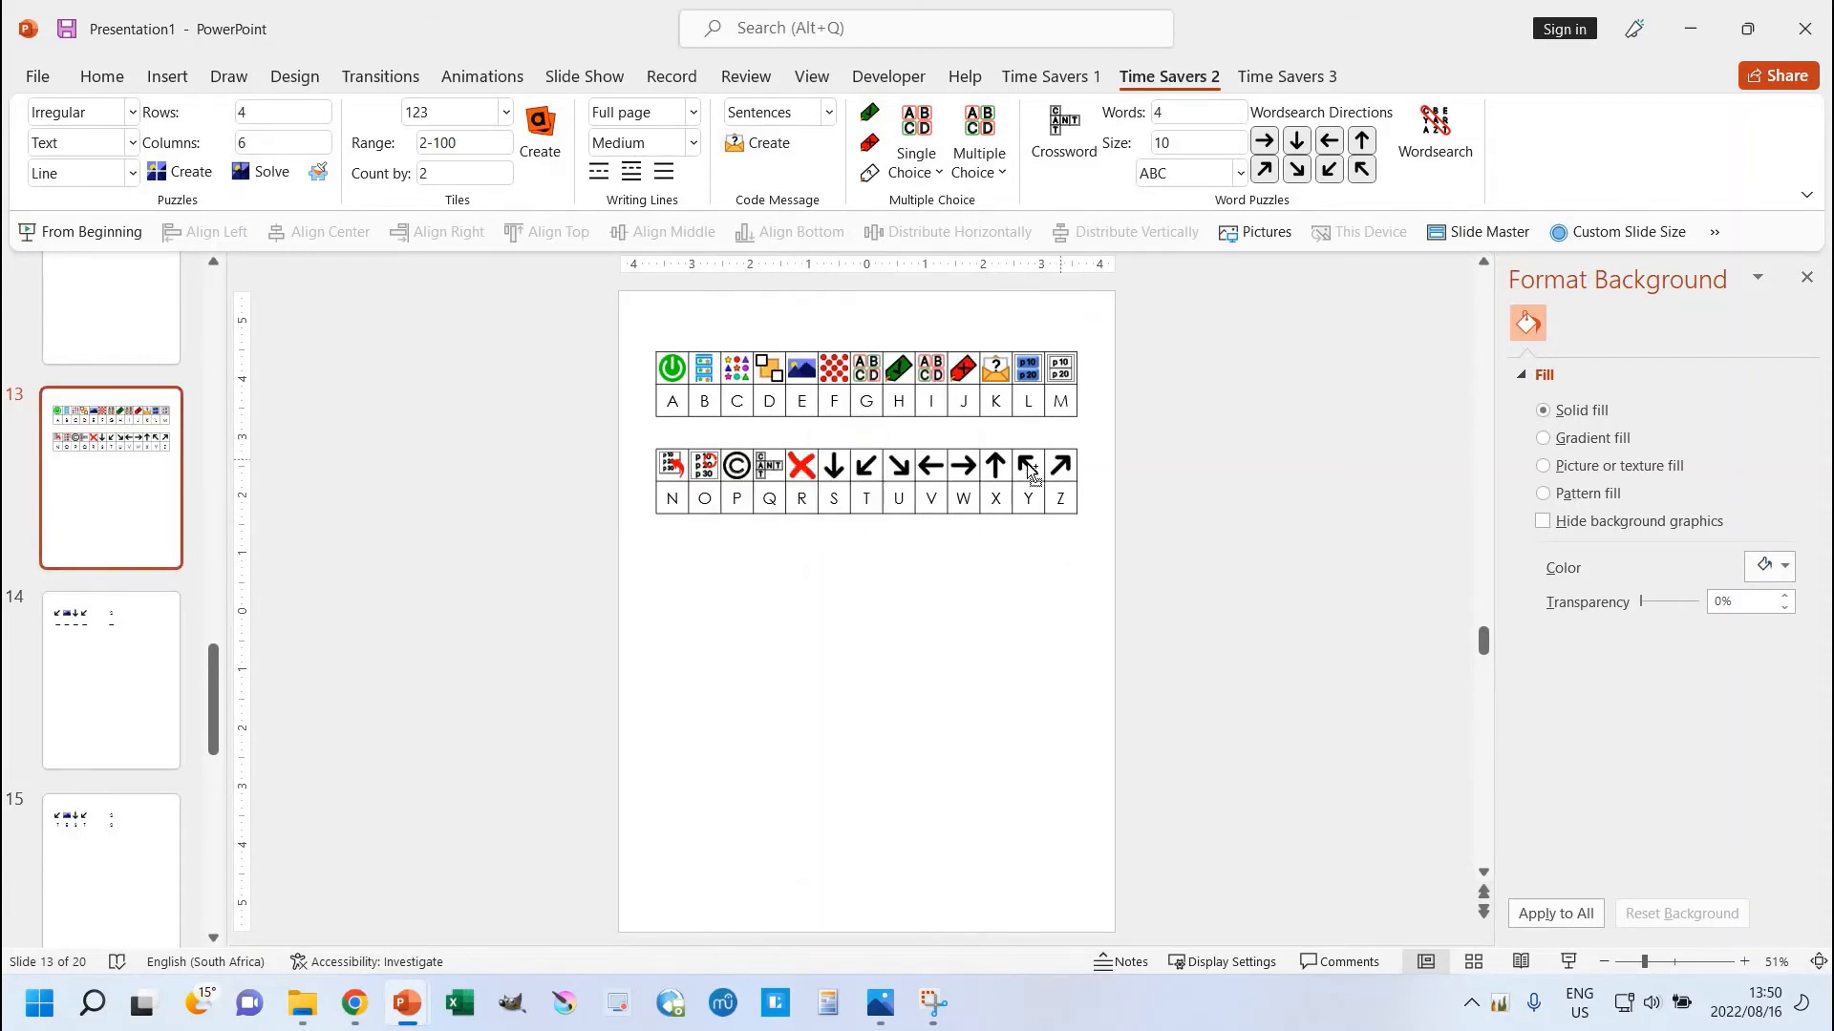
pyautogui.keyDown('shift'); pyautogui.click(1031, 468); pyautogui.keyUp('shift')
pyautogui.keyDown('shift'); pyautogui.click(997, 466); pyautogui.keyUp('shift')
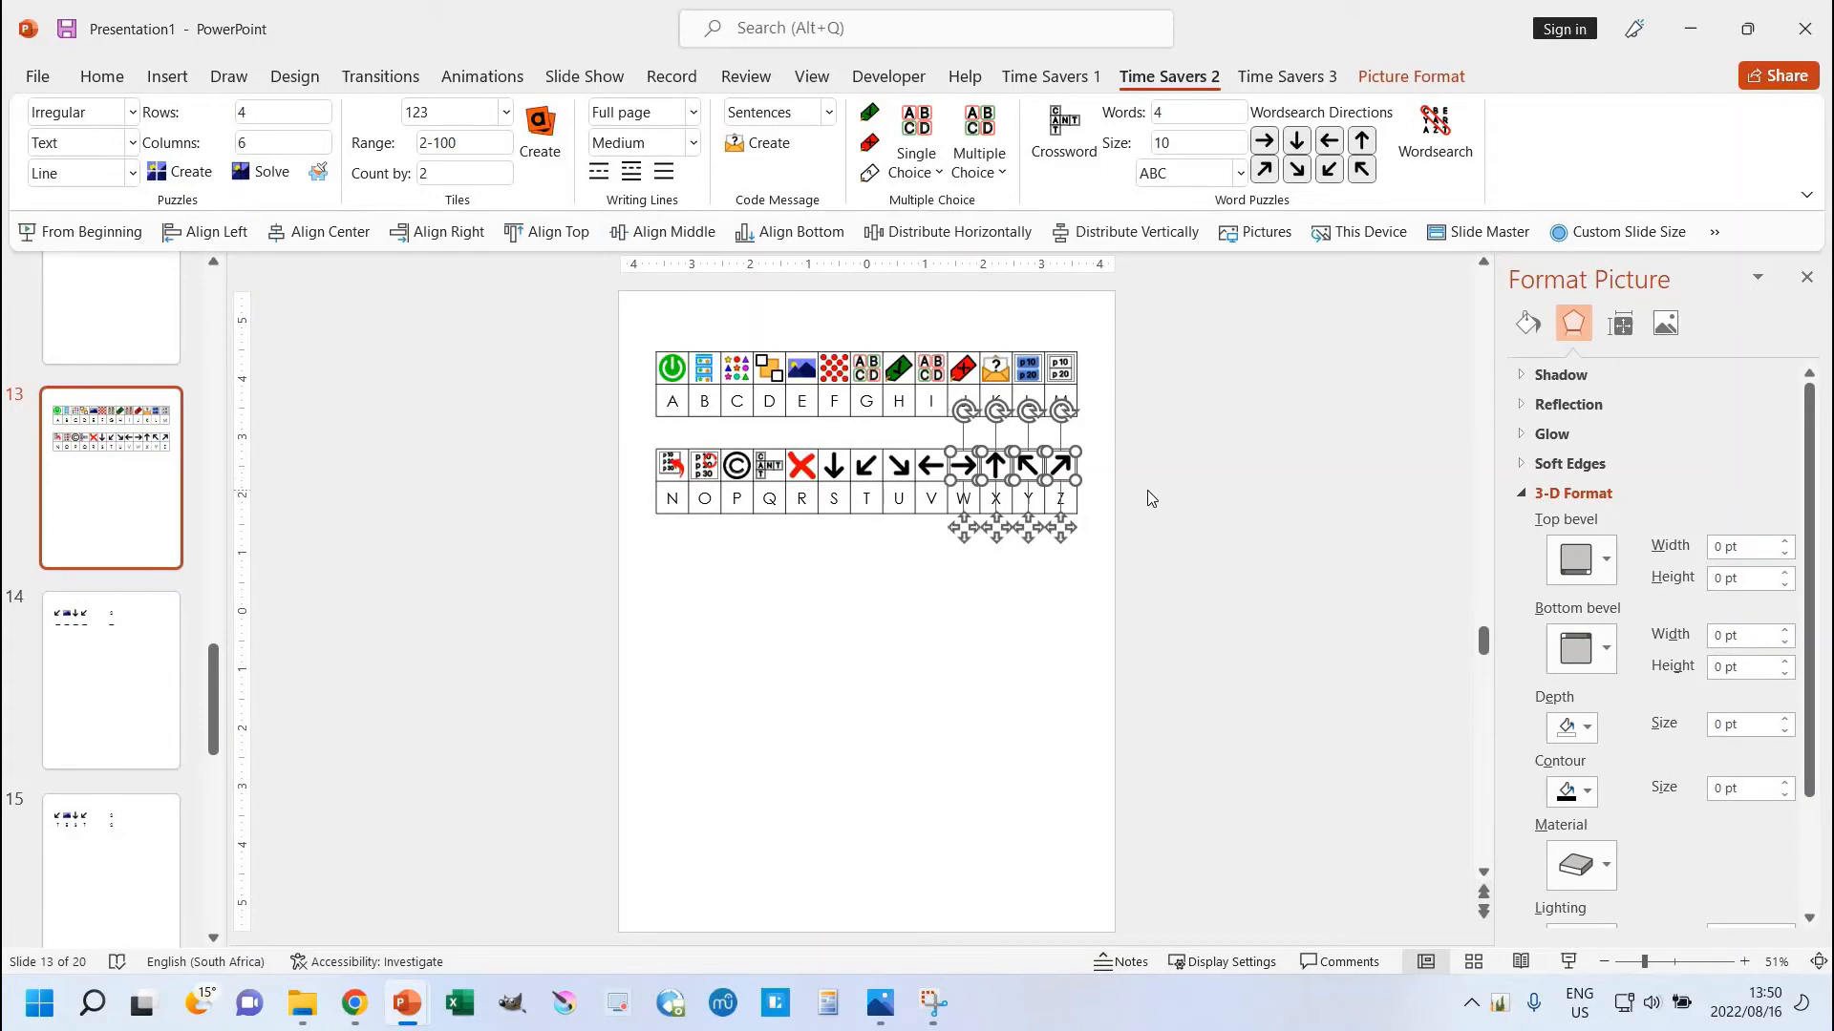
pyautogui.press('Delete')
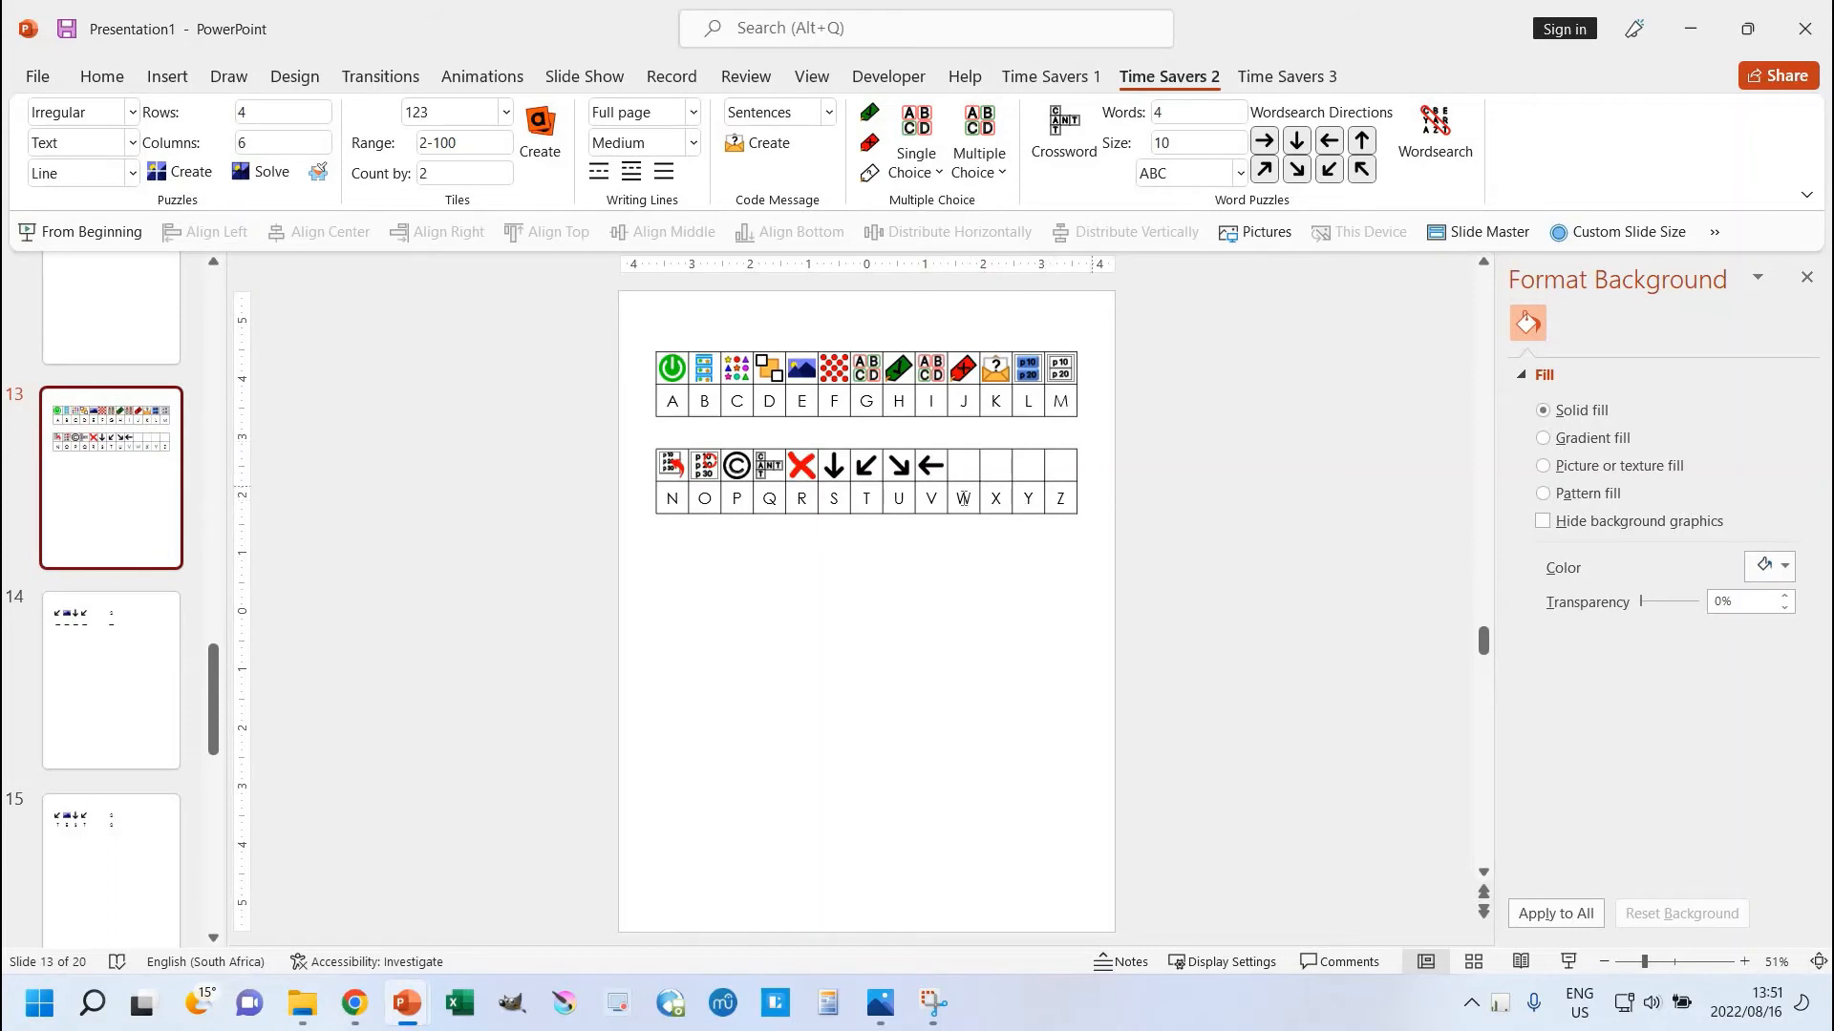
pyautogui.click(860, 513)
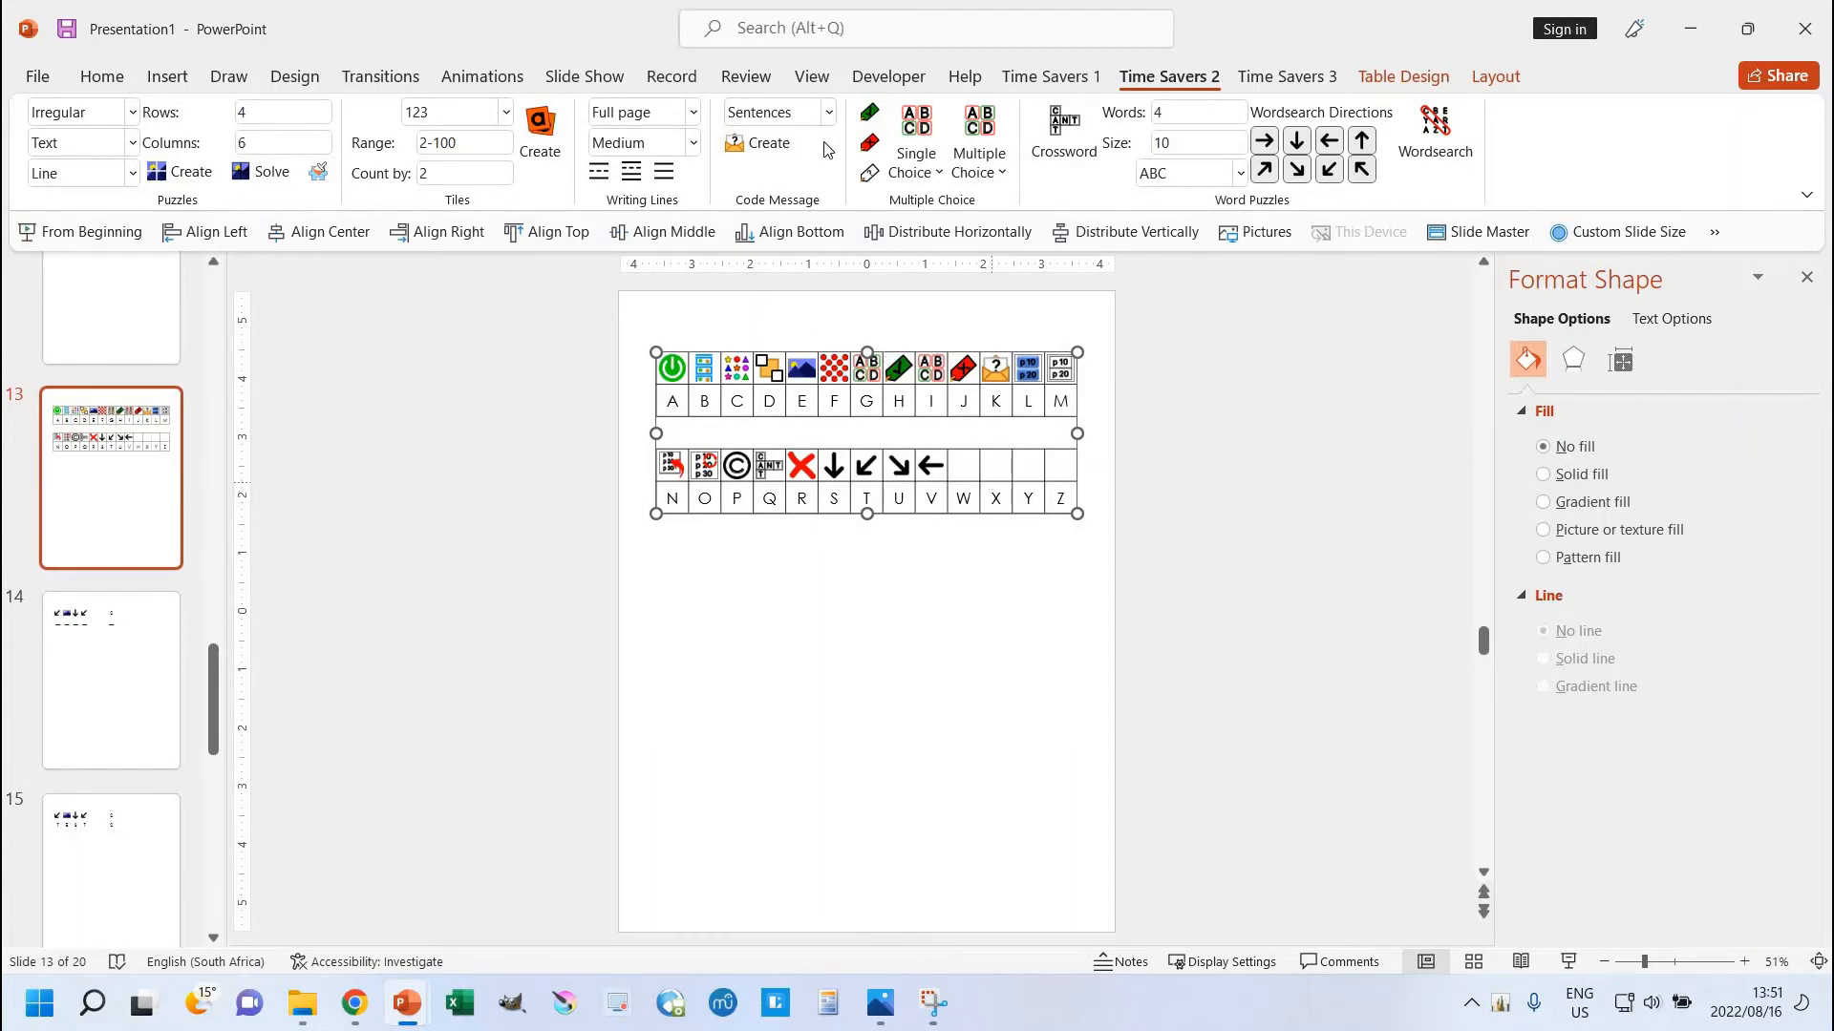
# Step: Create an uppercase ABC code message reading "What is the answer?" from the incomplete key on slide 13
pyautogui.click(828, 112)
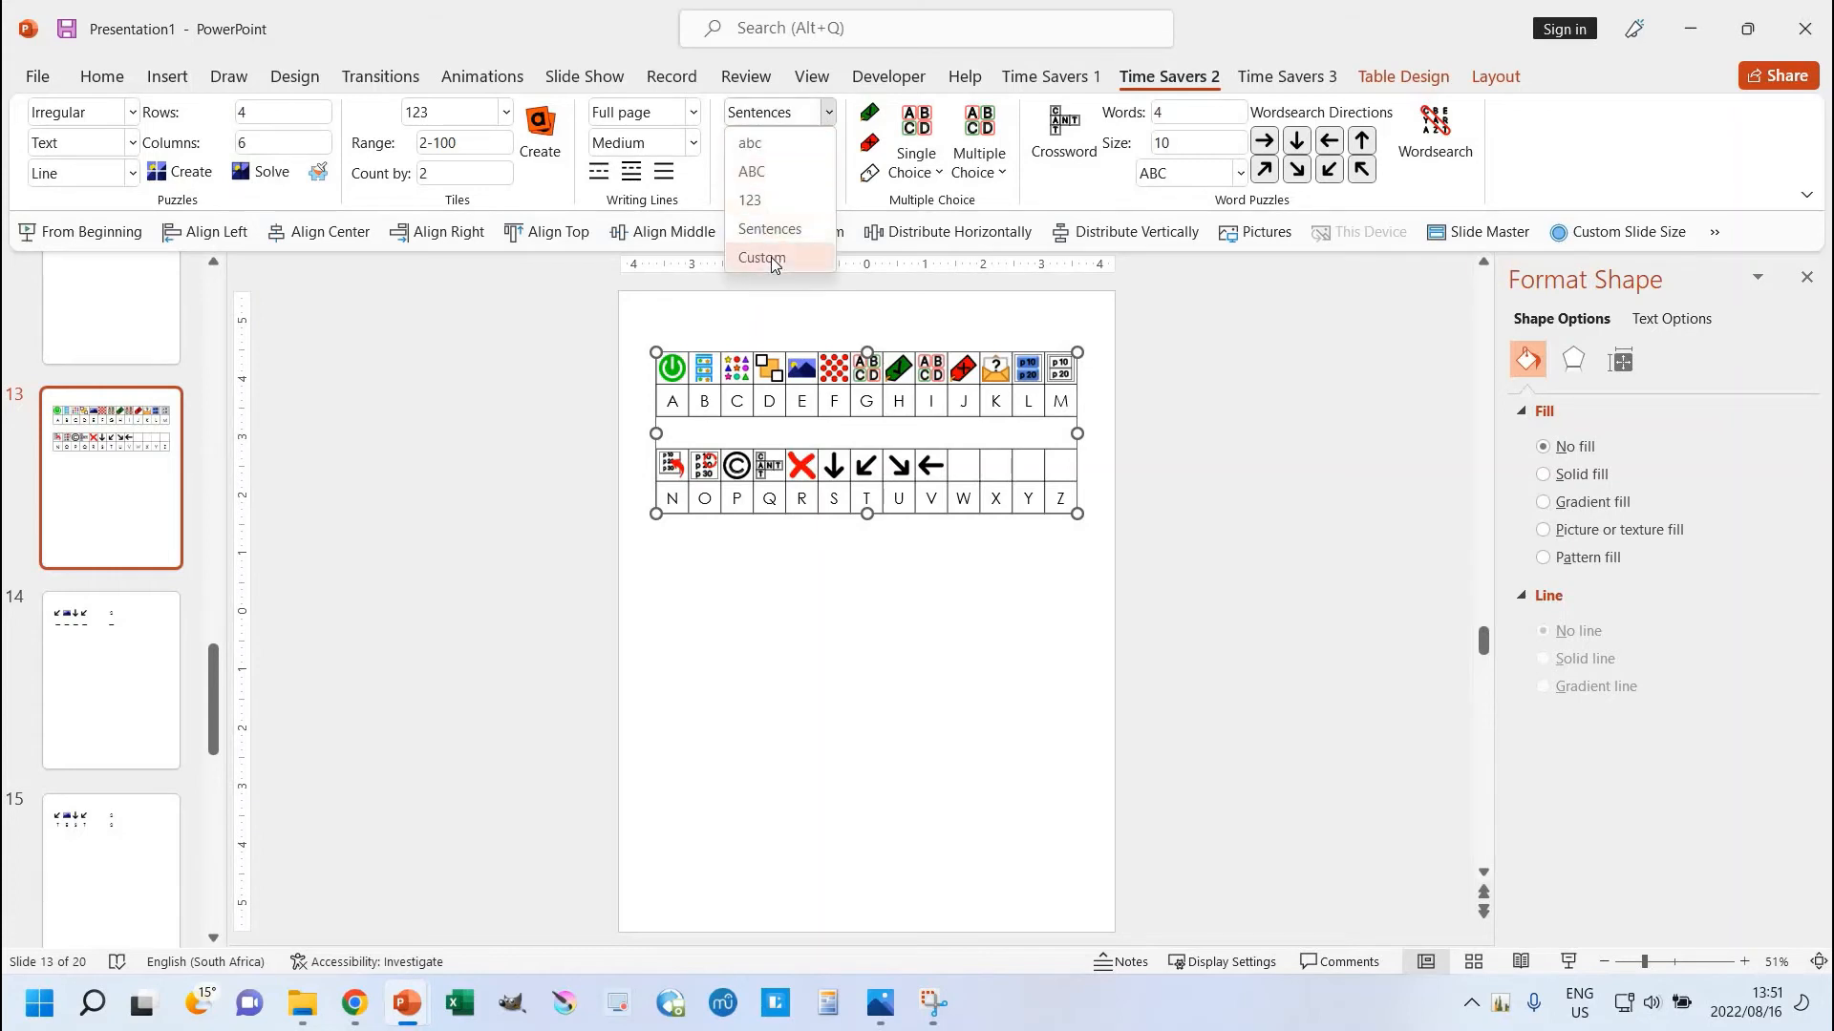
pyautogui.click(752, 171)
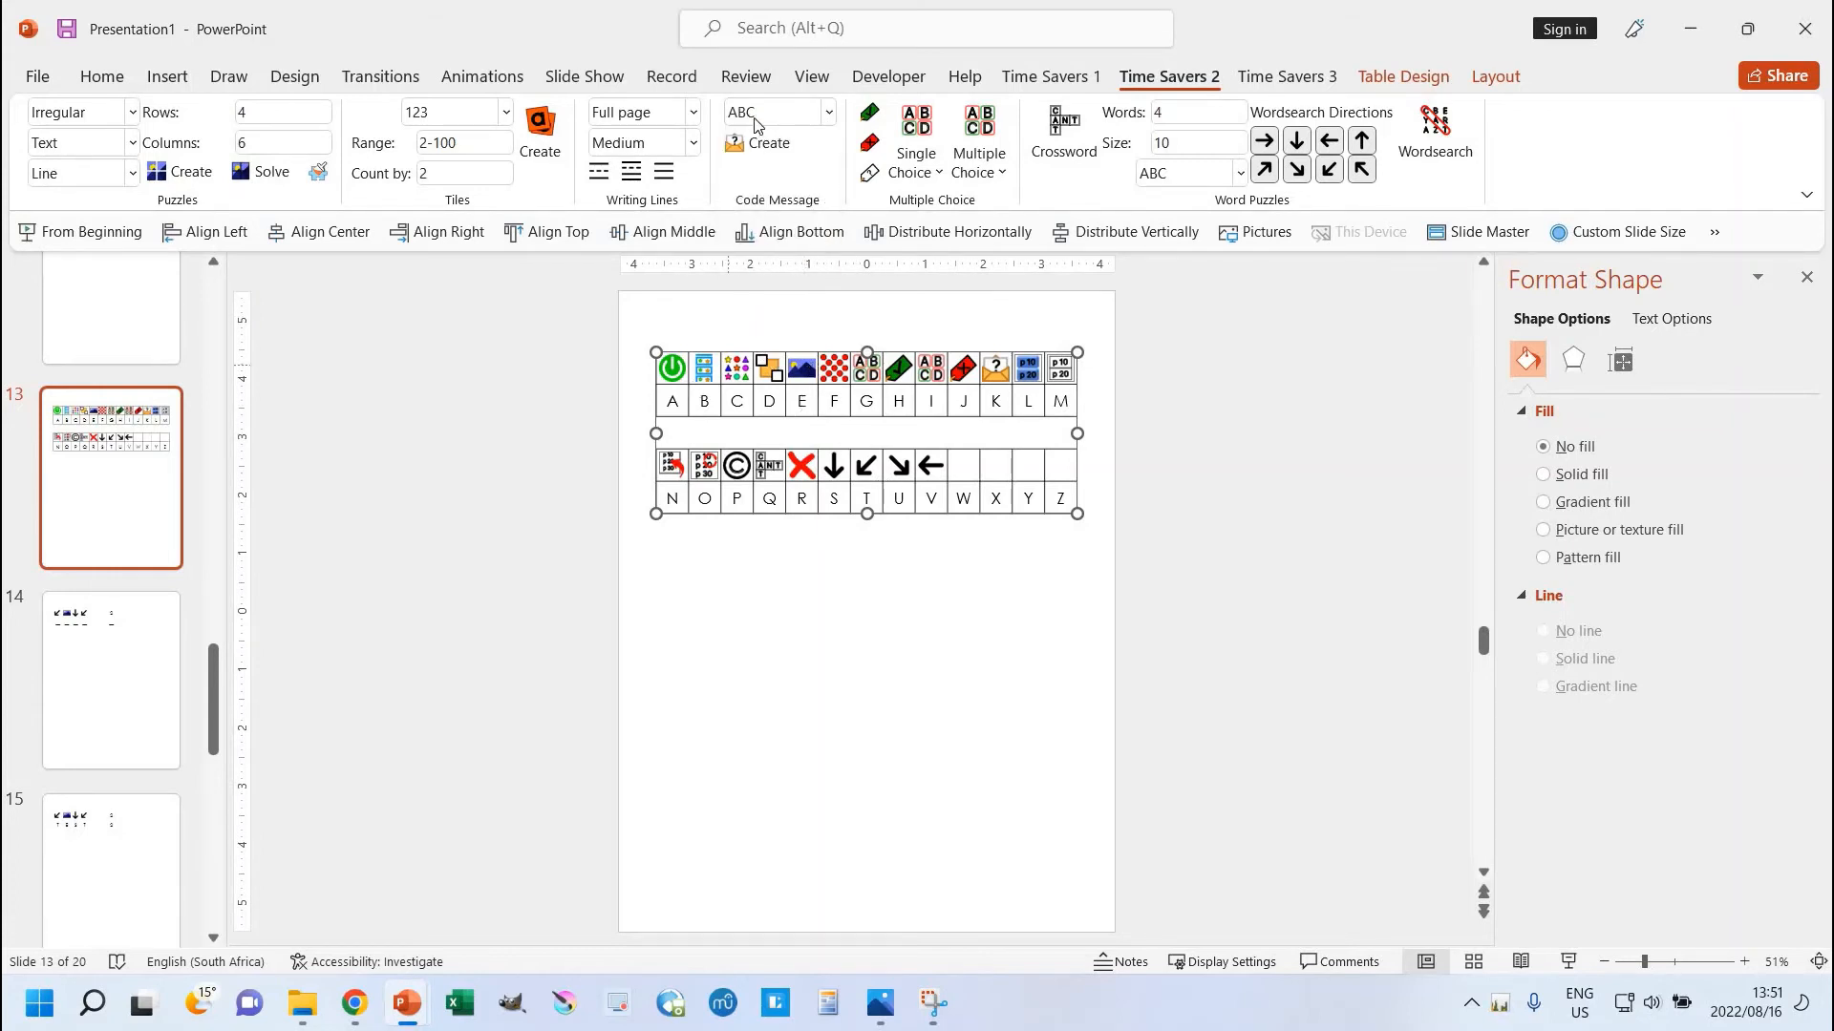
pyautogui.moveTo(759, 119)
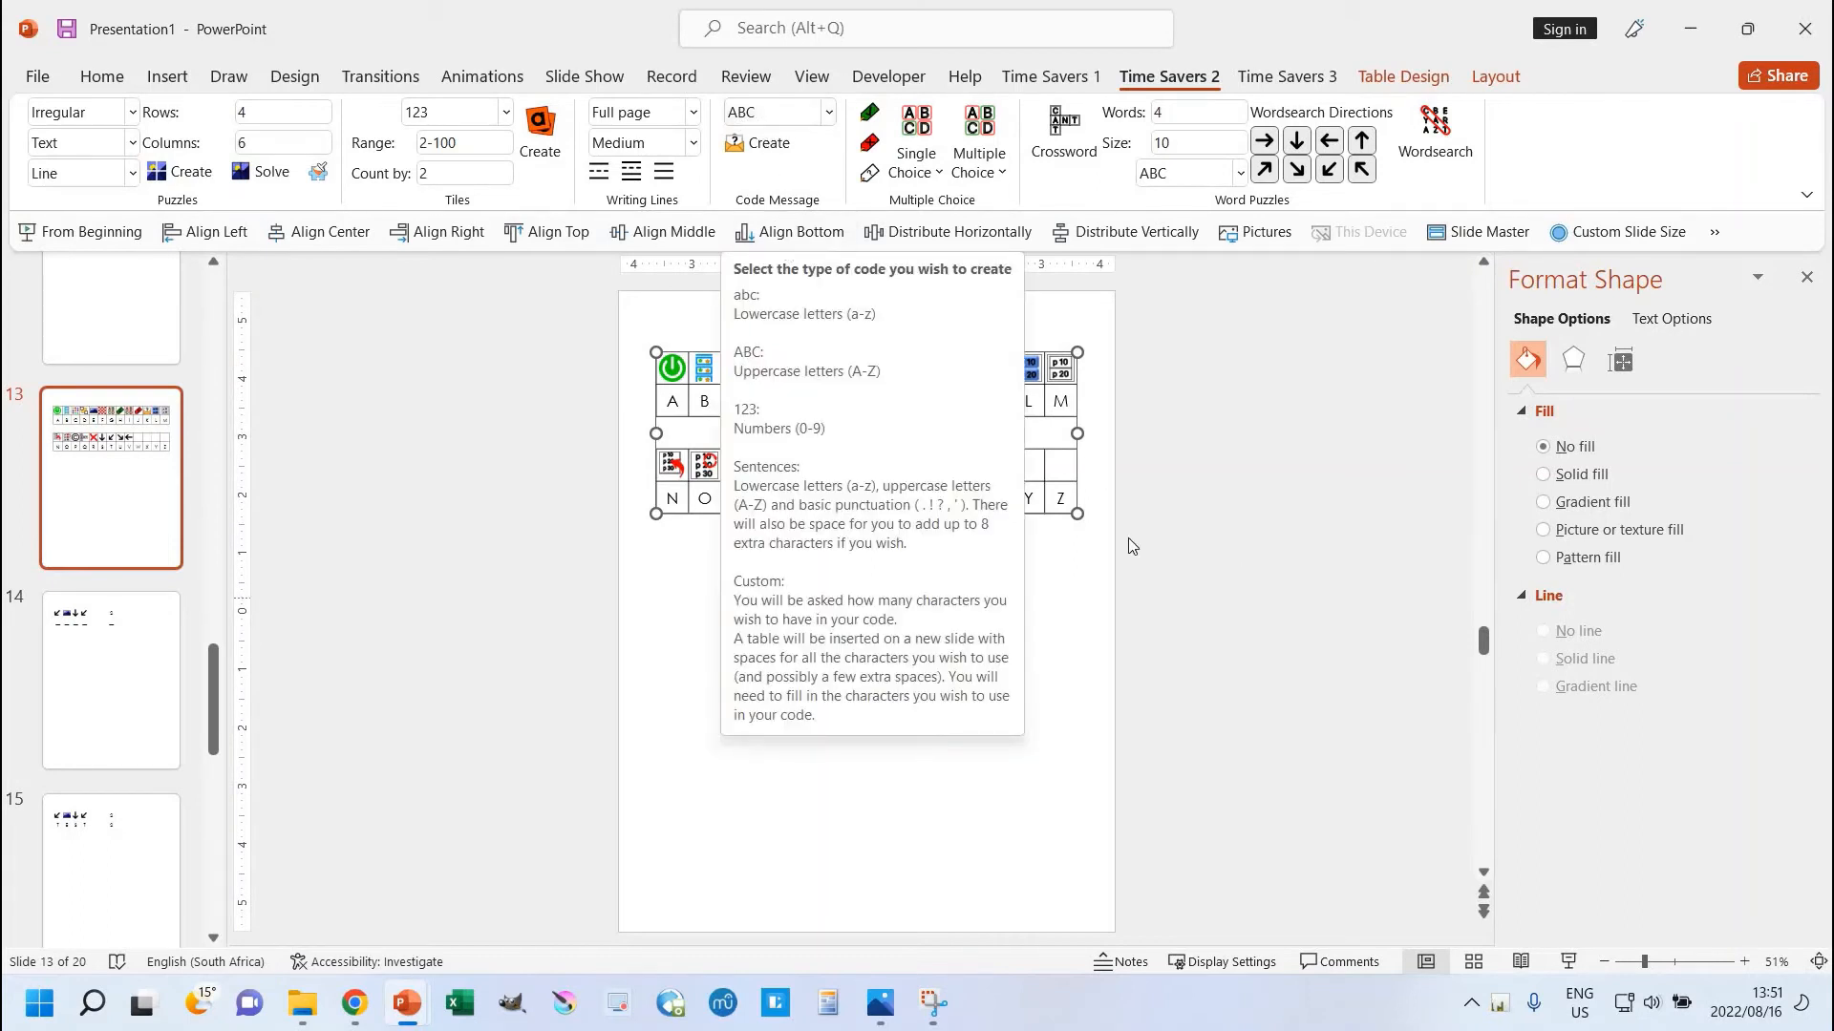
pyautogui.click(762, 145)
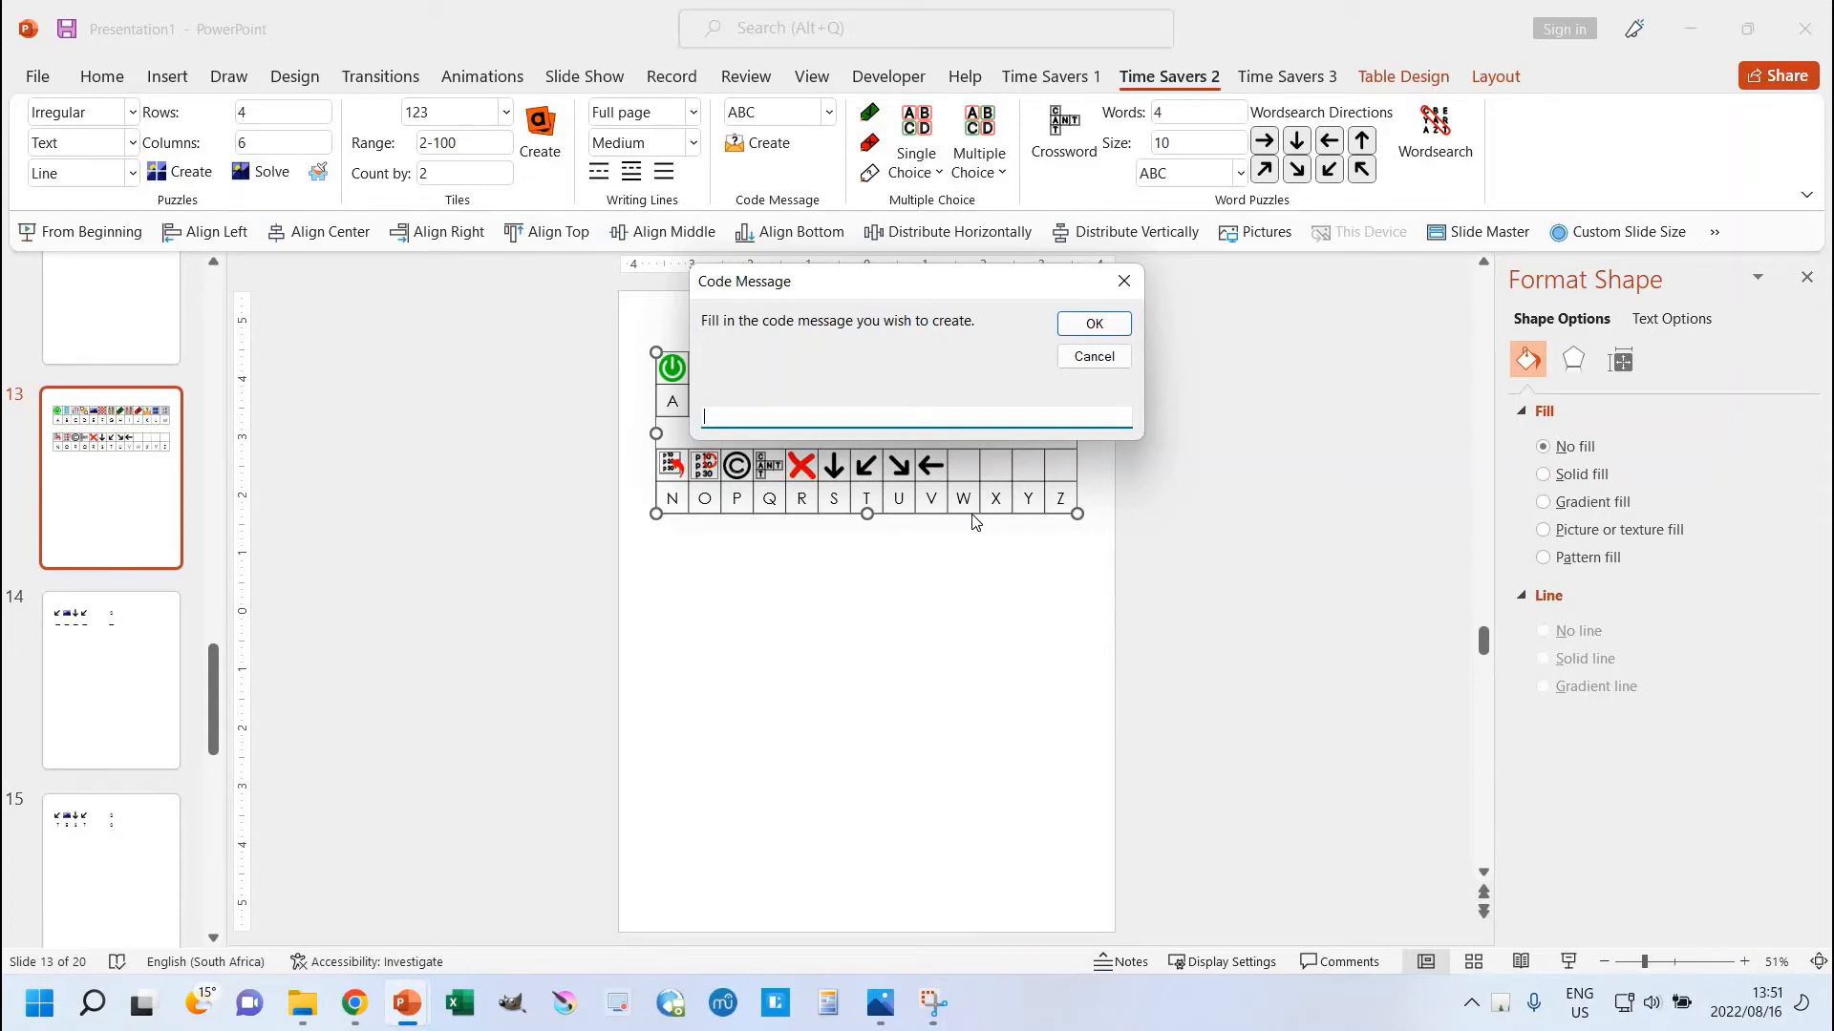
pyautogui.write('What isth the answer?')
pyautogui.press('Return')
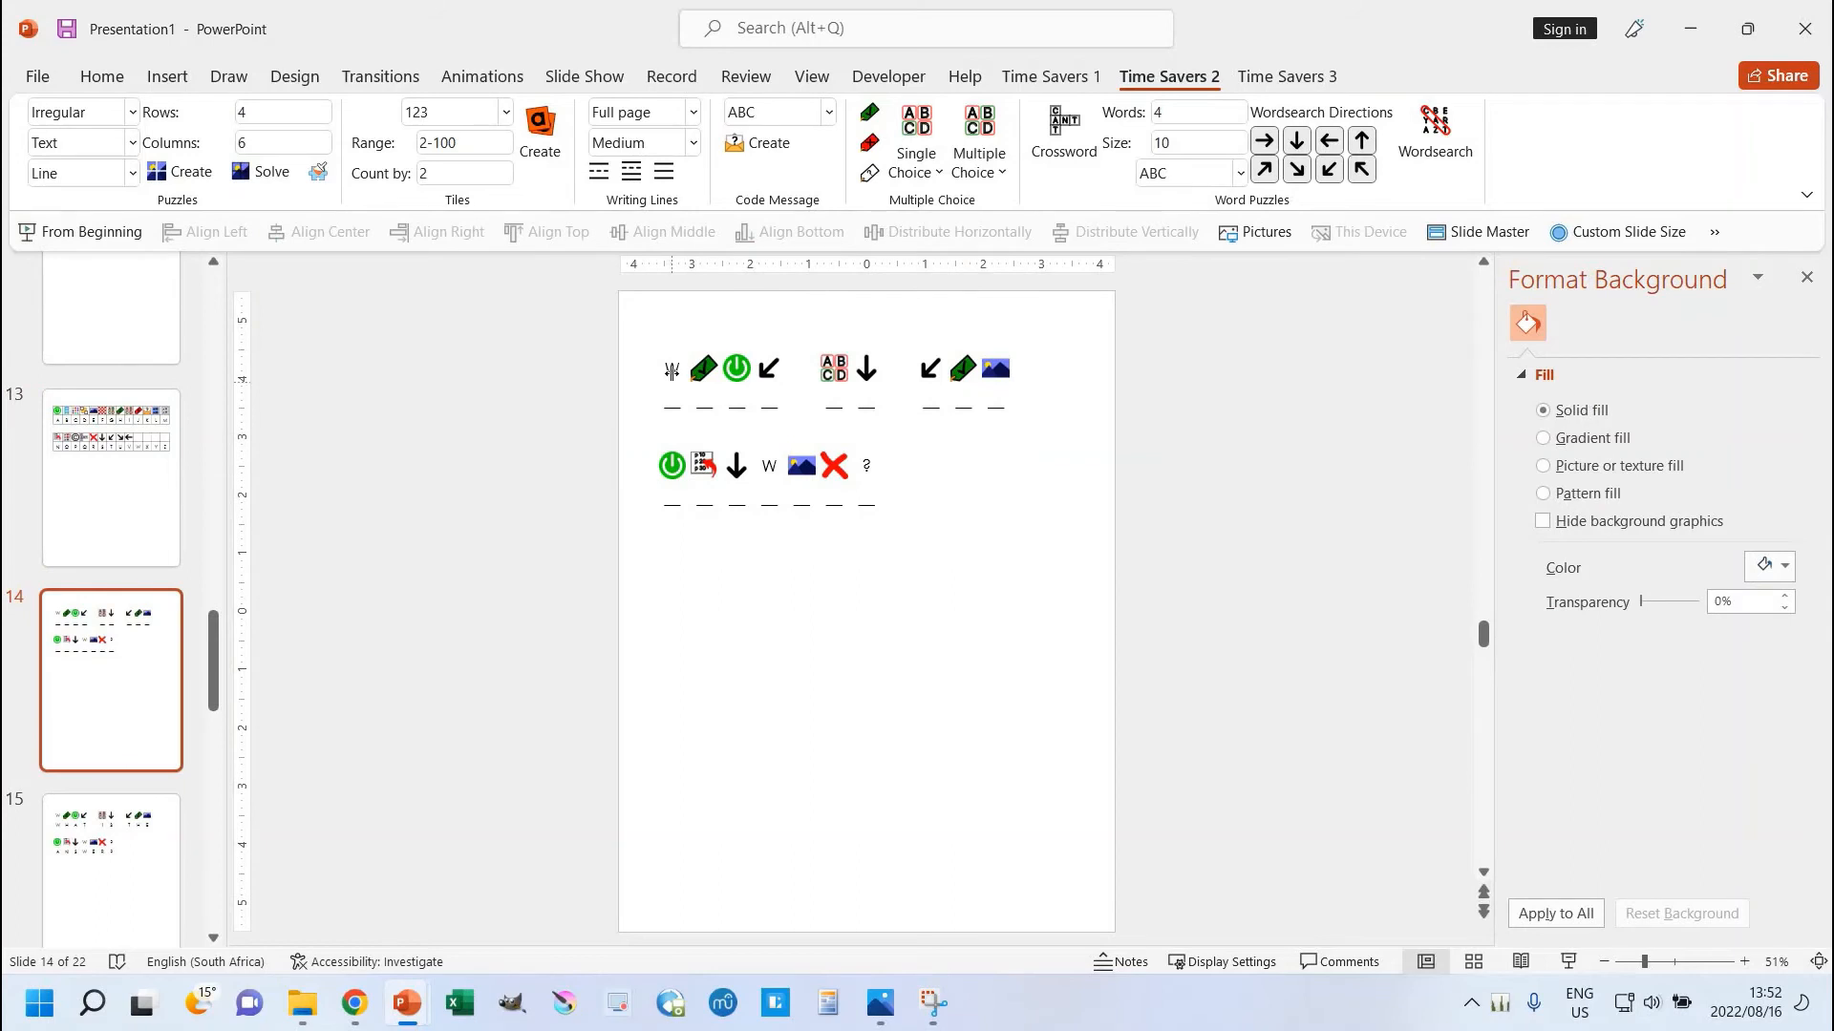
# Step: Compare the coded message on slide 14 with the incomplete key on slide 13, checking the letters without pictures
pyautogui.click(130, 475)
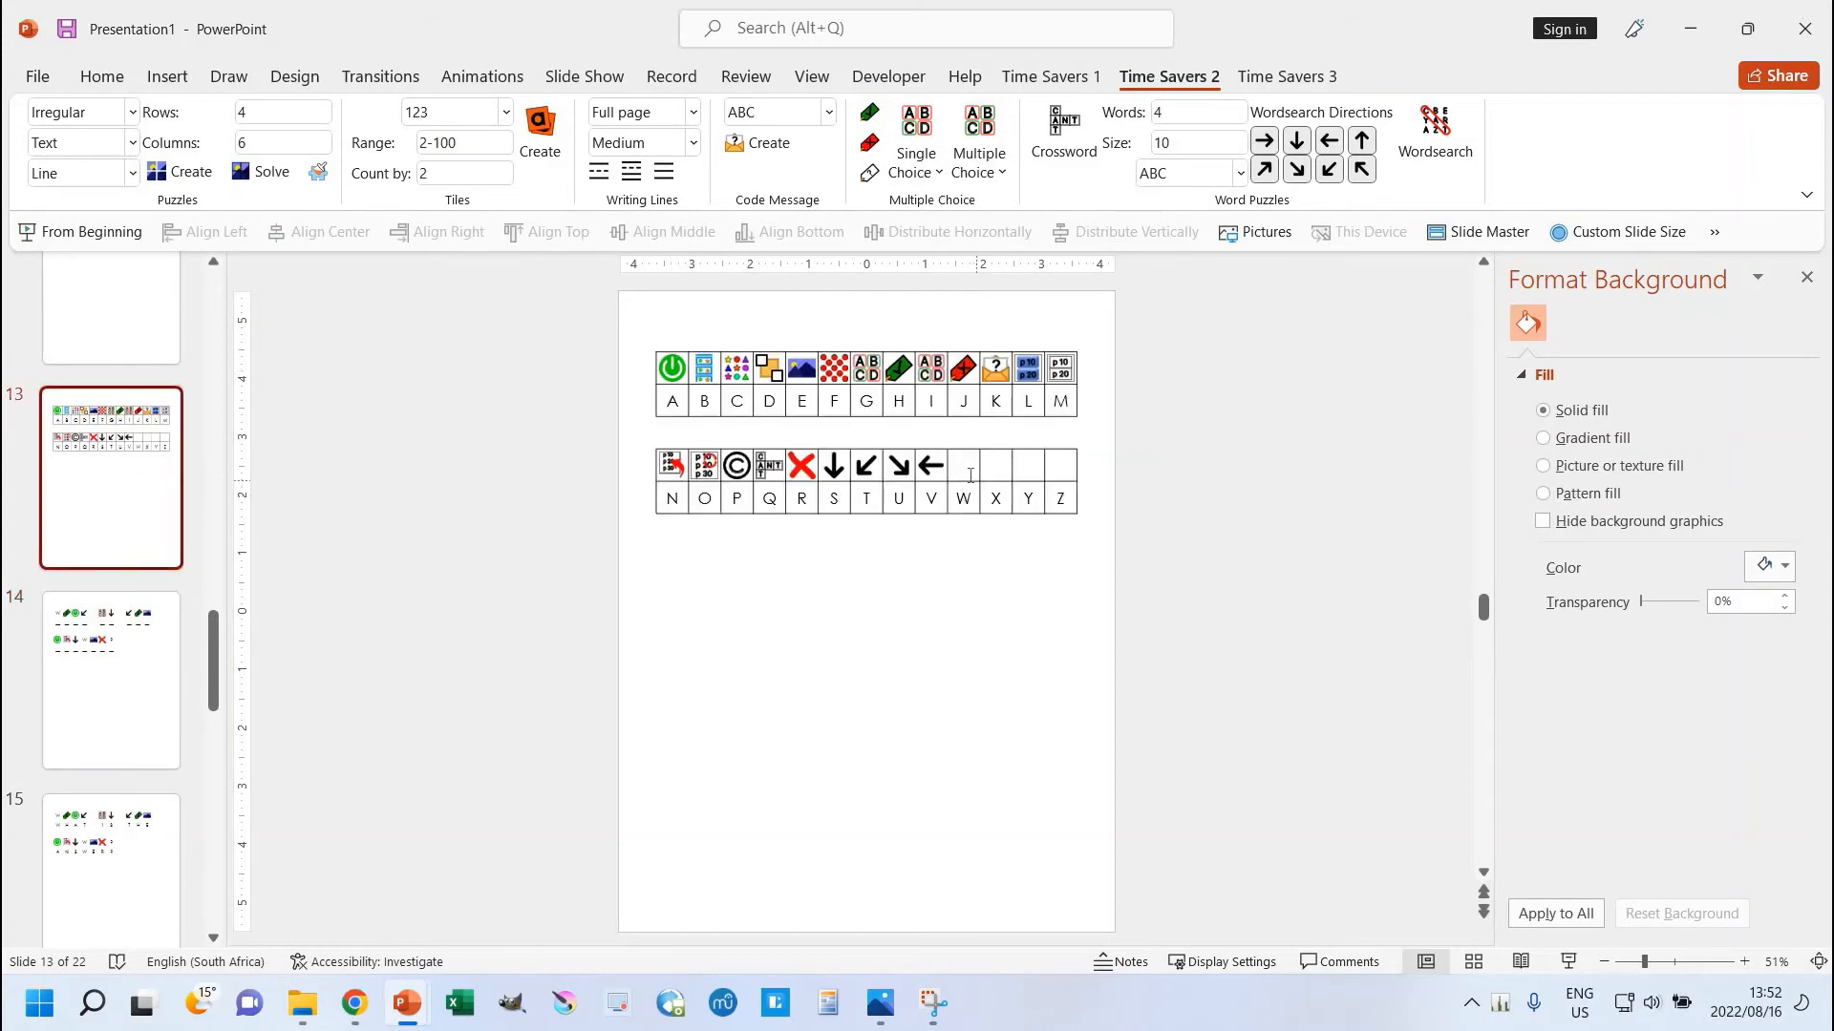
pyautogui.click(33, 640)
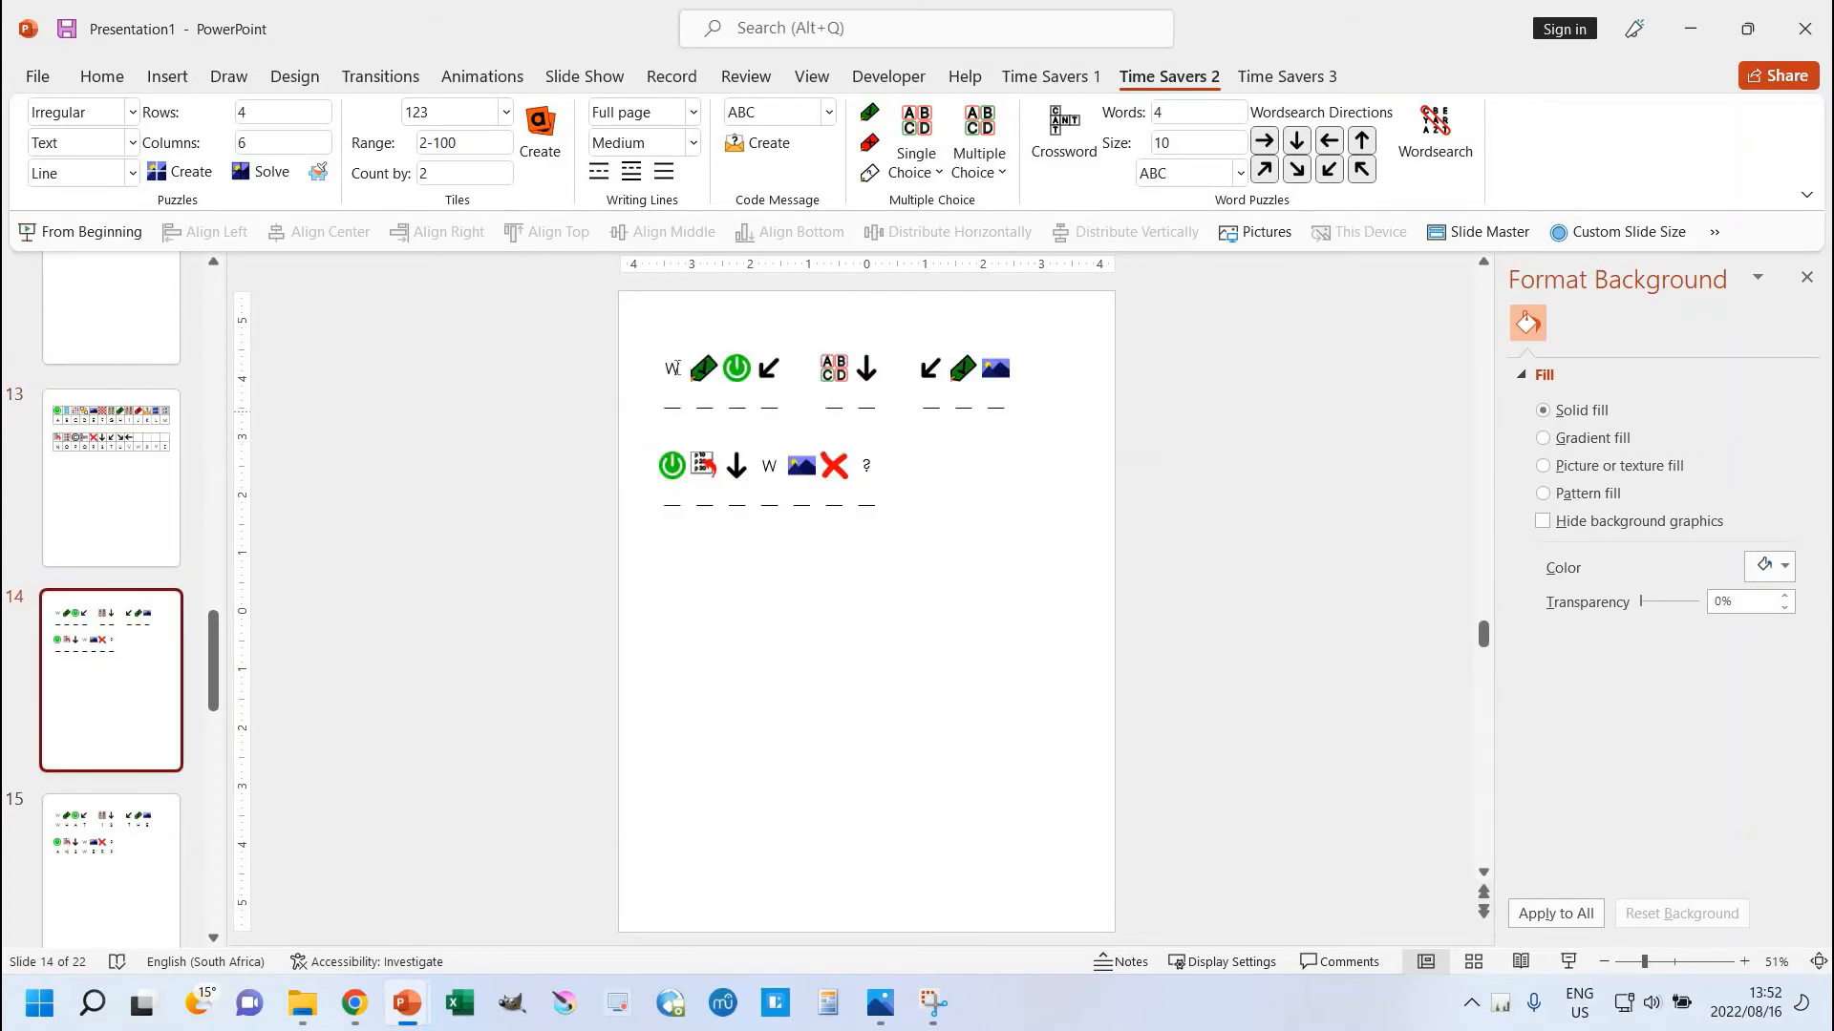
pyautogui.click(122, 482)
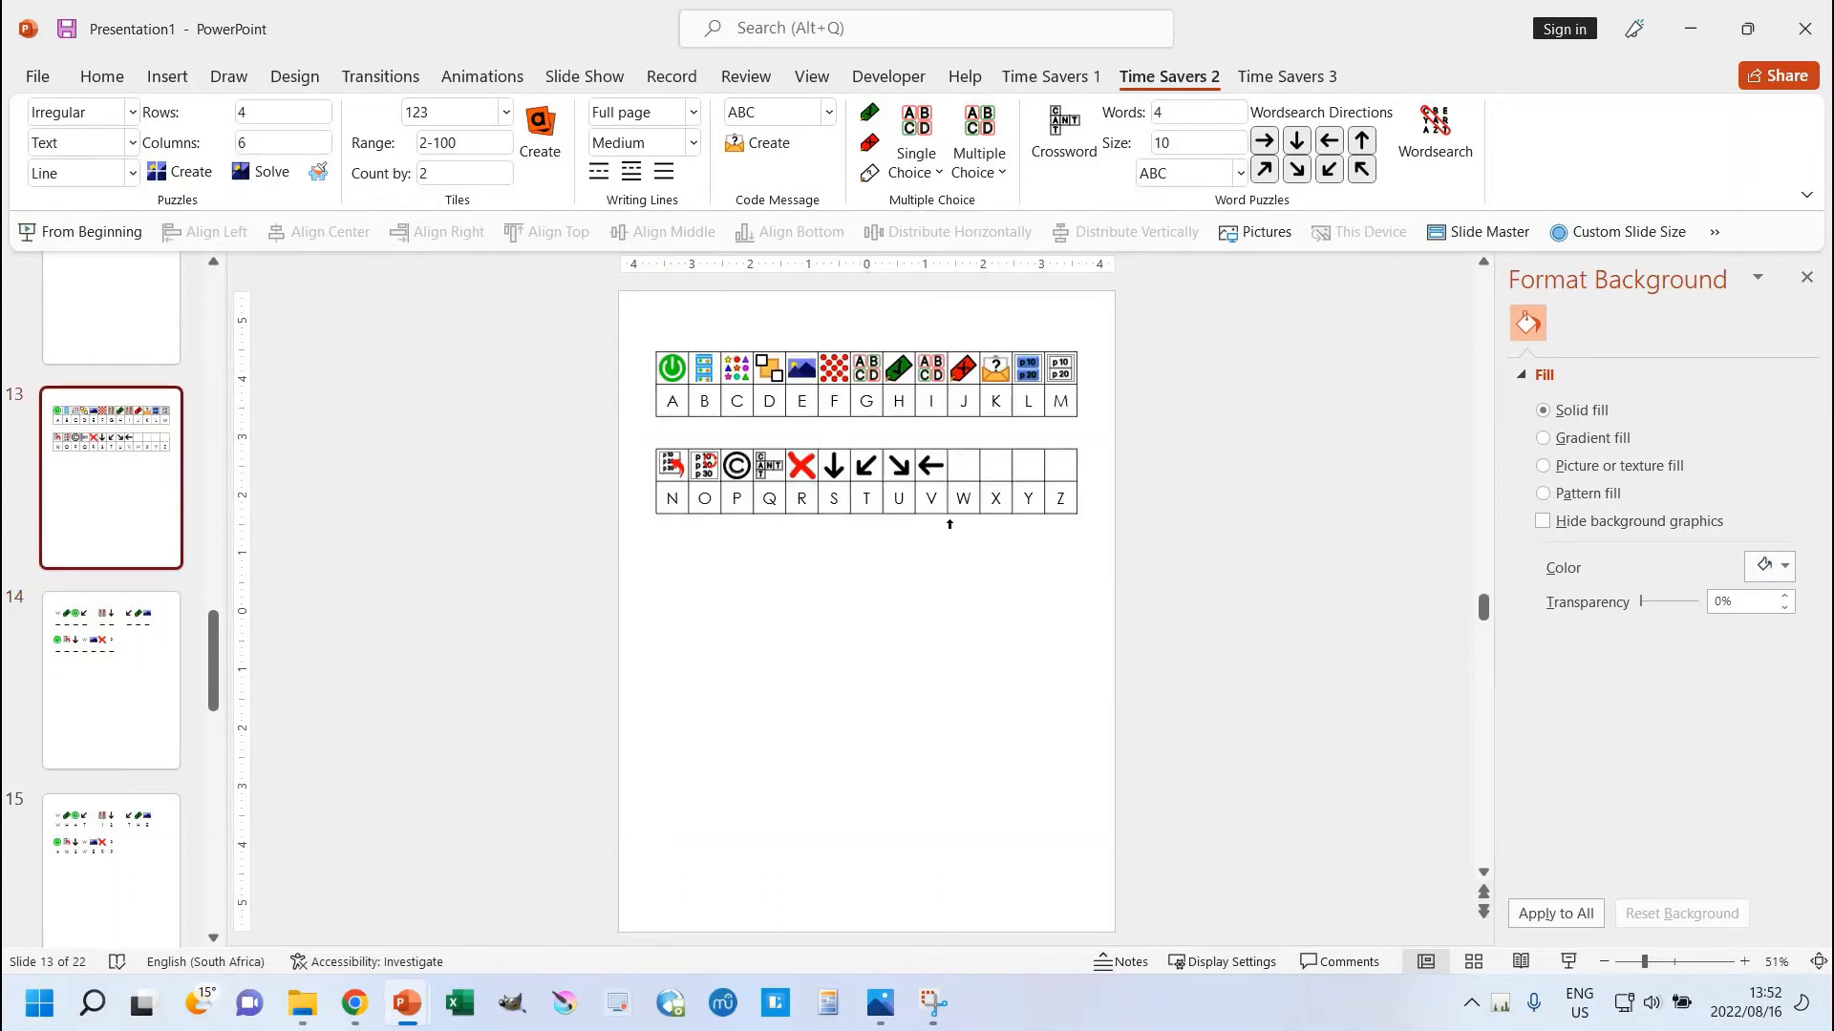
pyautogui.click(114, 683)
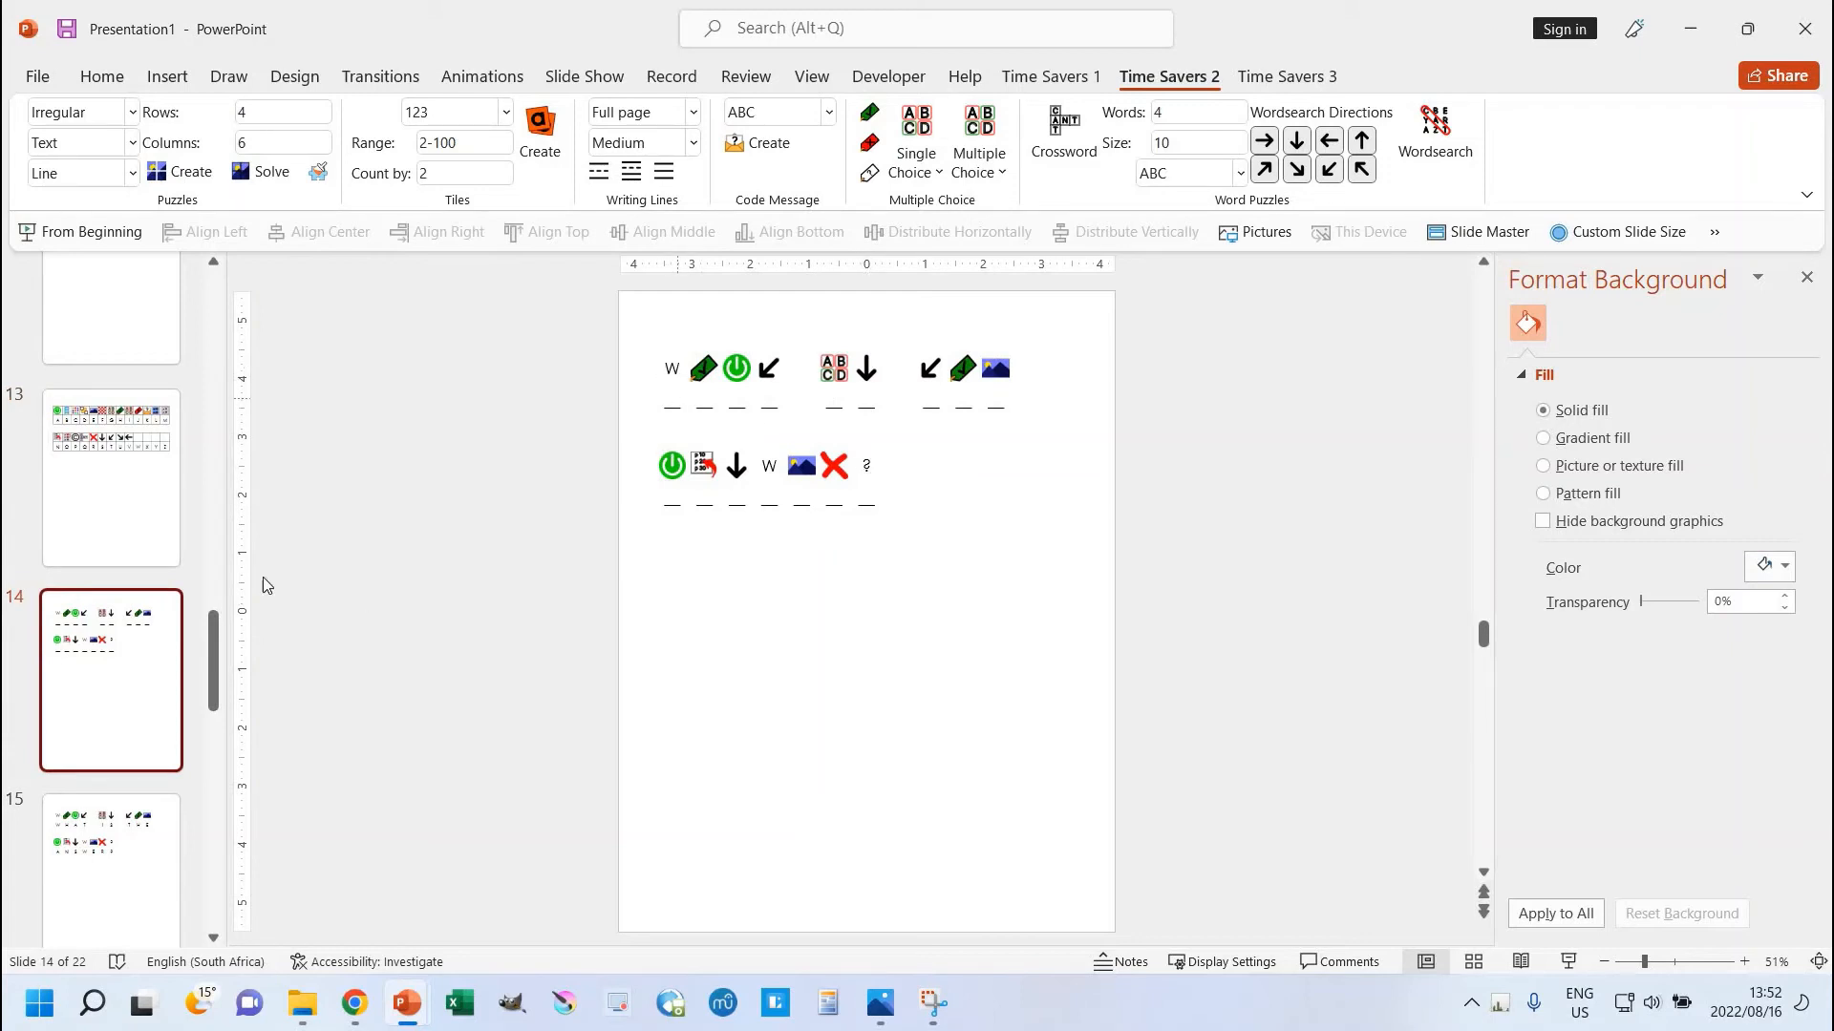
pyautogui.click(111, 479)
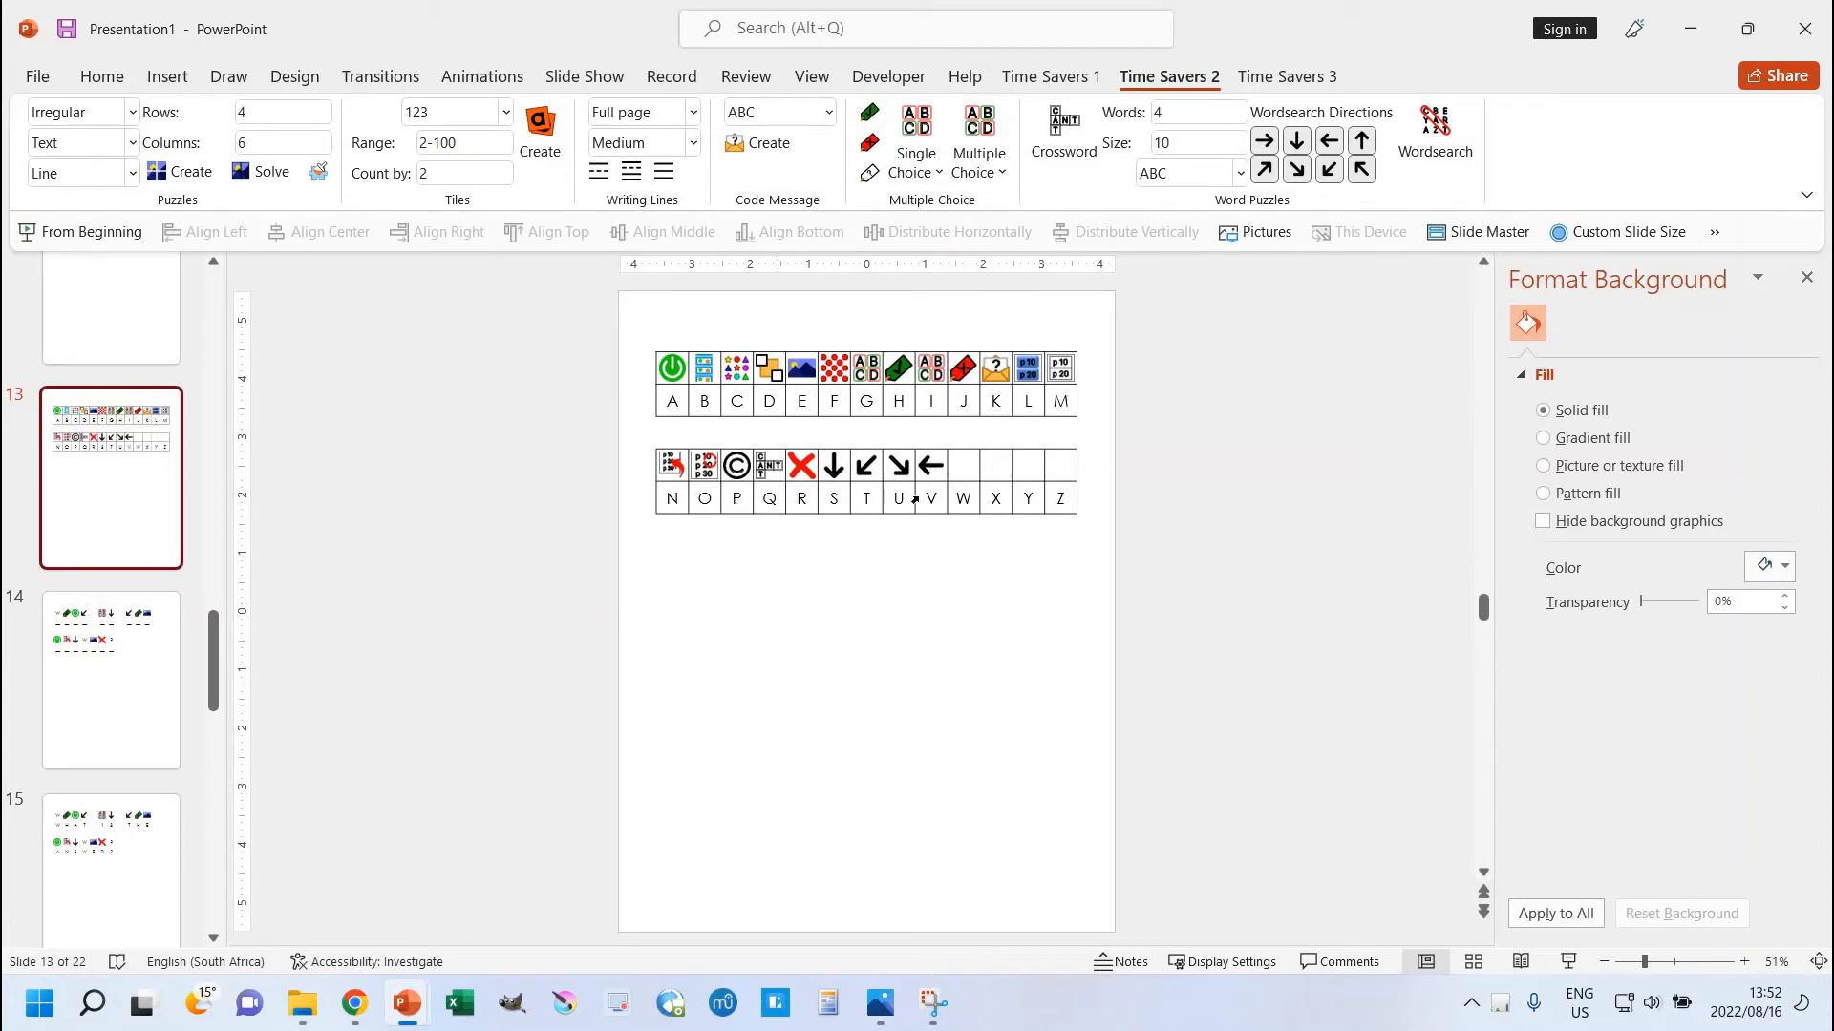
pyautogui.click(73, 669)
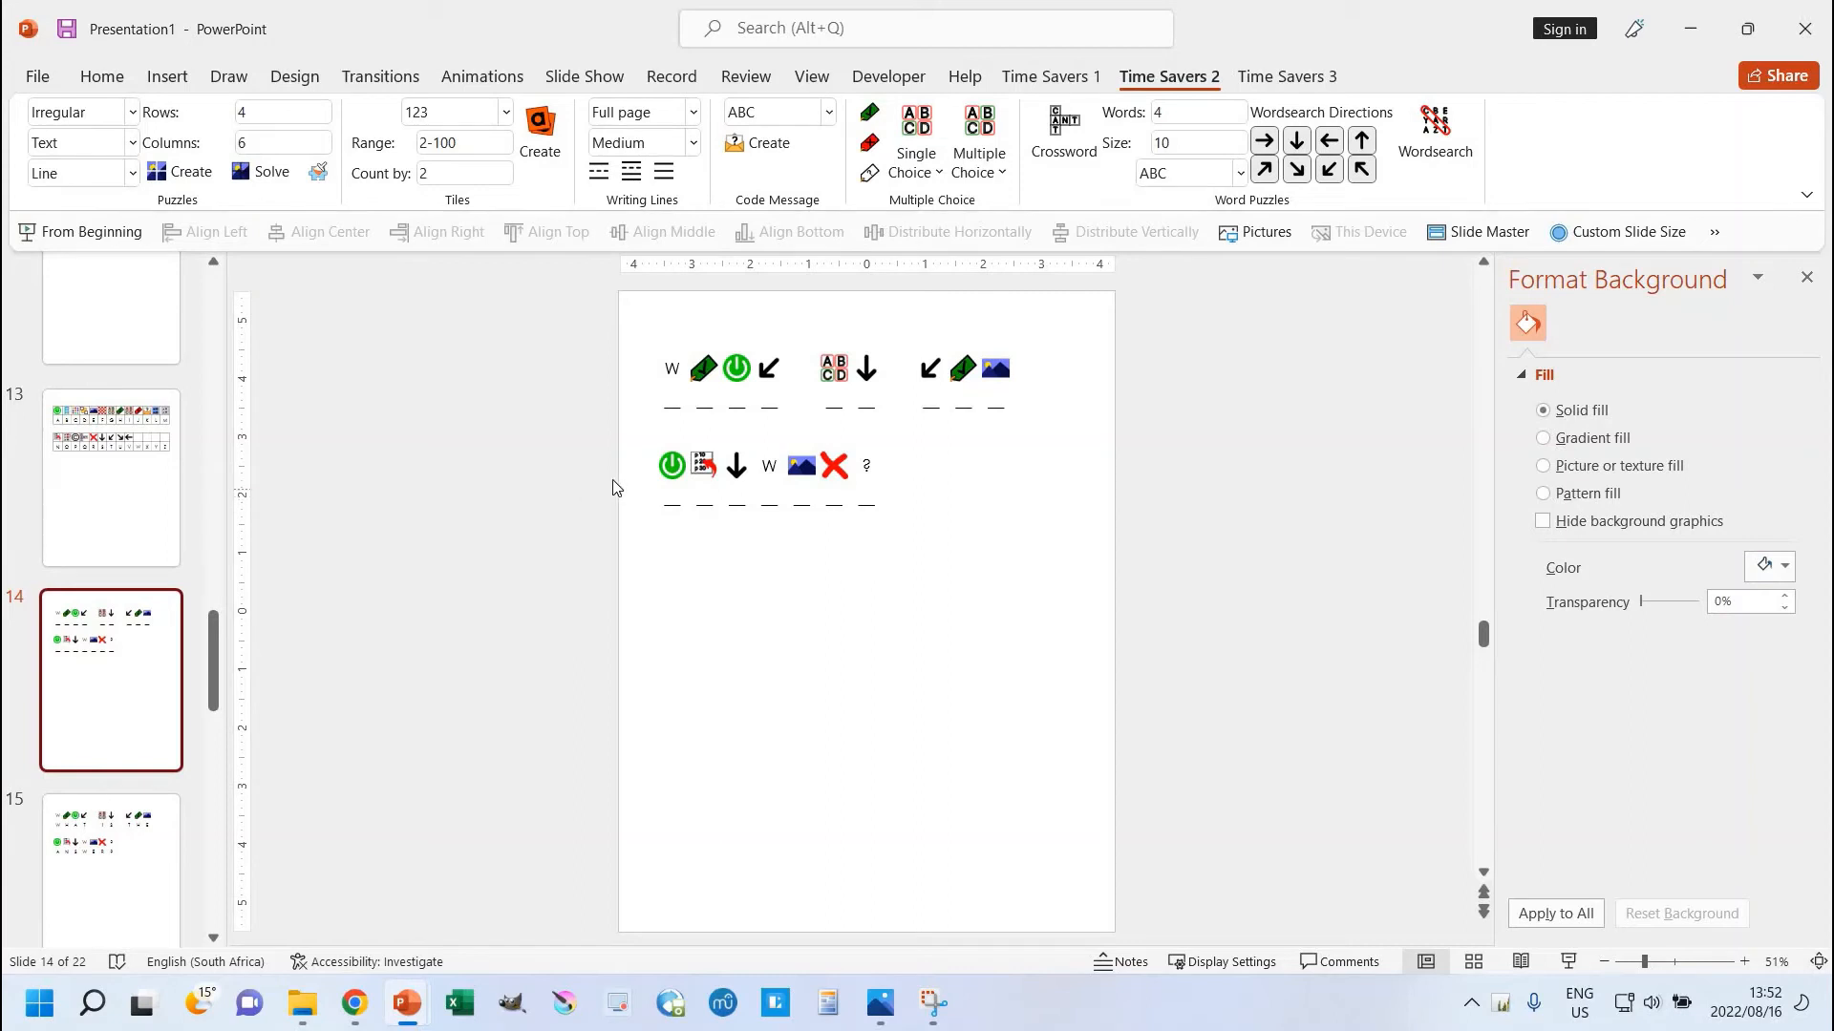
pyautogui.click(113, 482)
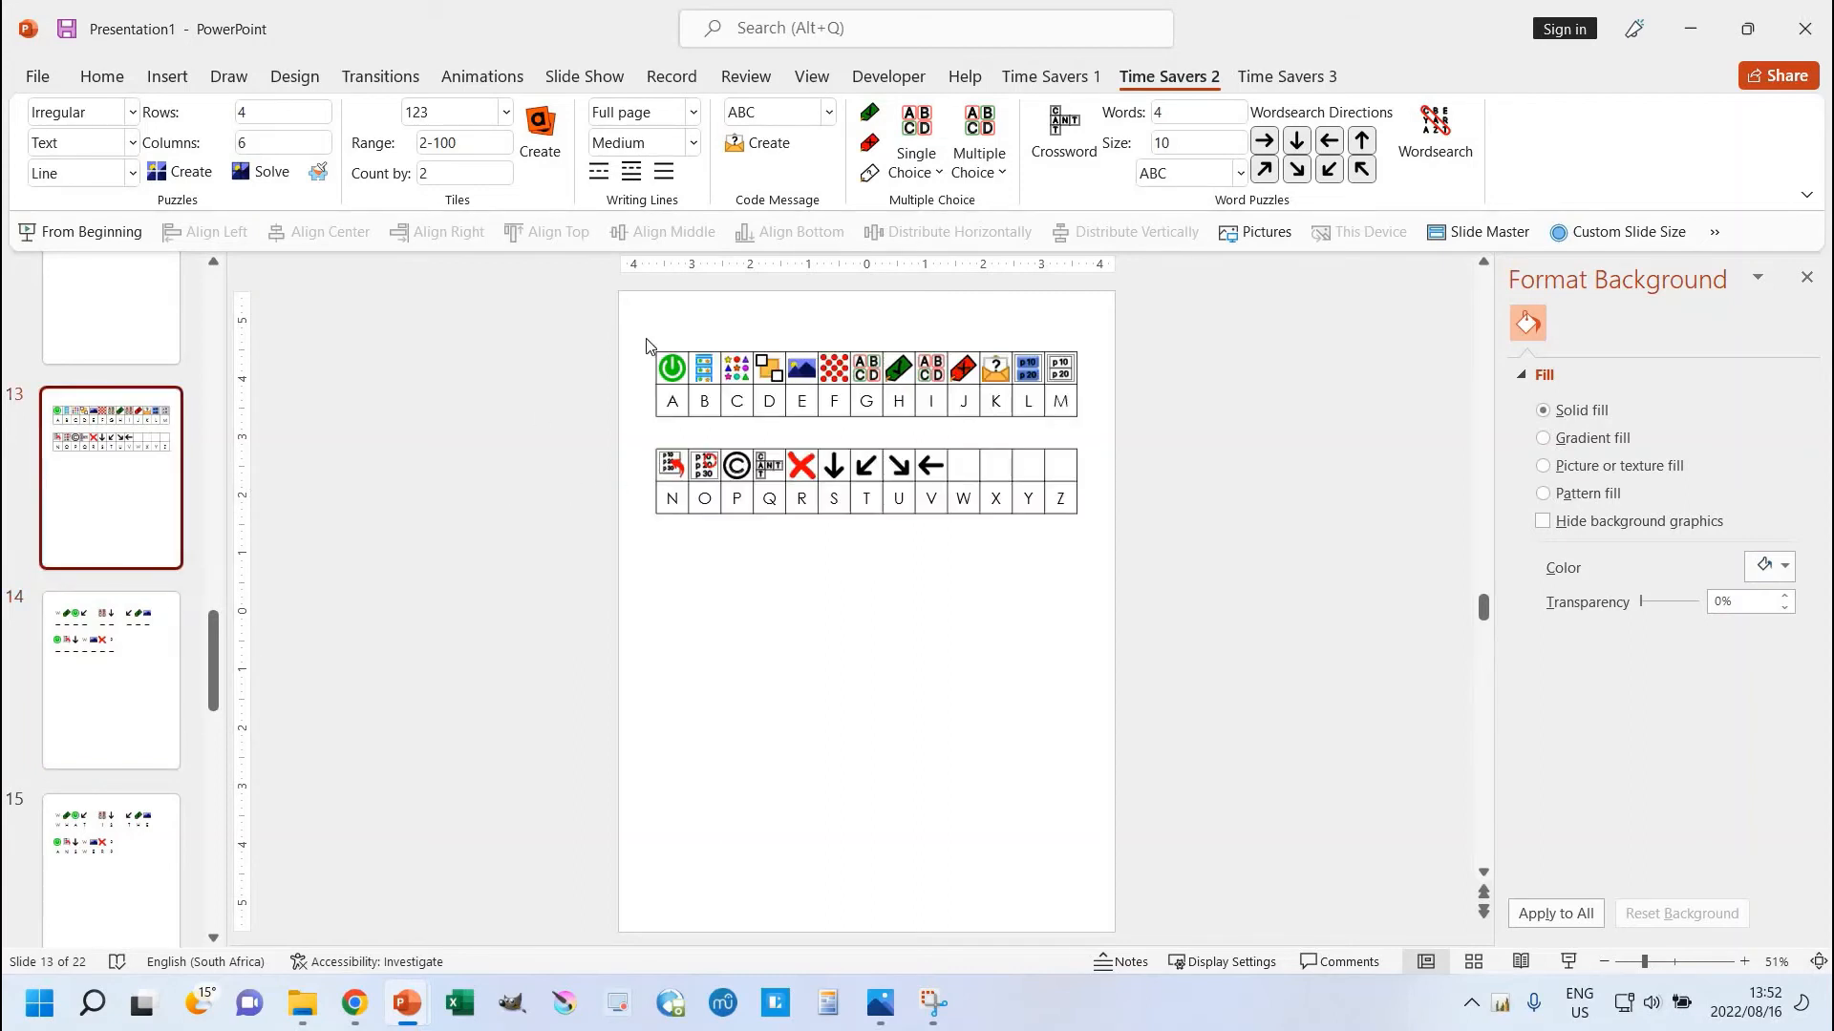
# Step: Create a Custom code table for 30 characters after slide 1
pyautogui.scroll(10, 113, 458)
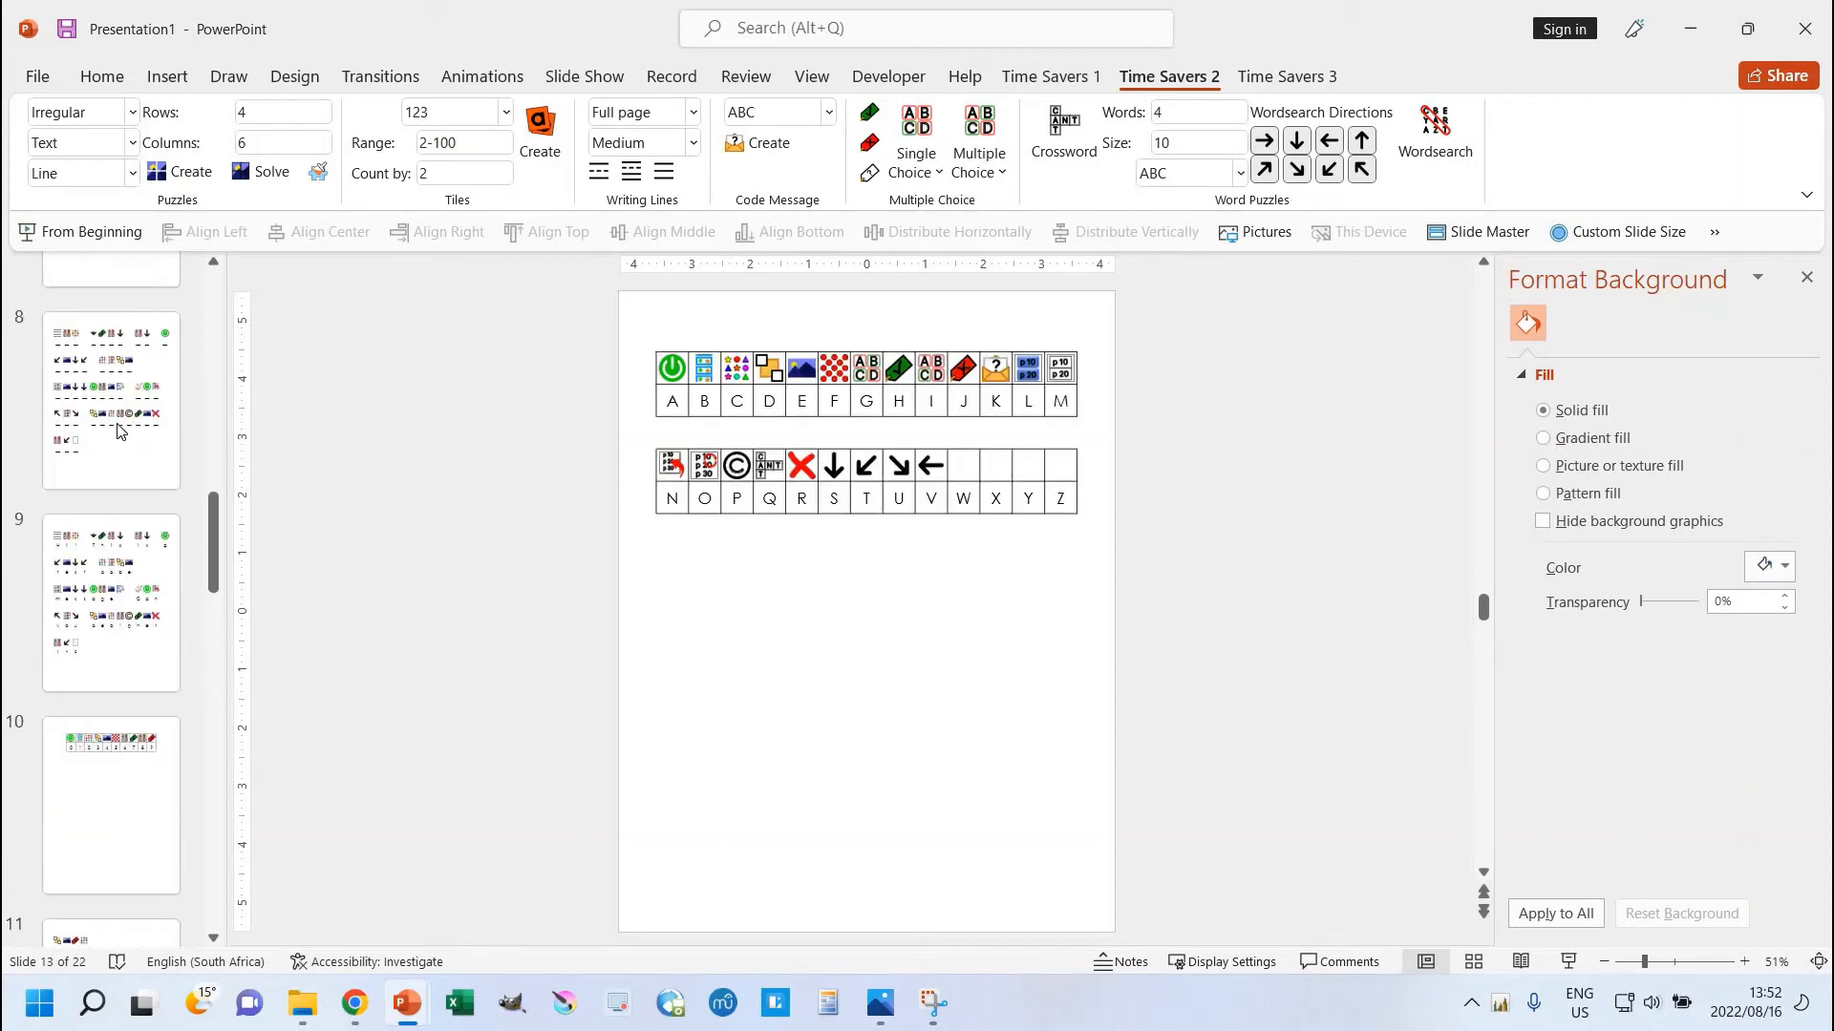
pyautogui.press('Home')
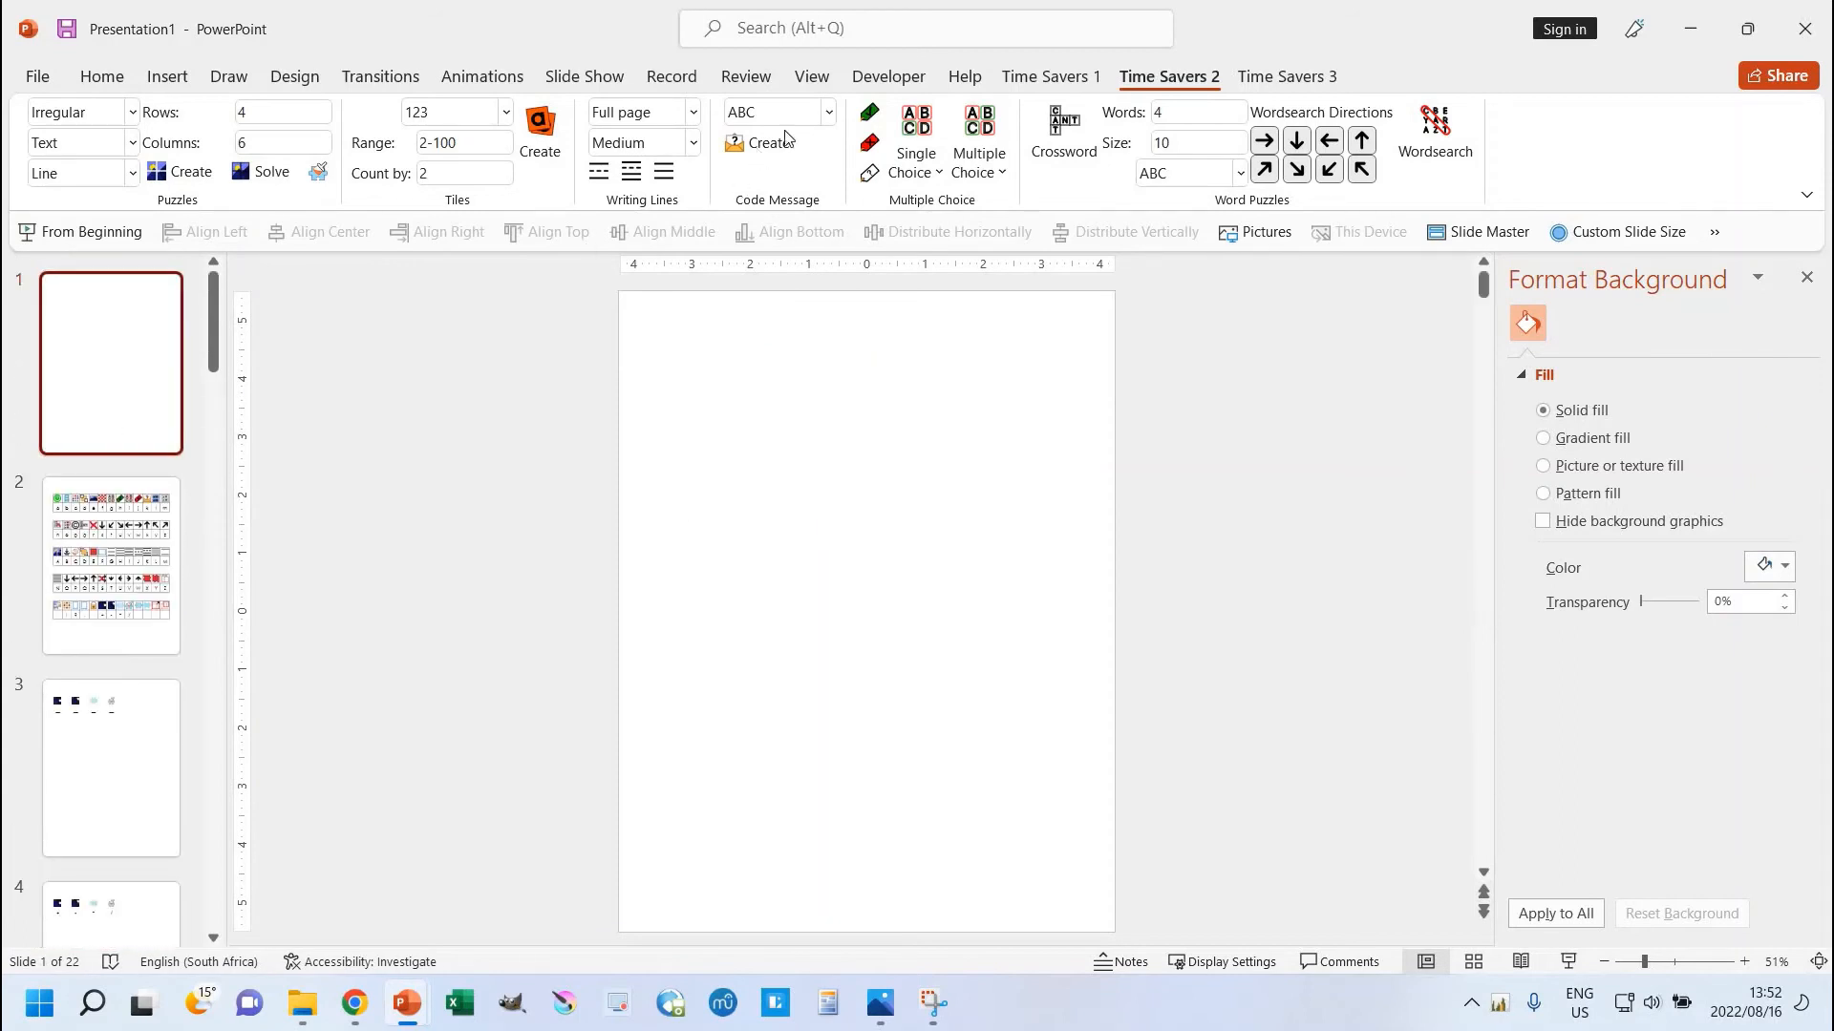
pyautogui.click(829, 112)
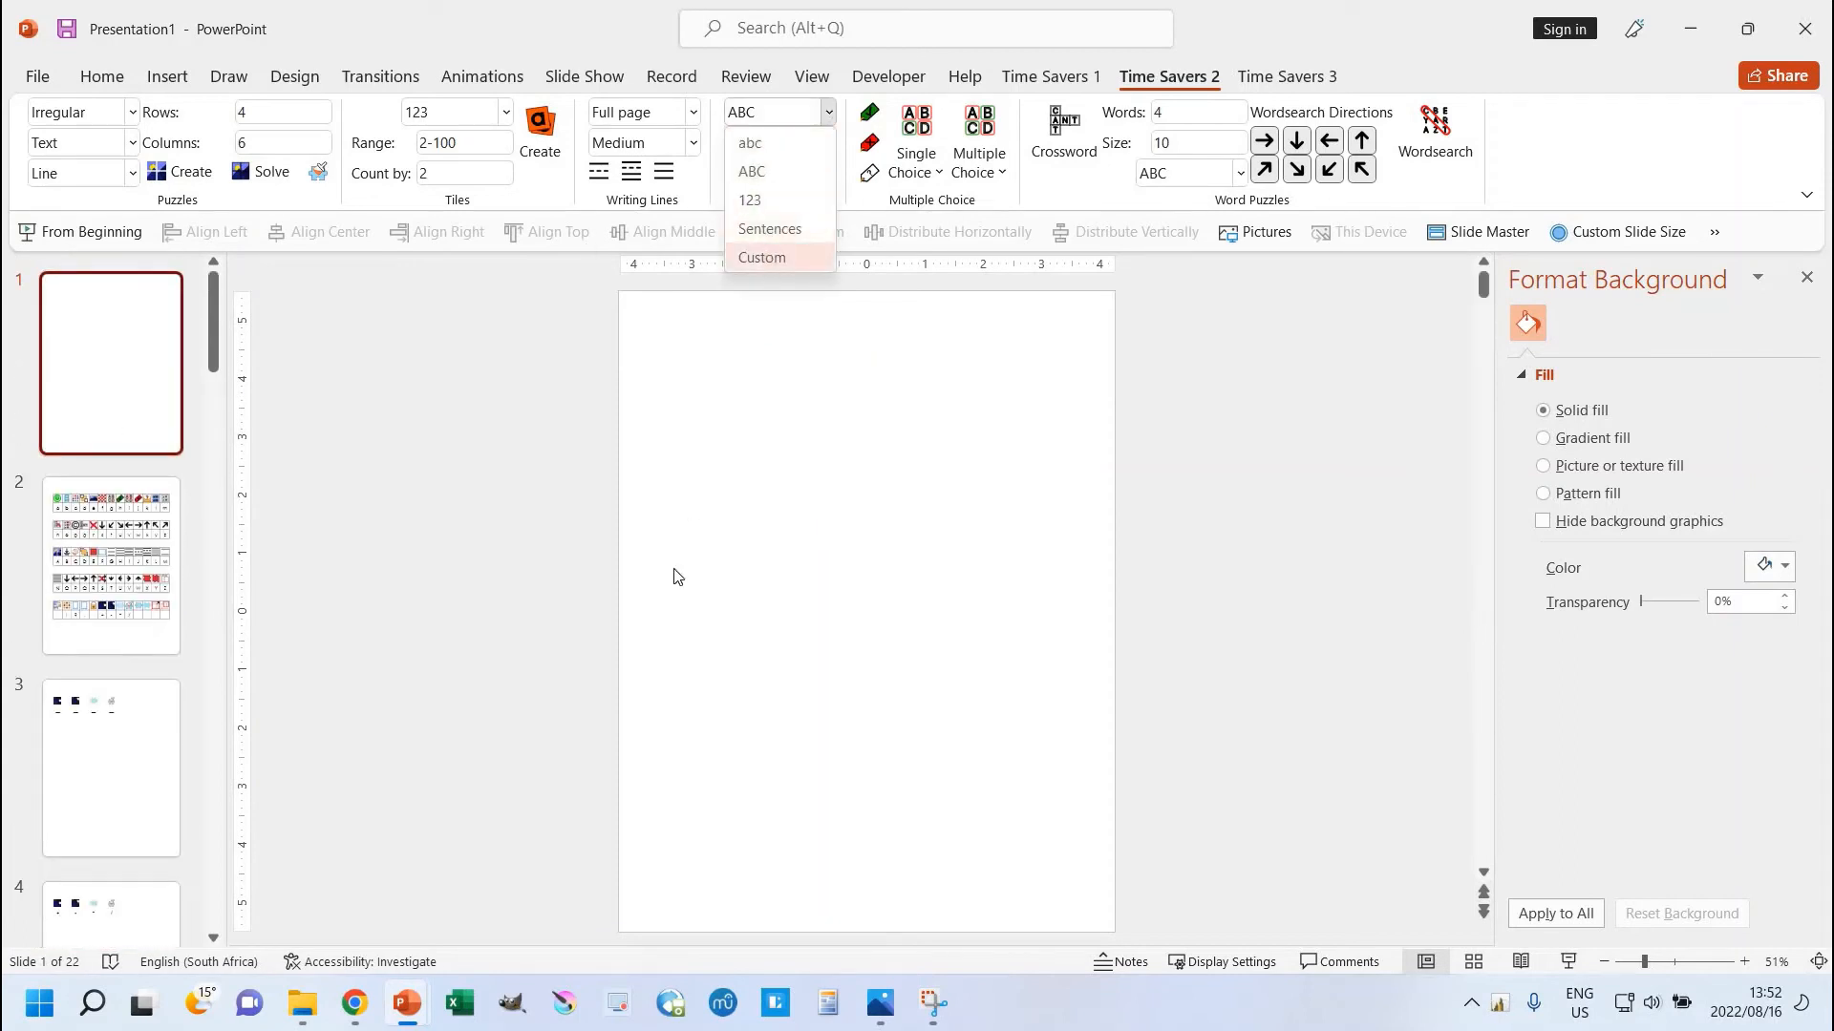
pyautogui.click(765, 253)
pyautogui.click(760, 148)
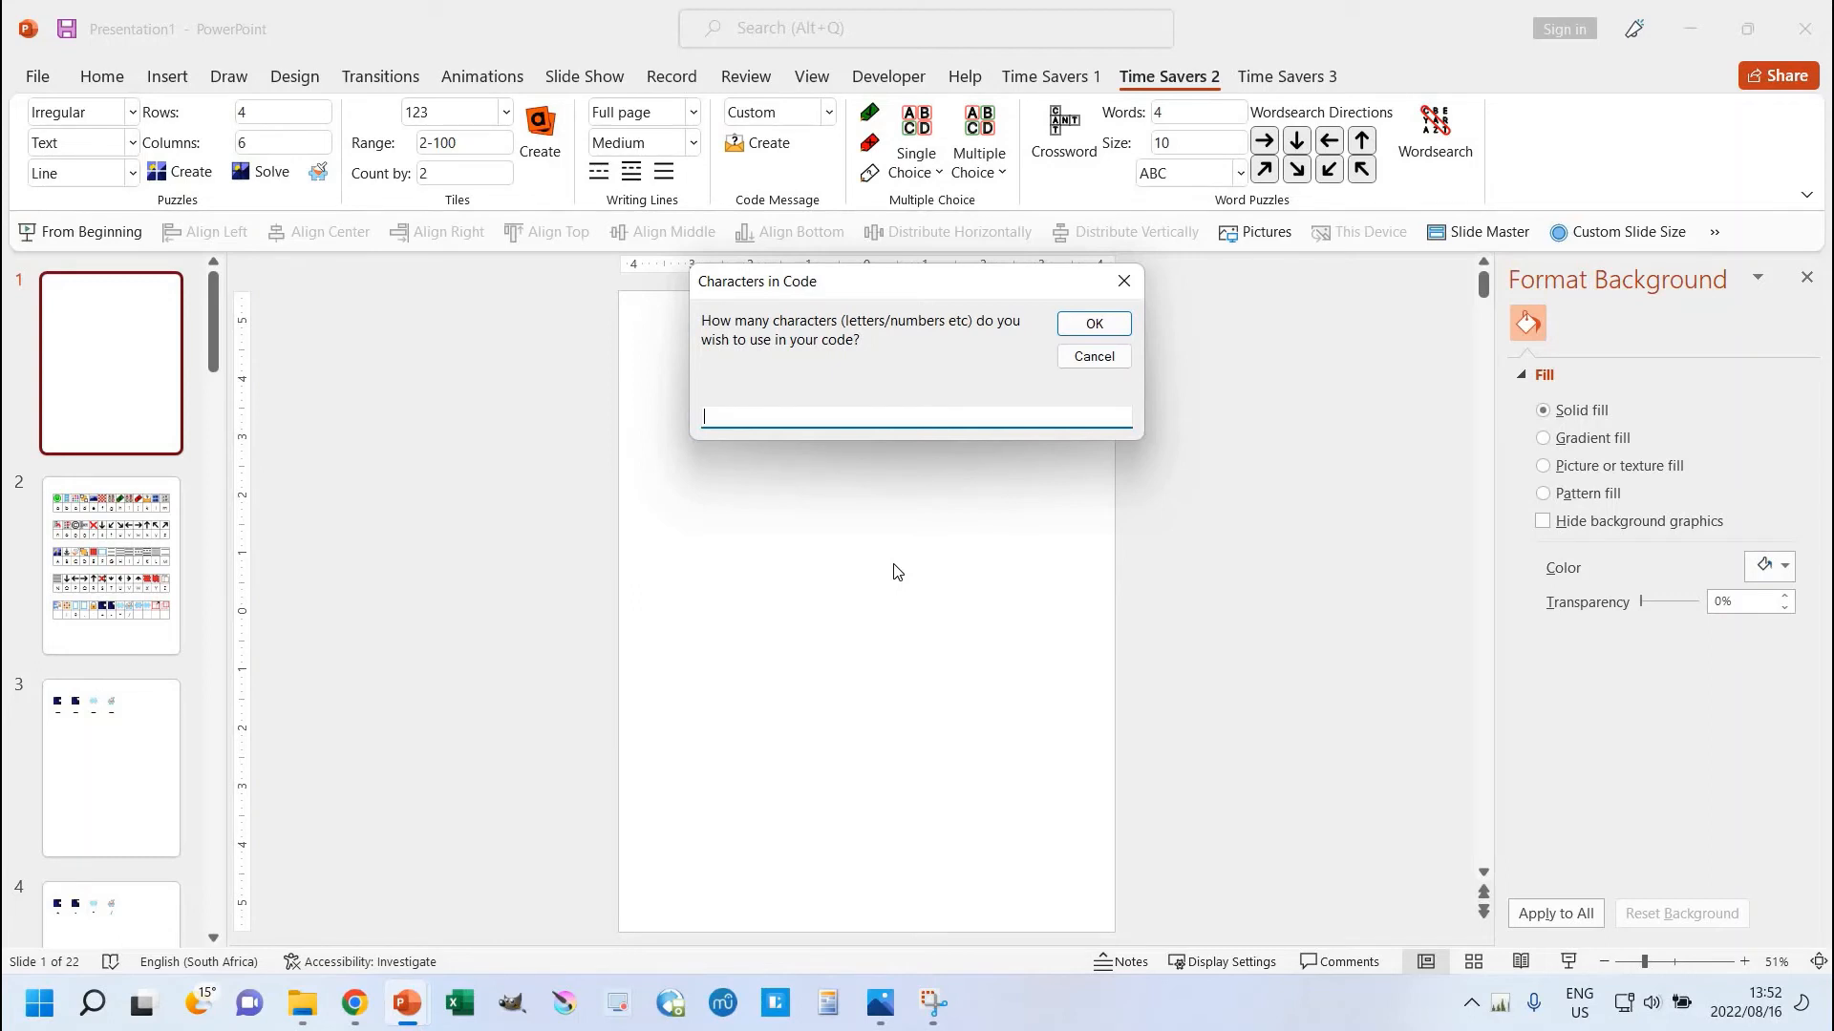
pyautogui.write('30')
pyautogui.press('Return')
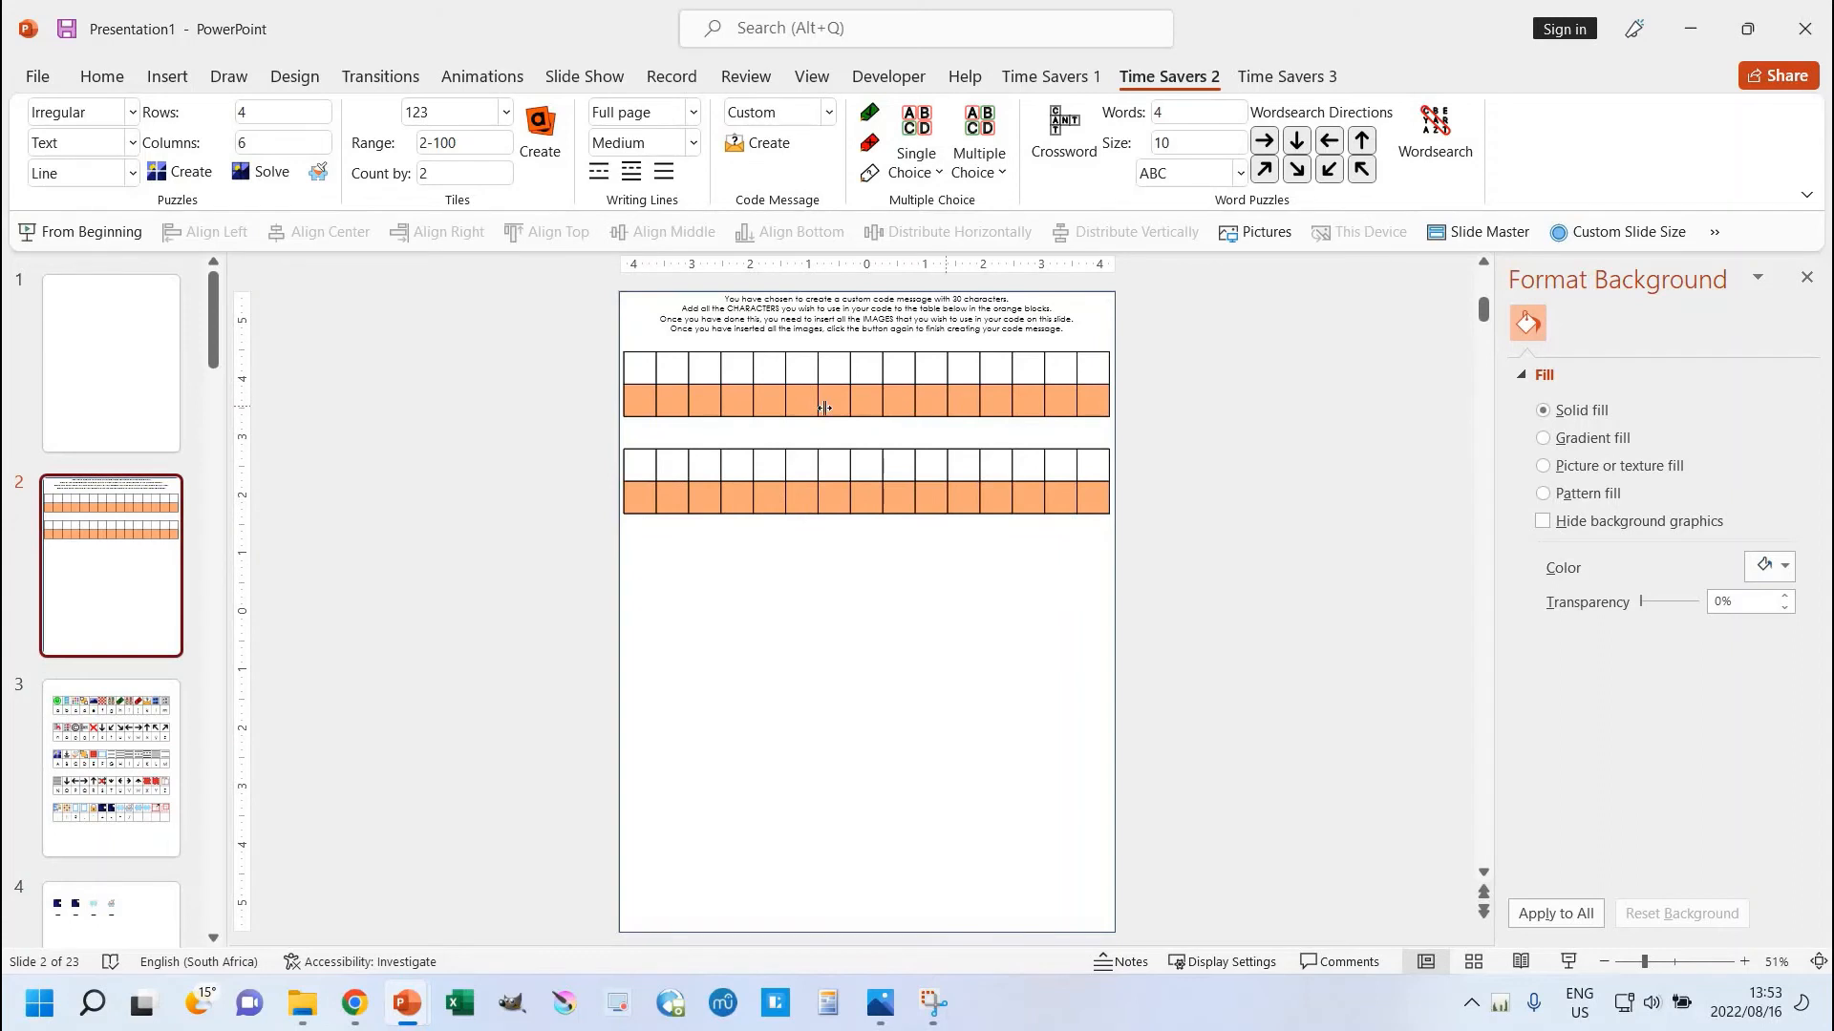
# Step: Fill the orange cells of the custom code table with the letters A to Z followed by . , ? and !
pyautogui.click(644, 412)
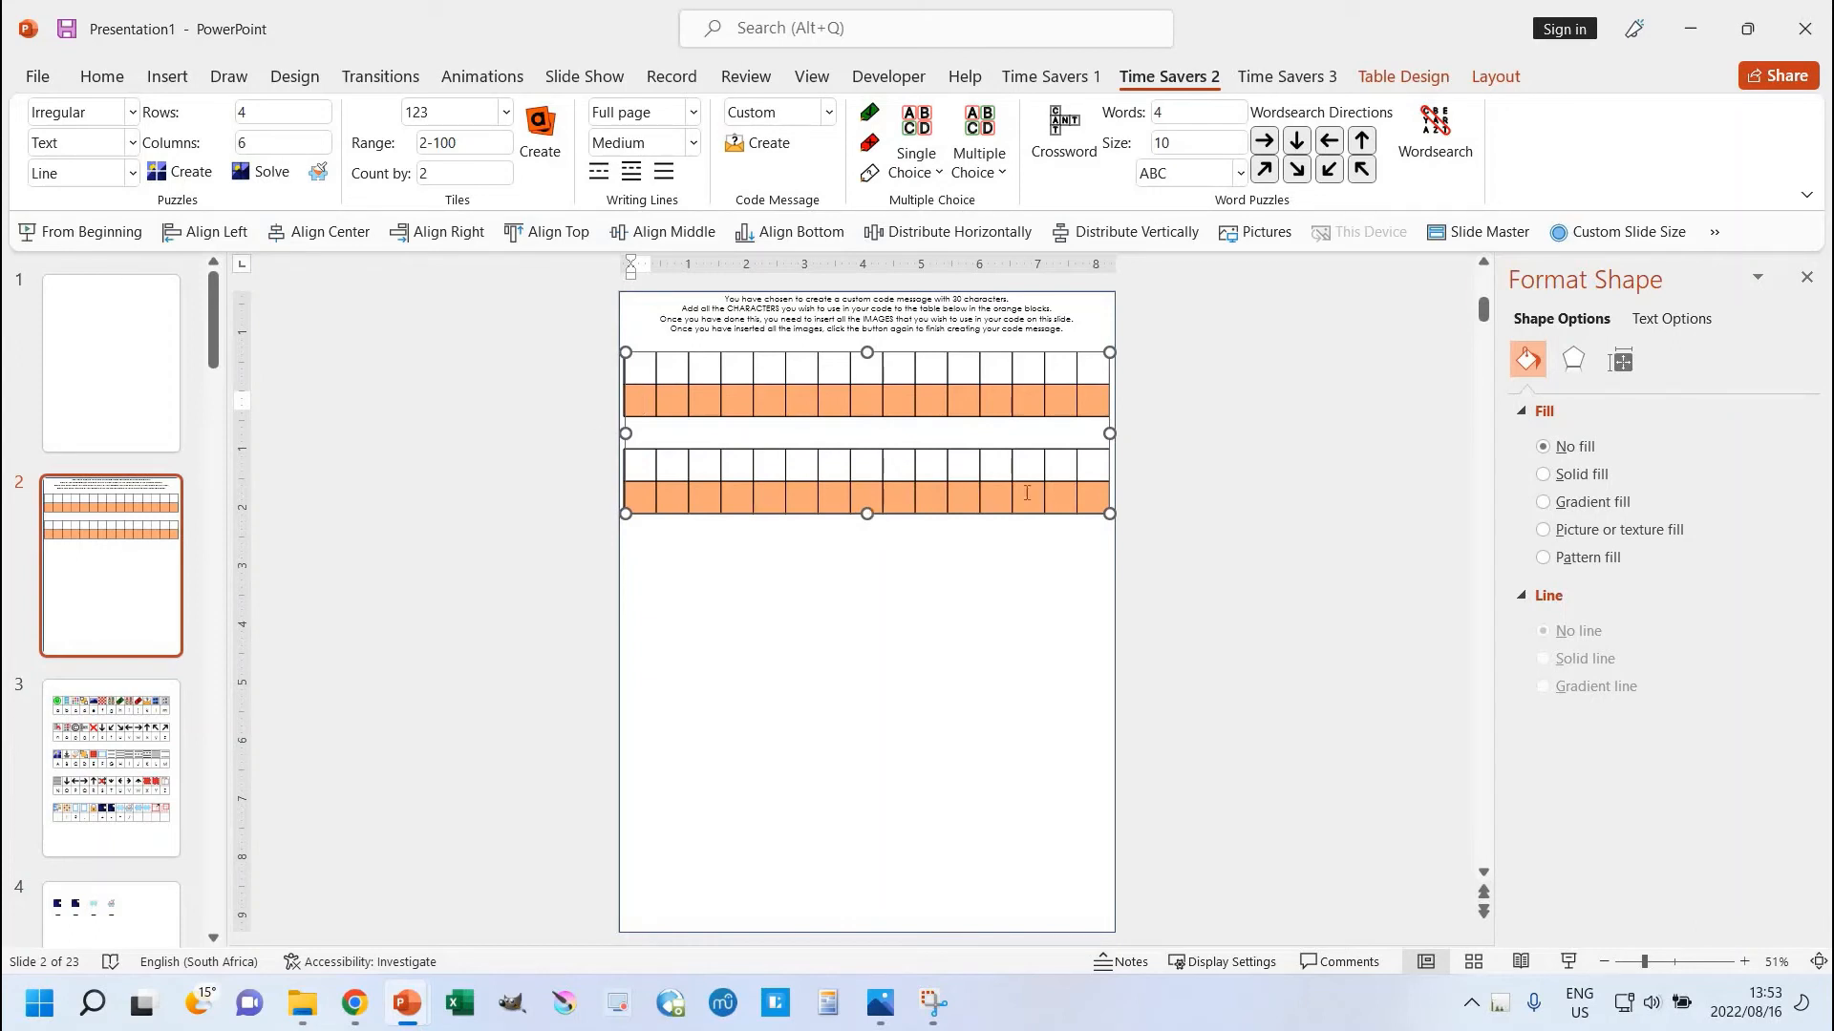
pyautogui.write('A')
pyautogui.press('Tab')
pyautogui.write('B')
pyautogui.press('Tab')
pyautogui.write('C')
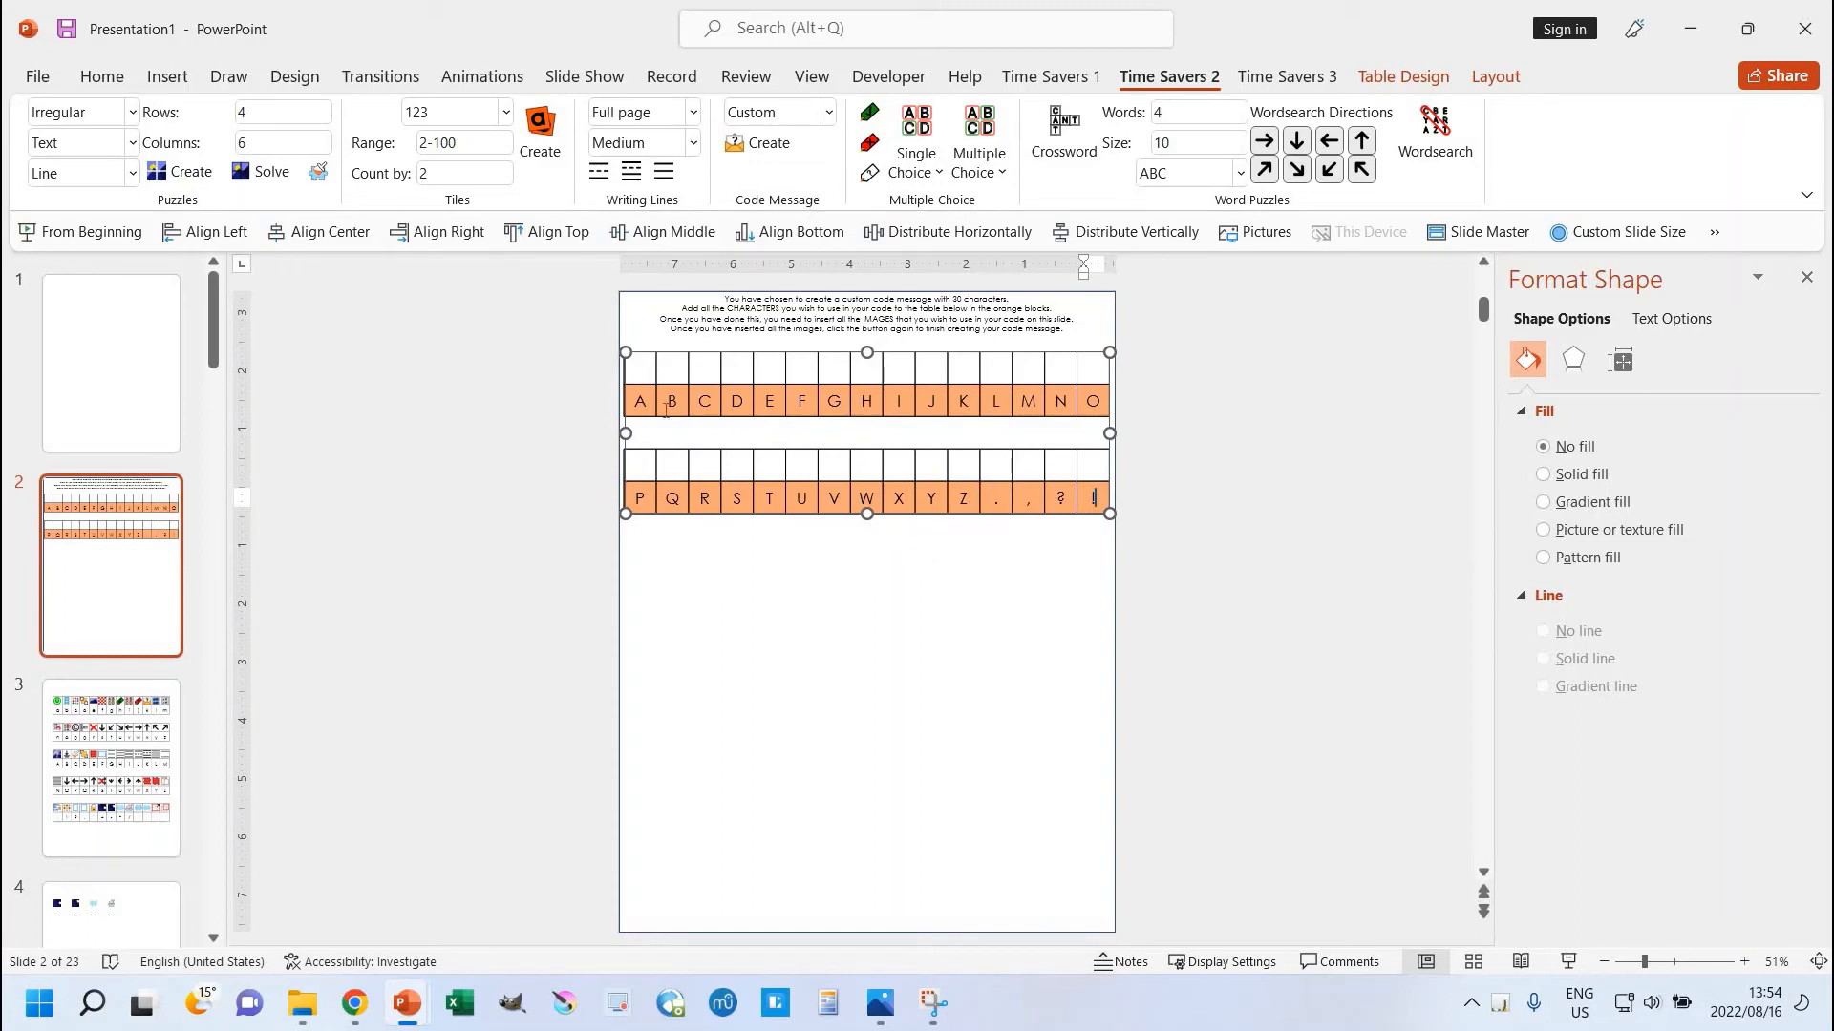
pyautogui.click(1058, 518)
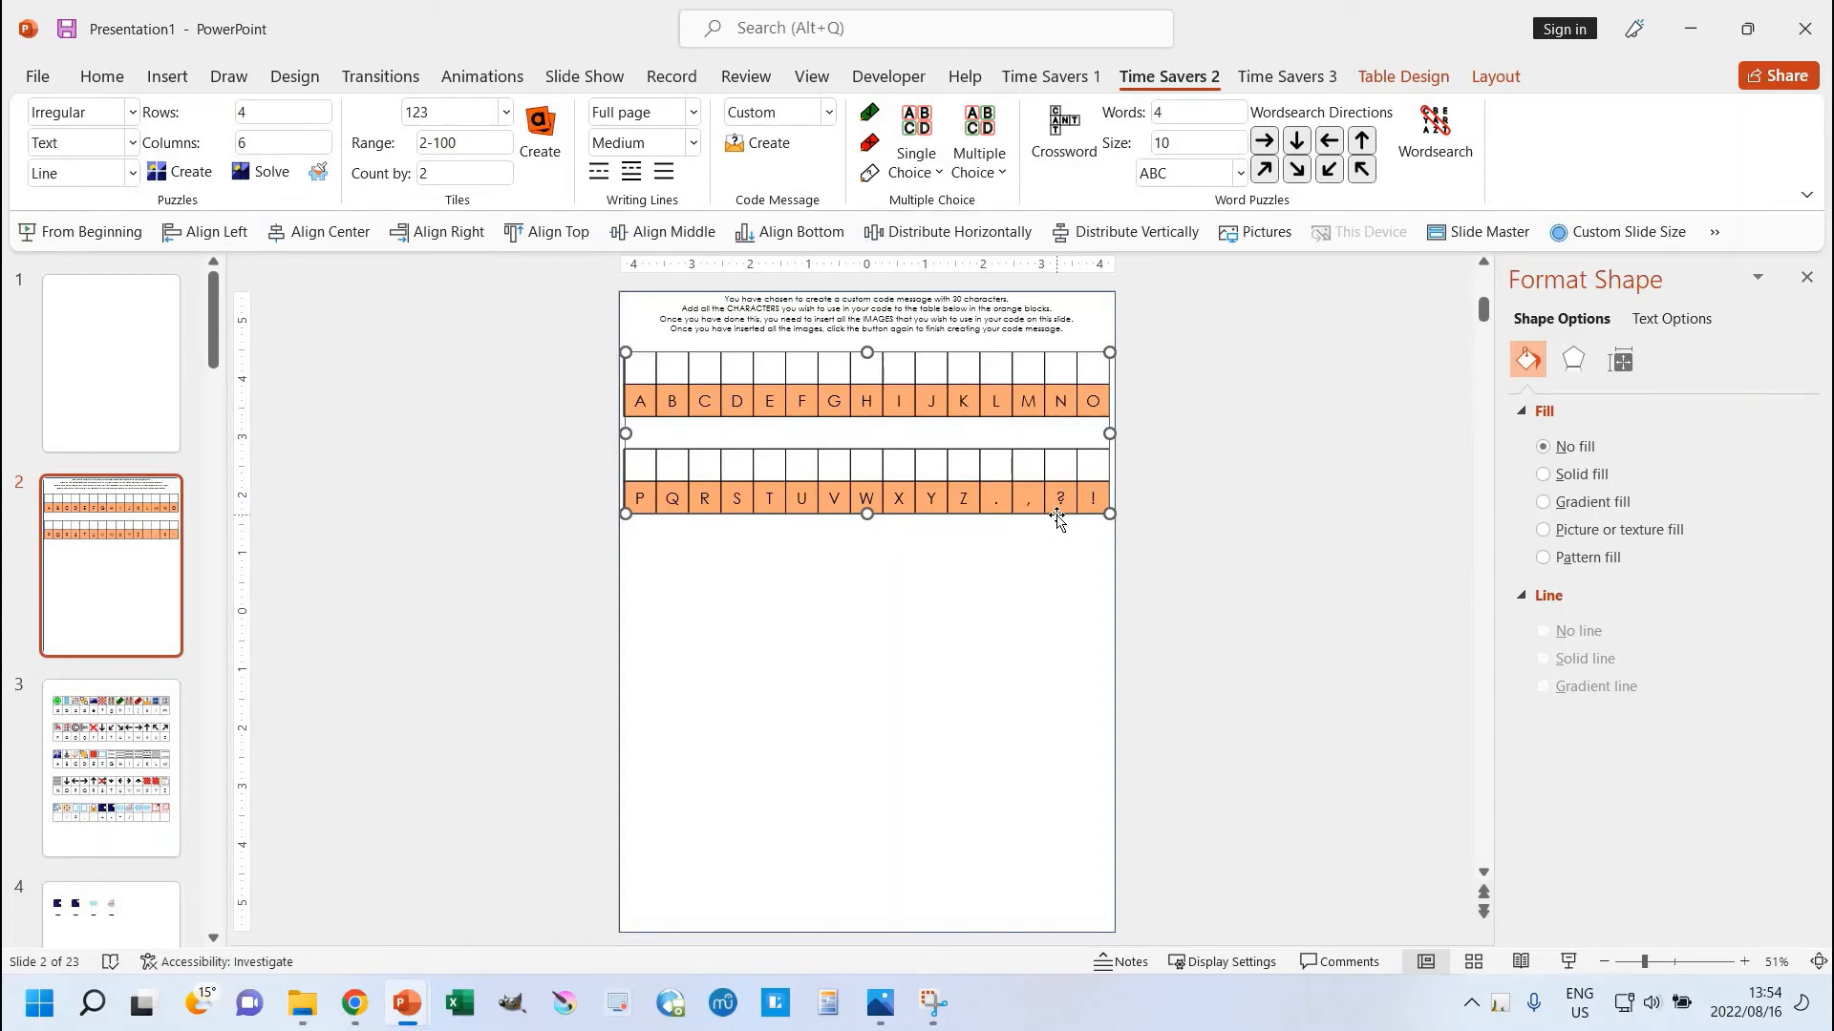
# Step: Insert the 30 pictures from ActivateLicence.png through Front.png onto the custom code slide
pyautogui.click(1261, 235)
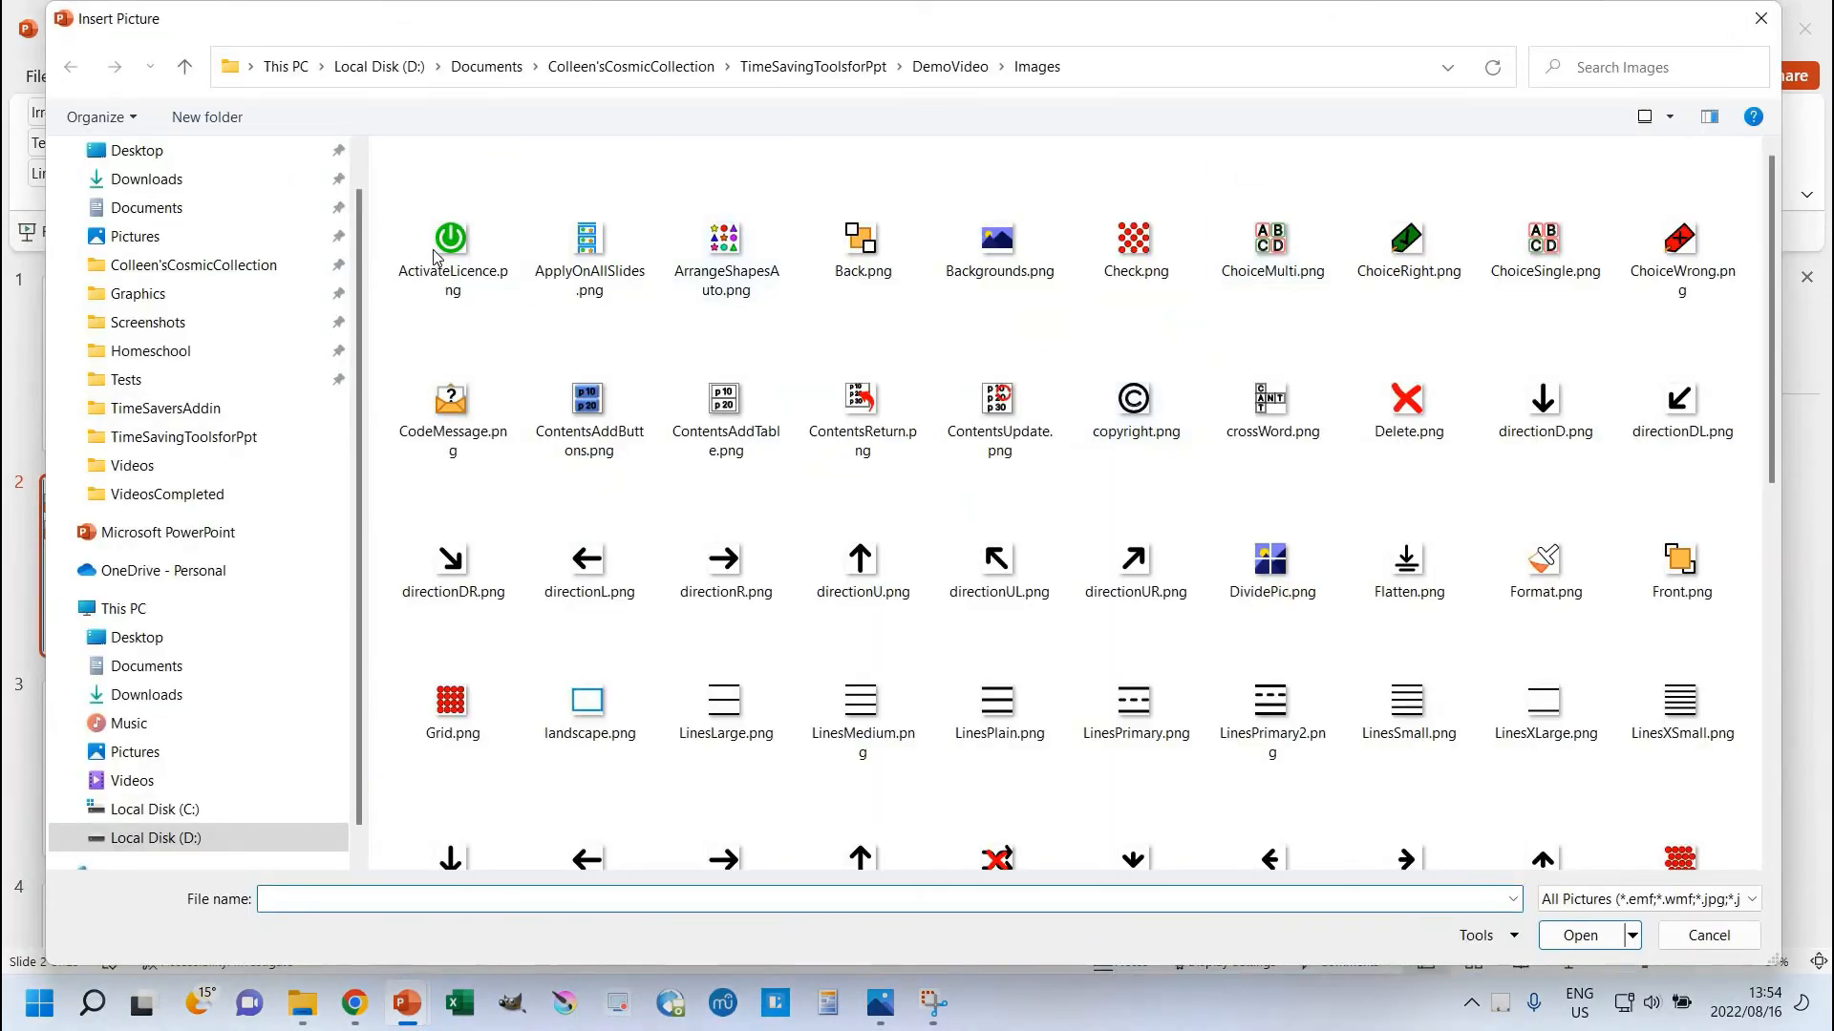
pyautogui.keyDown('shift'); pyautogui.click(1673, 554); pyautogui.keyUp('shift')
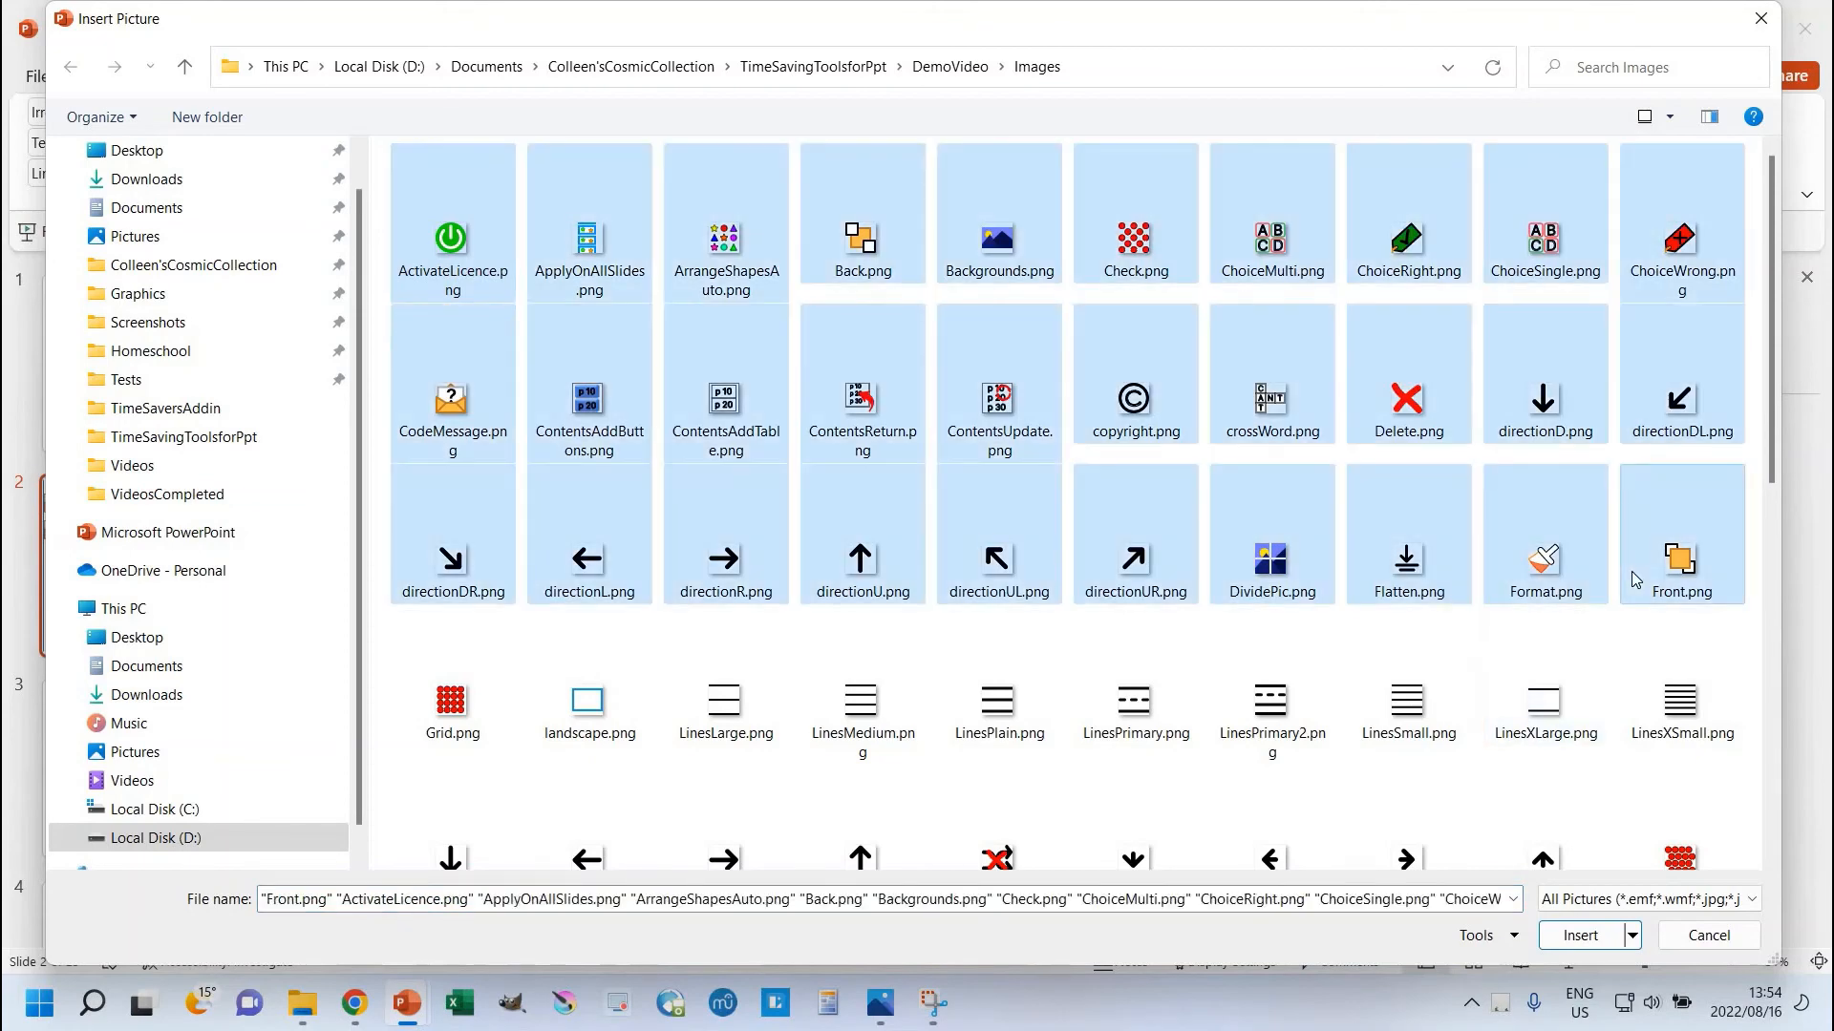
pyautogui.press('Return')
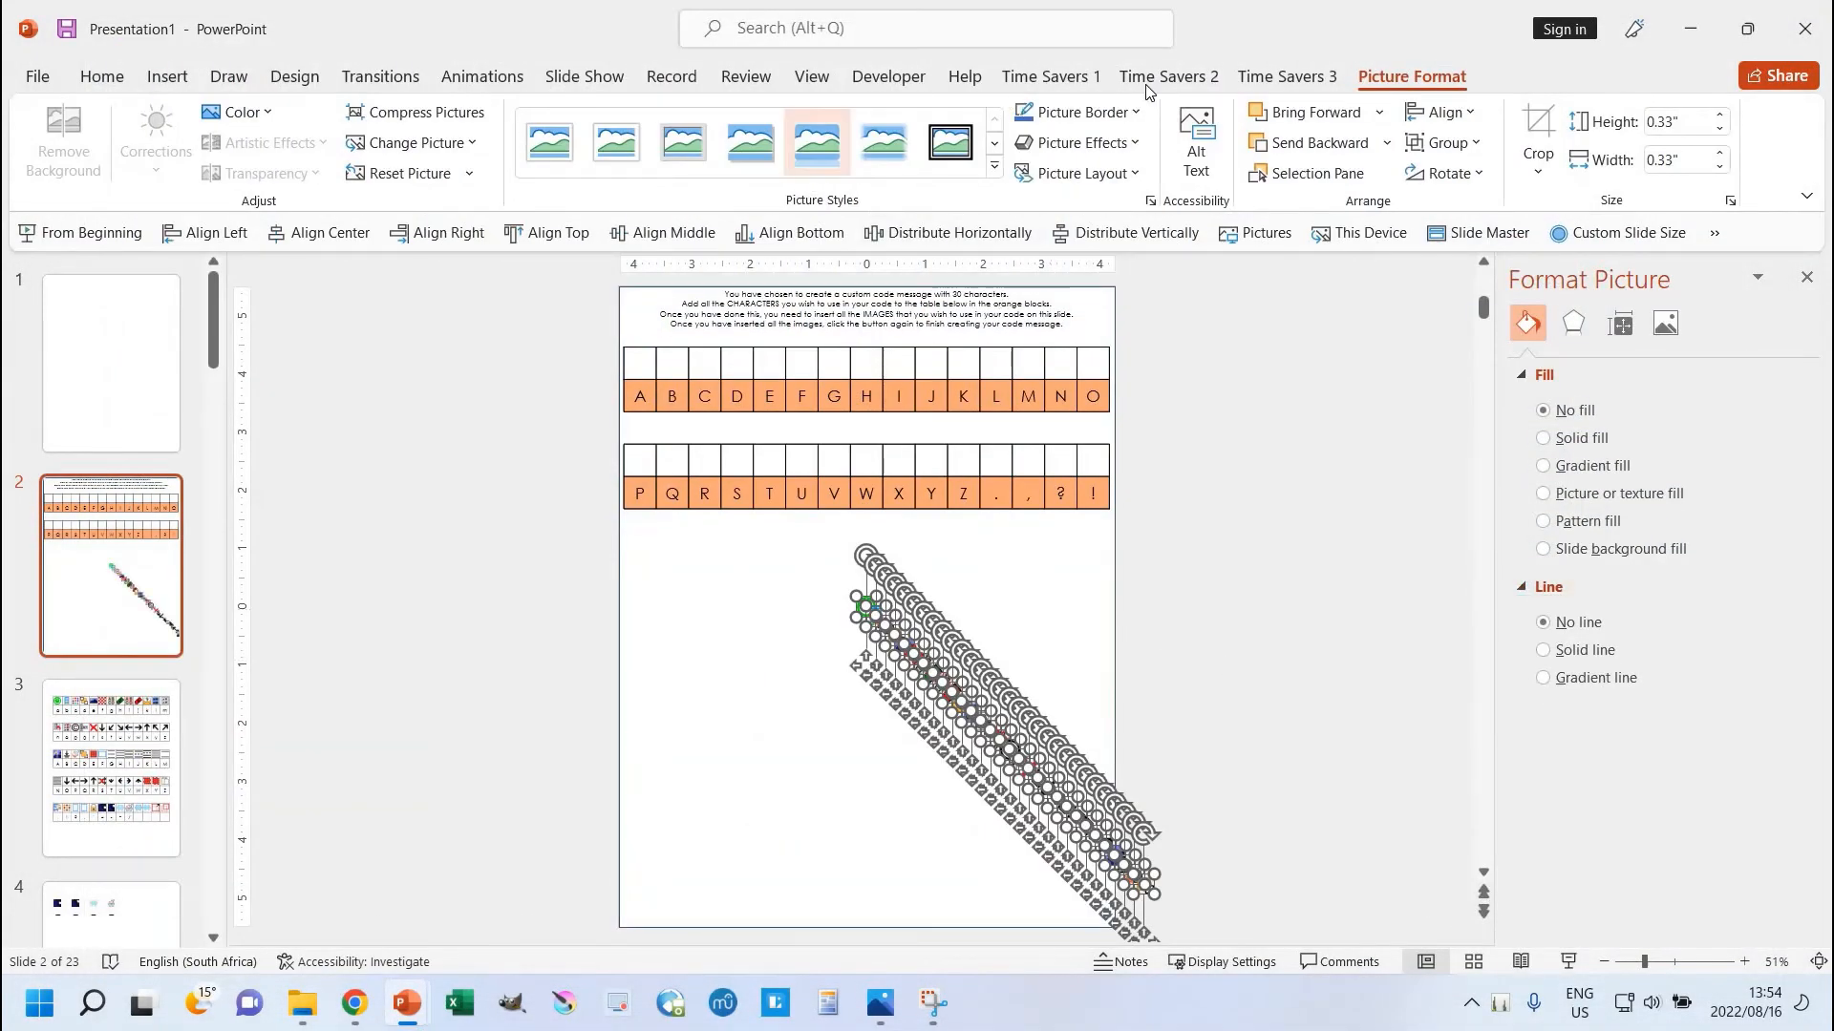
# Step: Create a custom code message reading "Hi there!" from the inserted pictures
pyautogui.click(1168, 75)
pyautogui.click(757, 142)
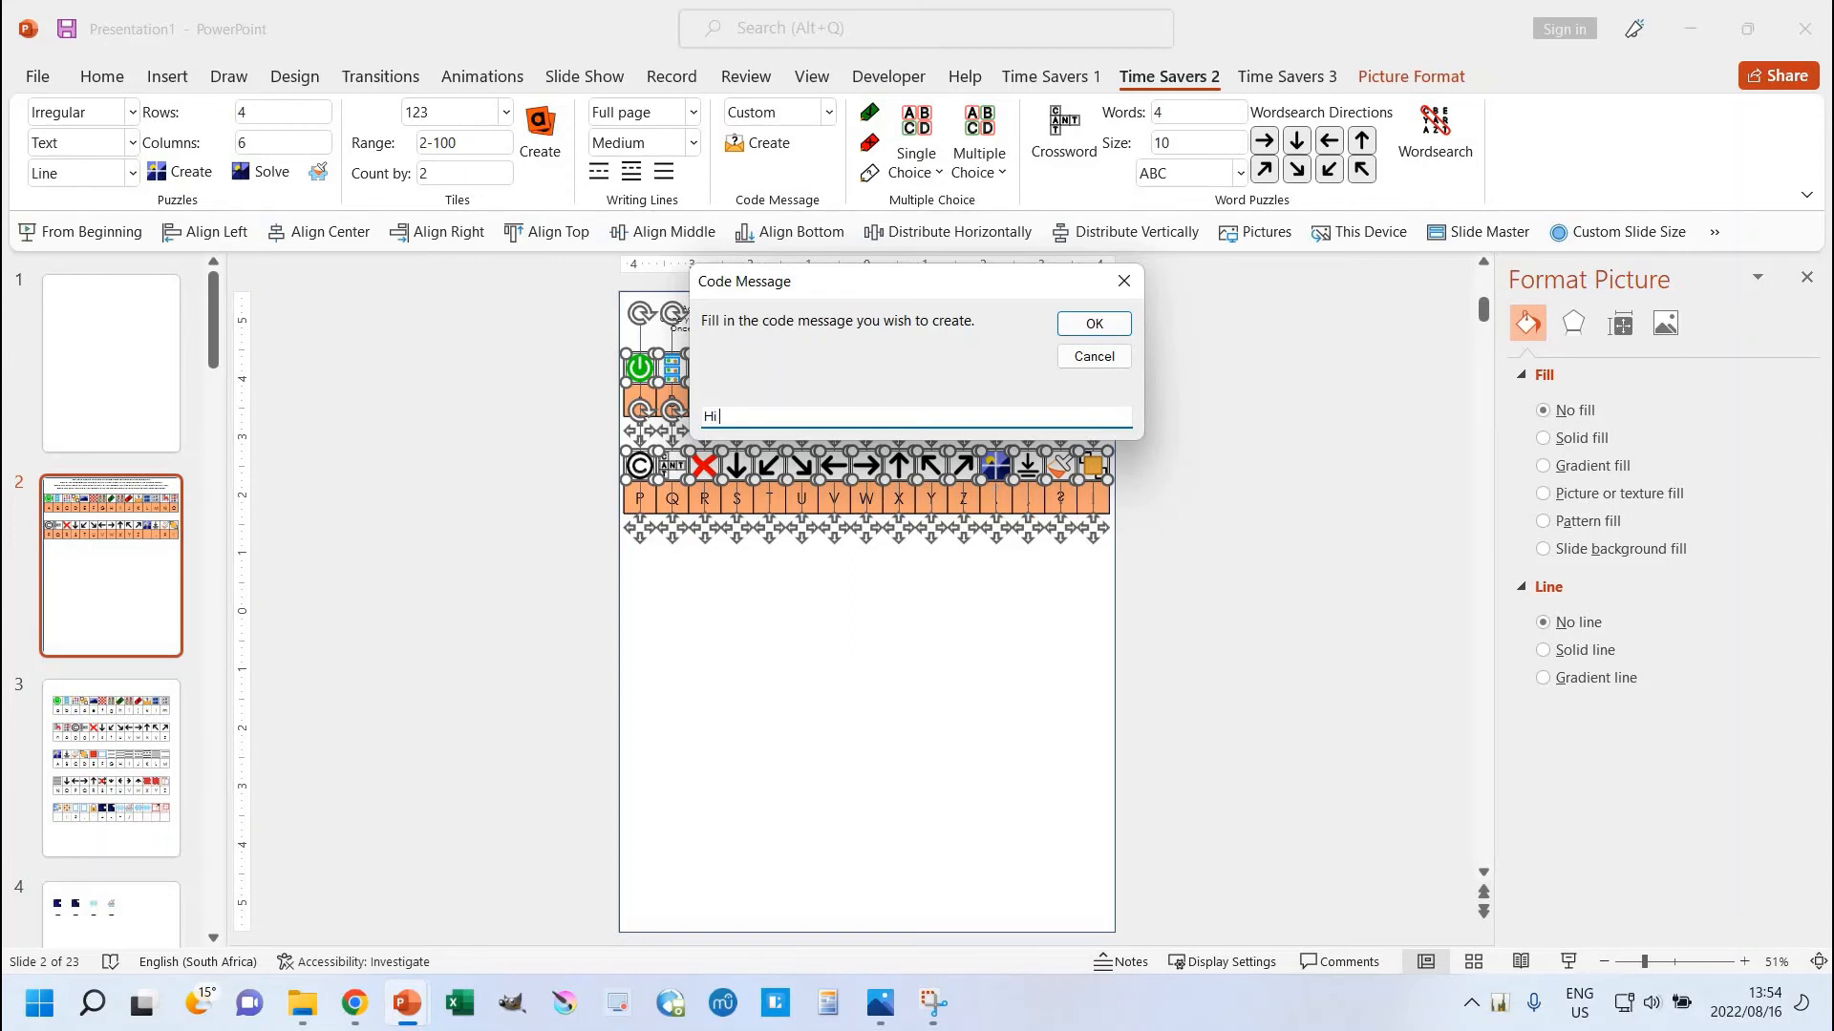
pyautogui.write('here!')
pyautogui.click(1093, 325)
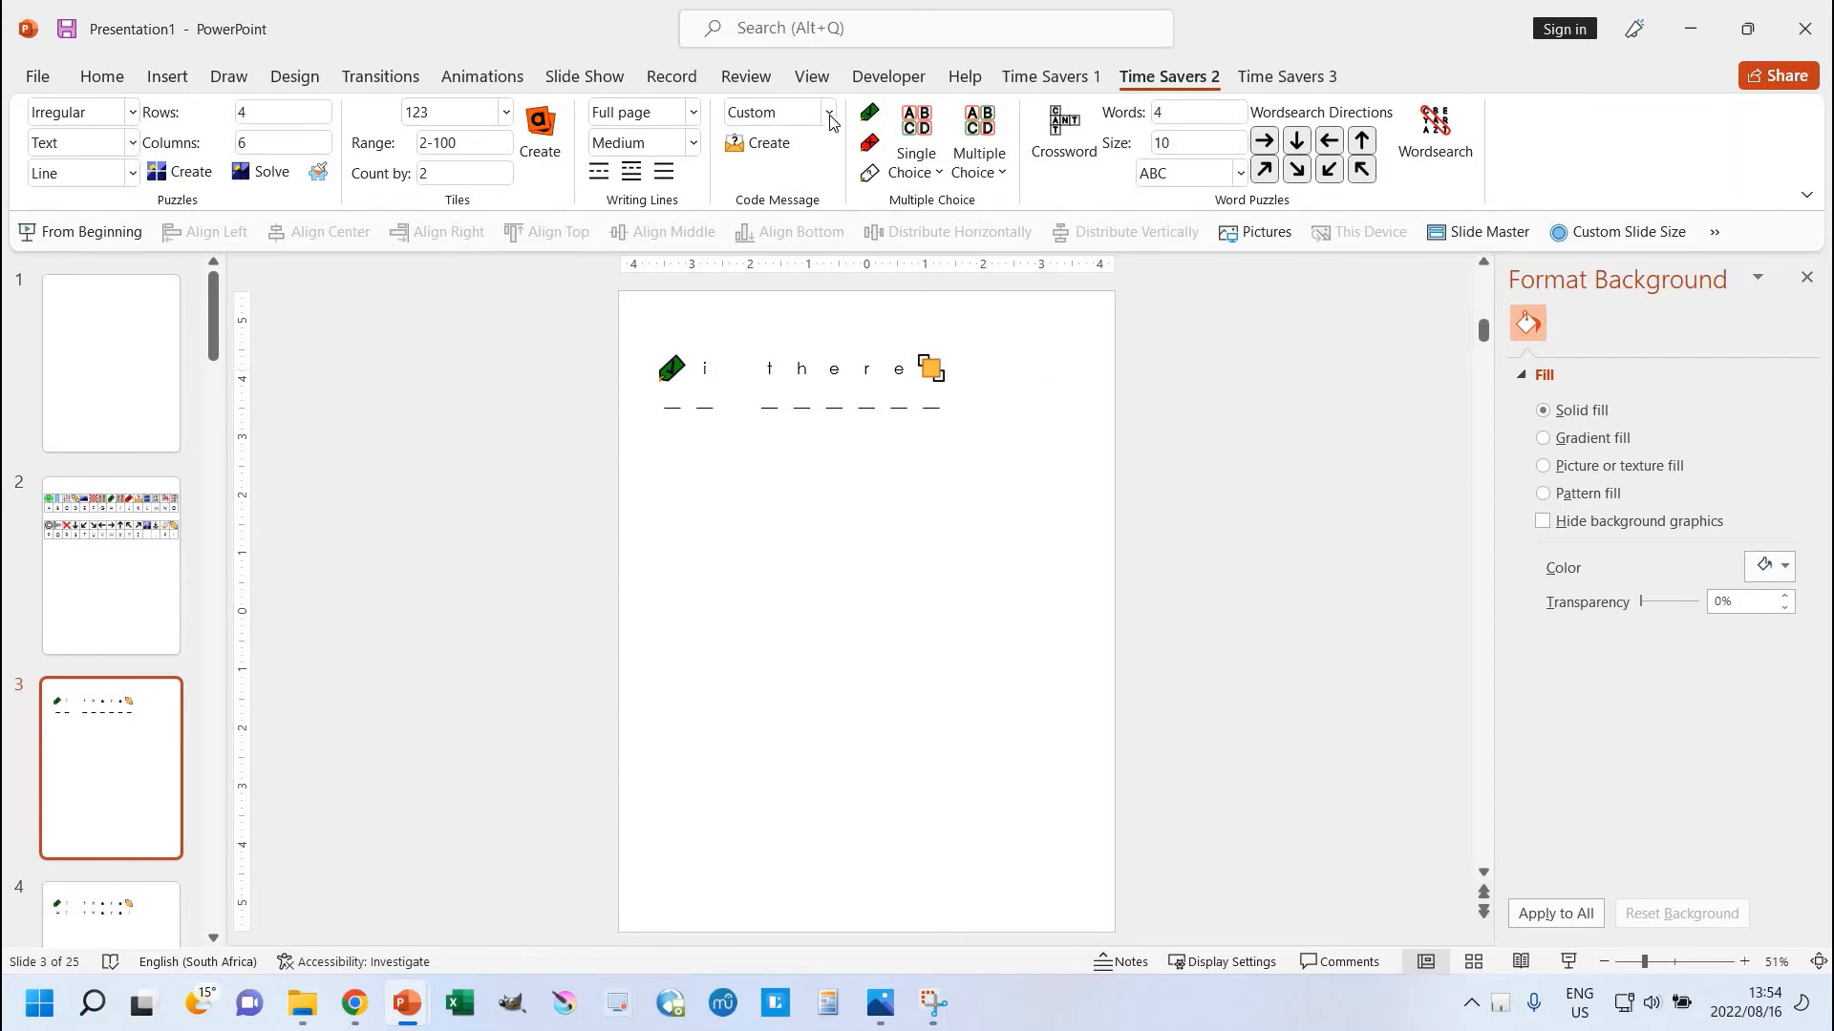
# Step: Review the available code message types and examine the custom code key on slide 2
pyautogui.click(754, 112)
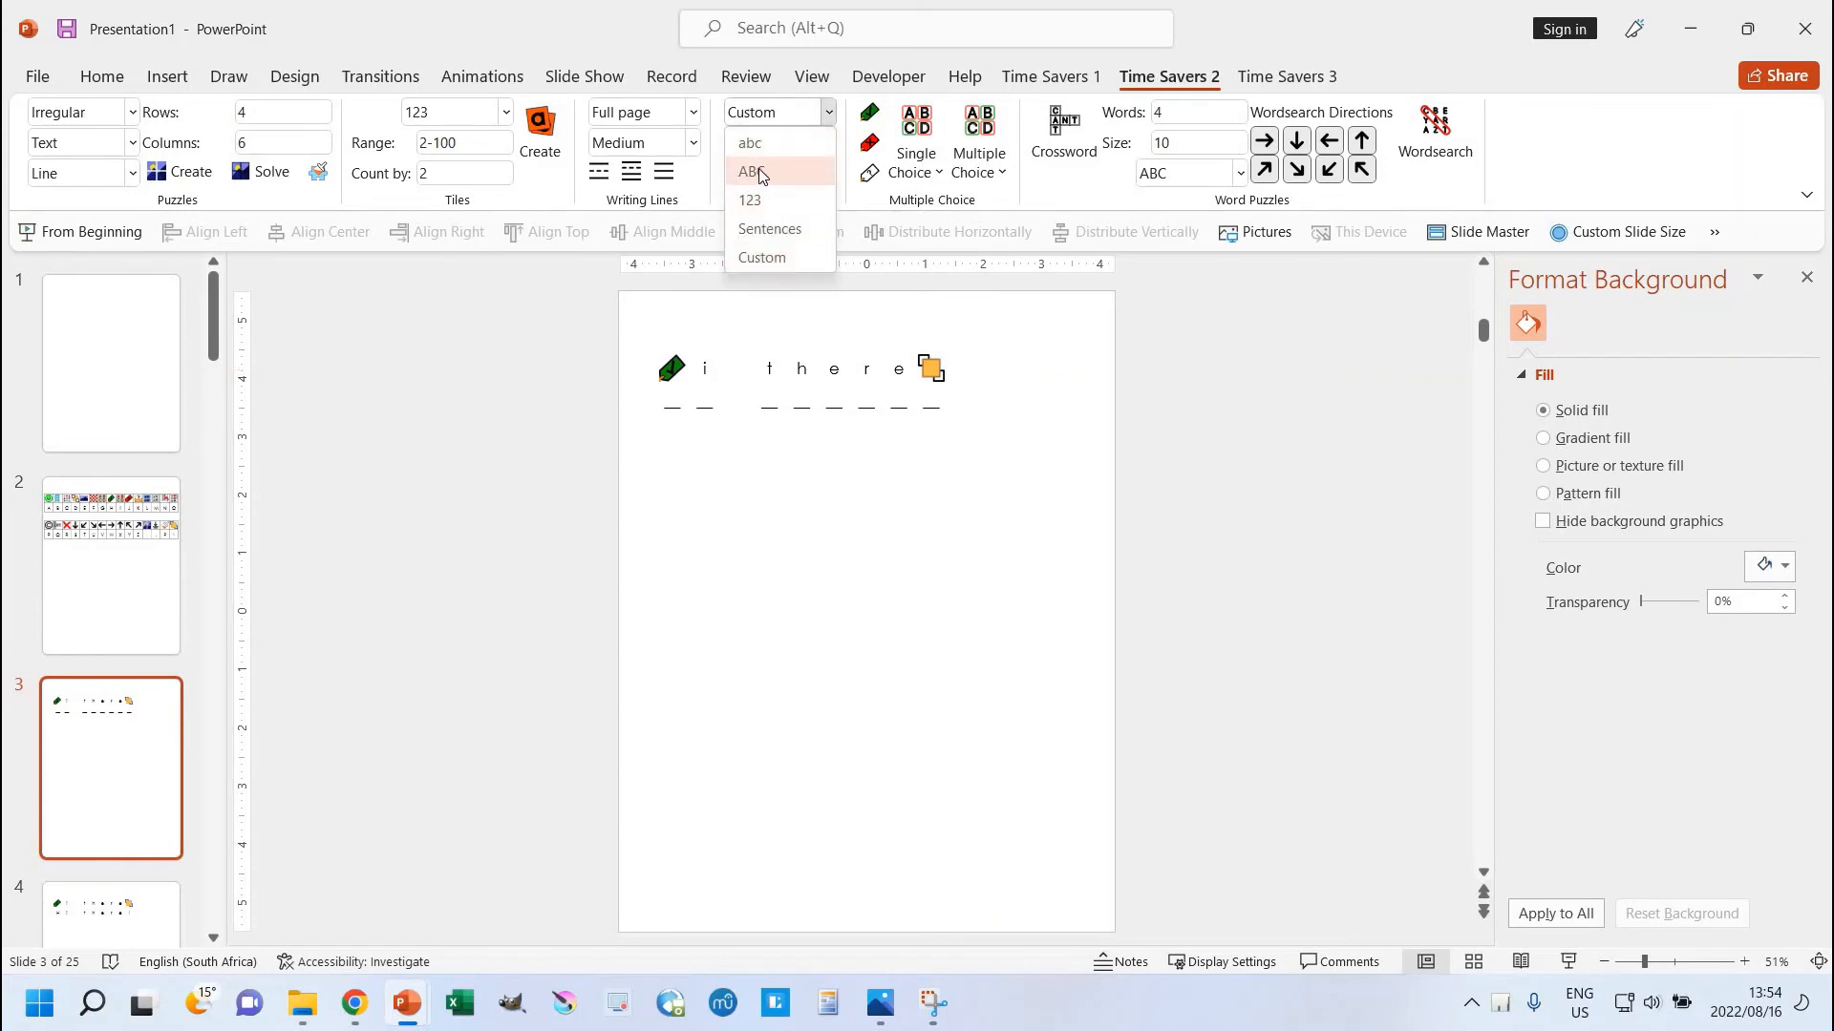
pyautogui.click(828, 112)
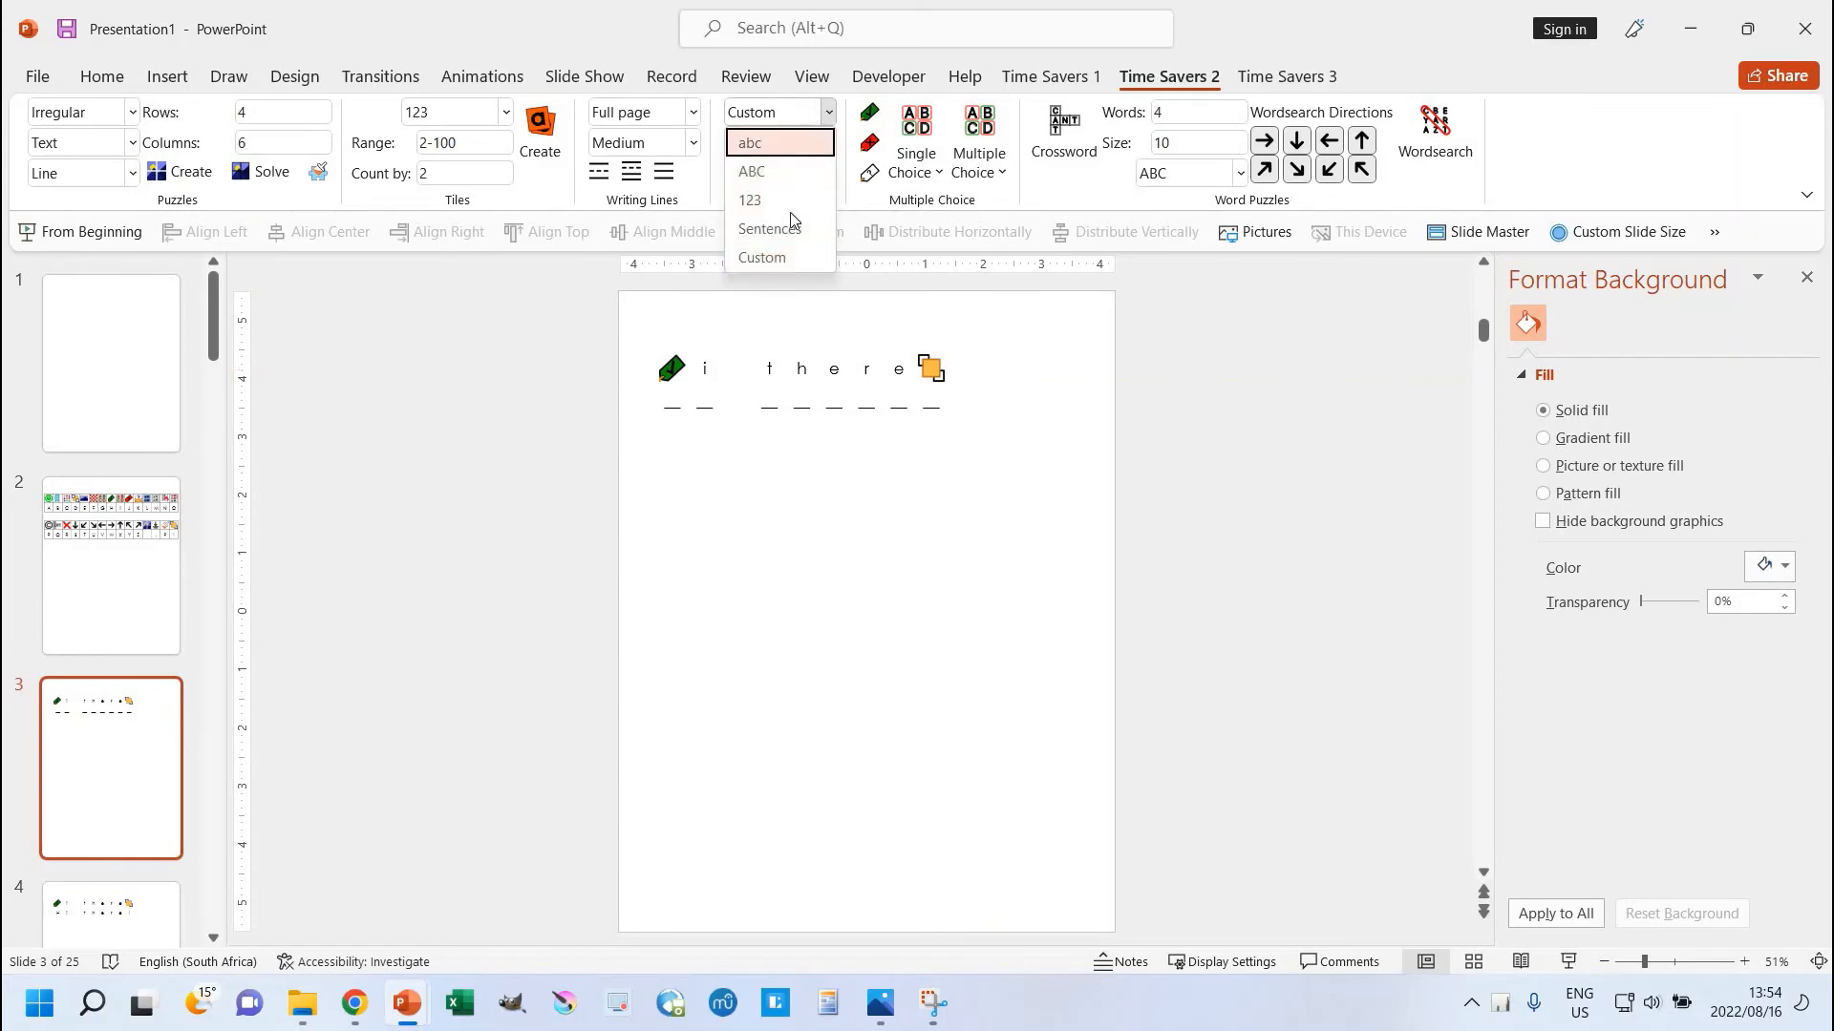
pyautogui.click(828, 113)
pyautogui.click(503, 367)
pyautogui.click(127, 531)
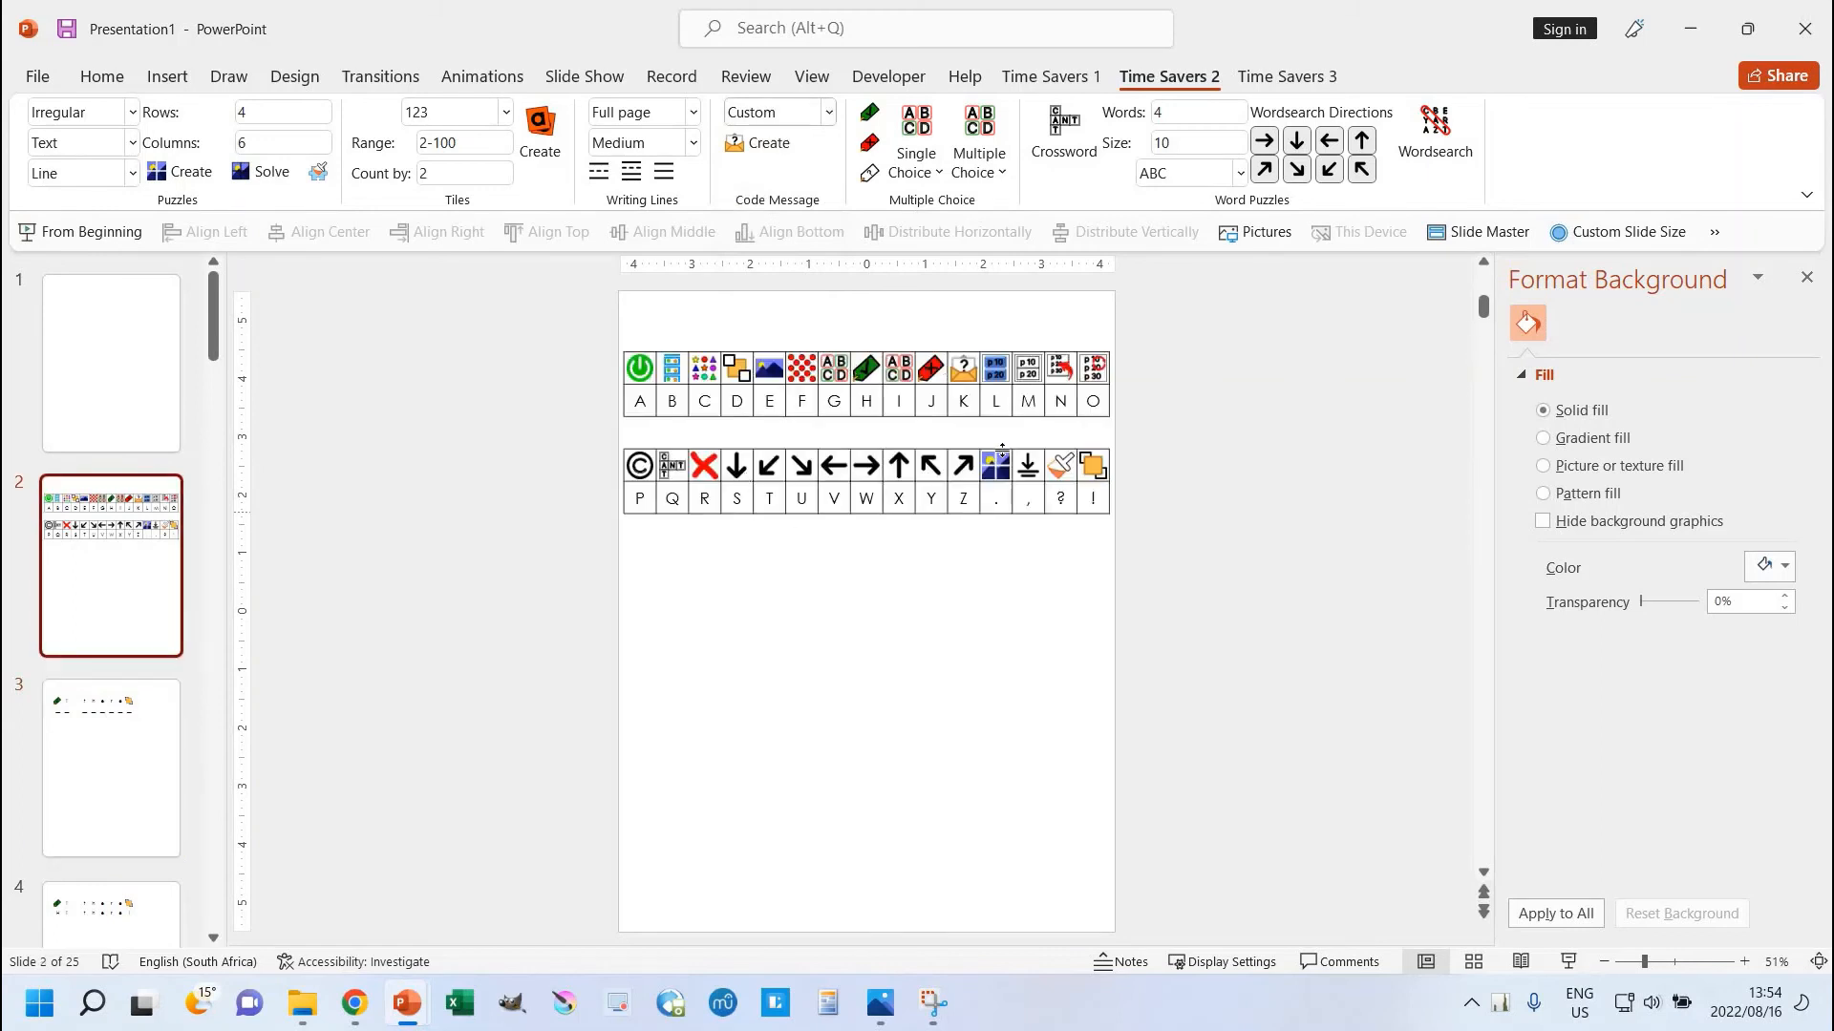